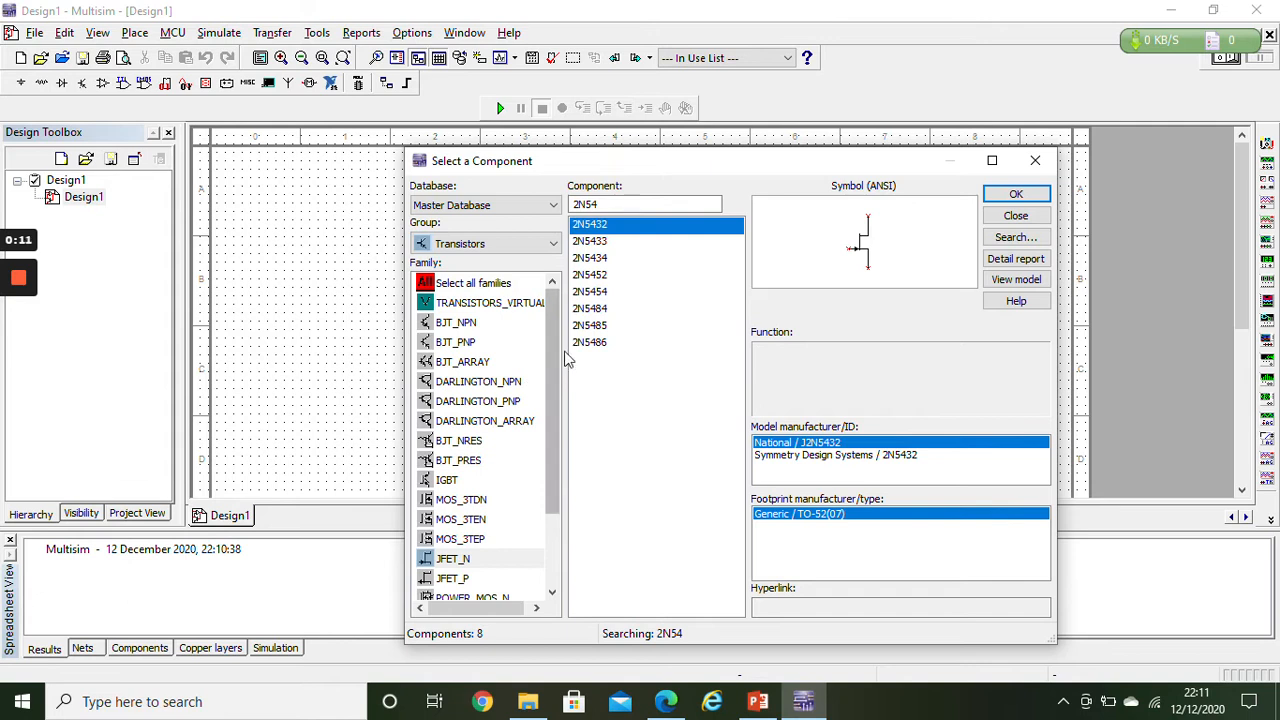
# Place a 2N5432 N-channel JFET near the upper centre of the schematic.
pyautogui.doubleClick(605, 226)
pyautogui.click(600, 246)
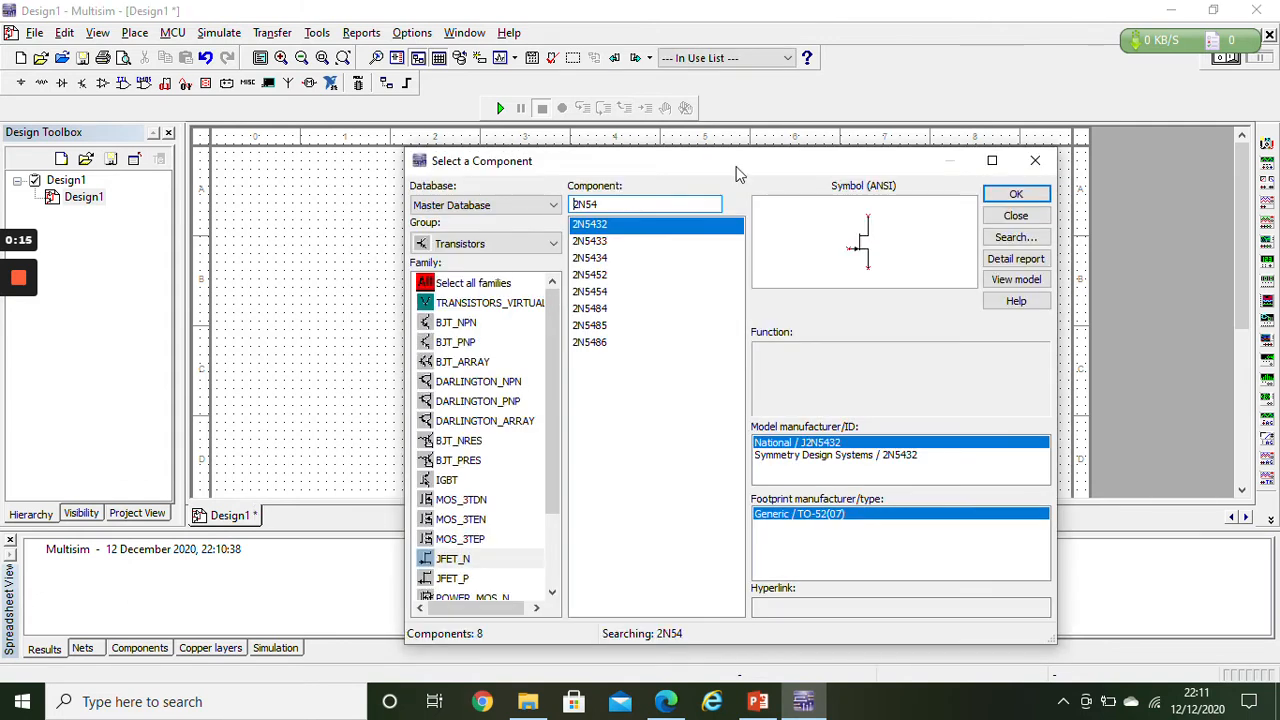
pyautogui.moveTo(806, 163); pyautogui.dragTo(880, 150)
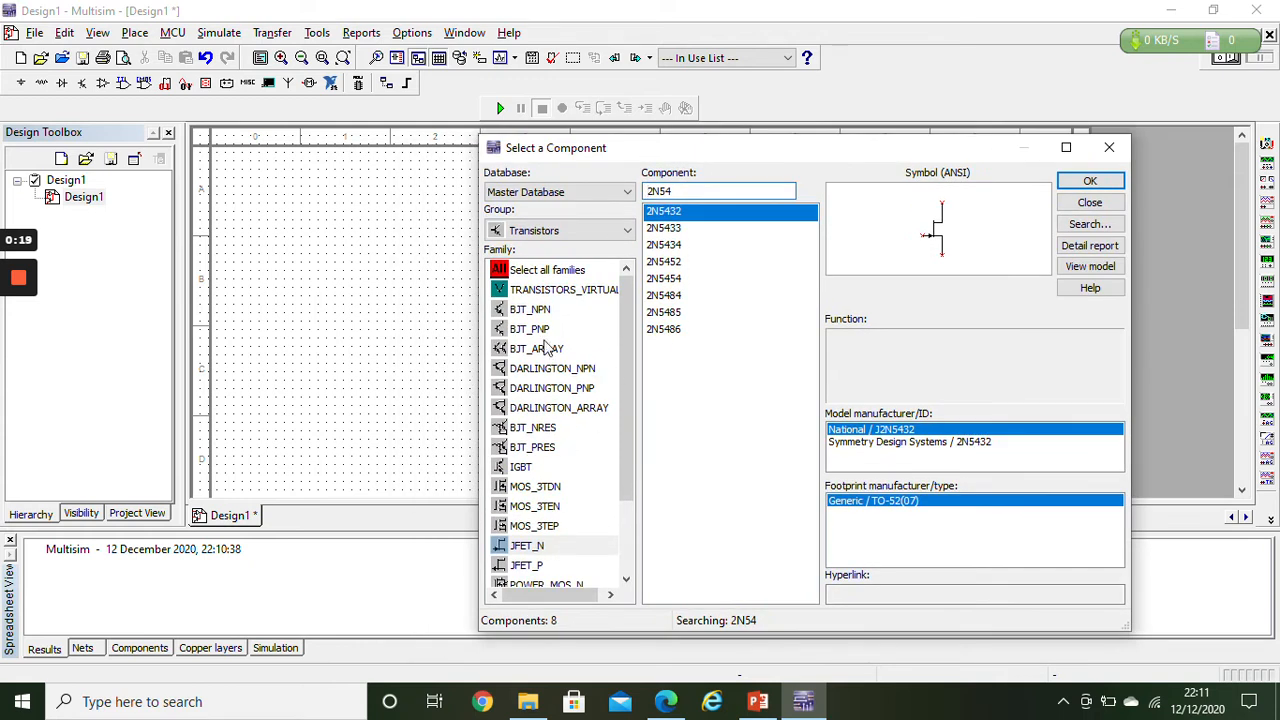
# Place a 10k resistor from the Basic group below the JFET.
pyautogui.click(540, 231)
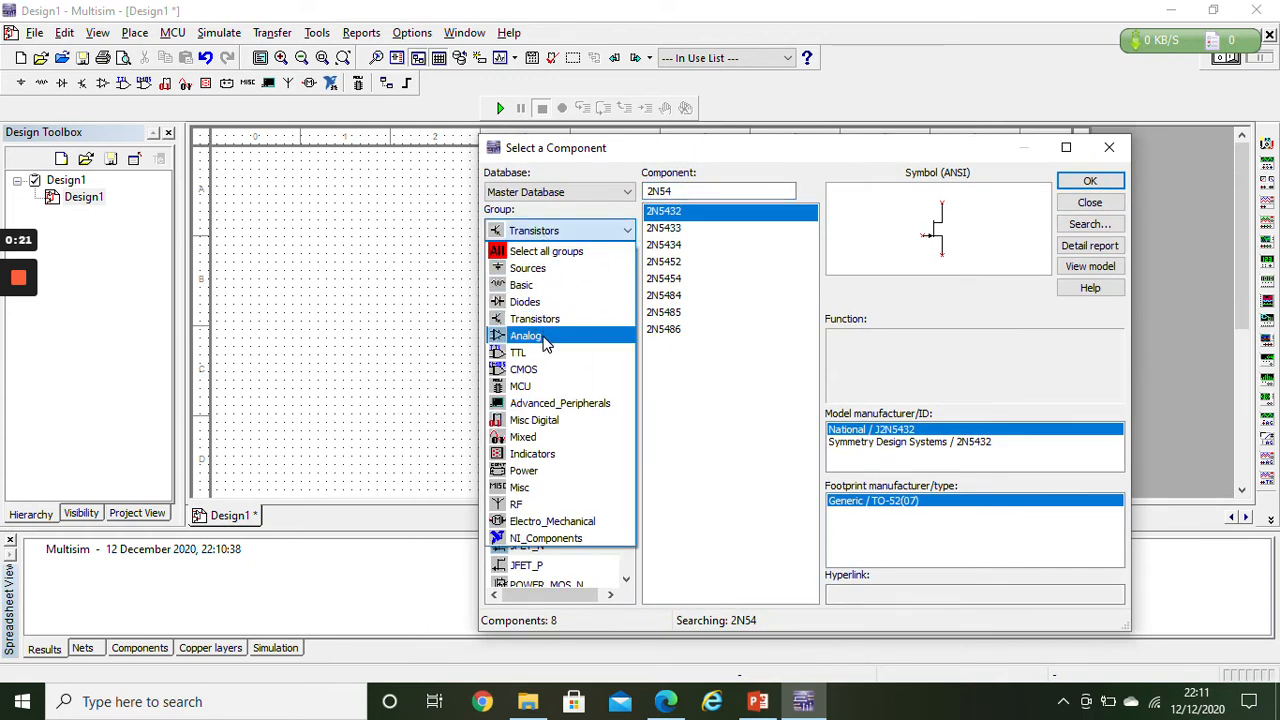
pyautogui.click(522, 285)
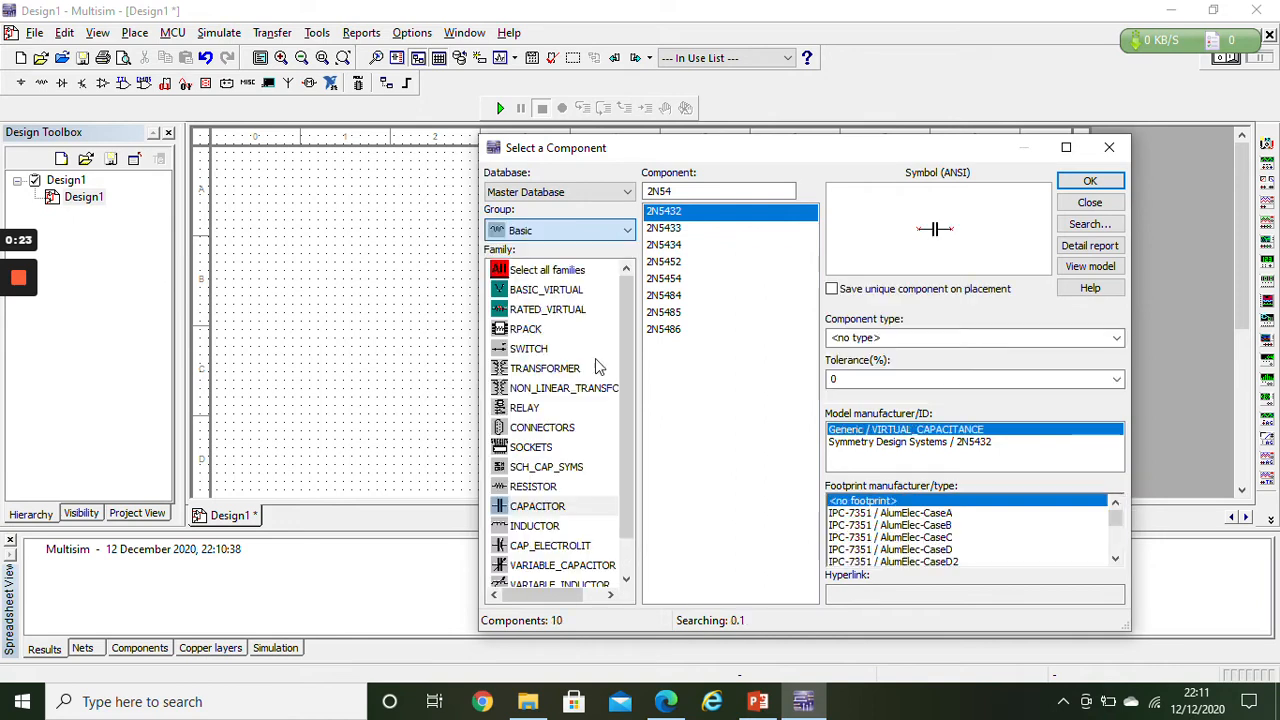
pyautogui.click(533, 486)
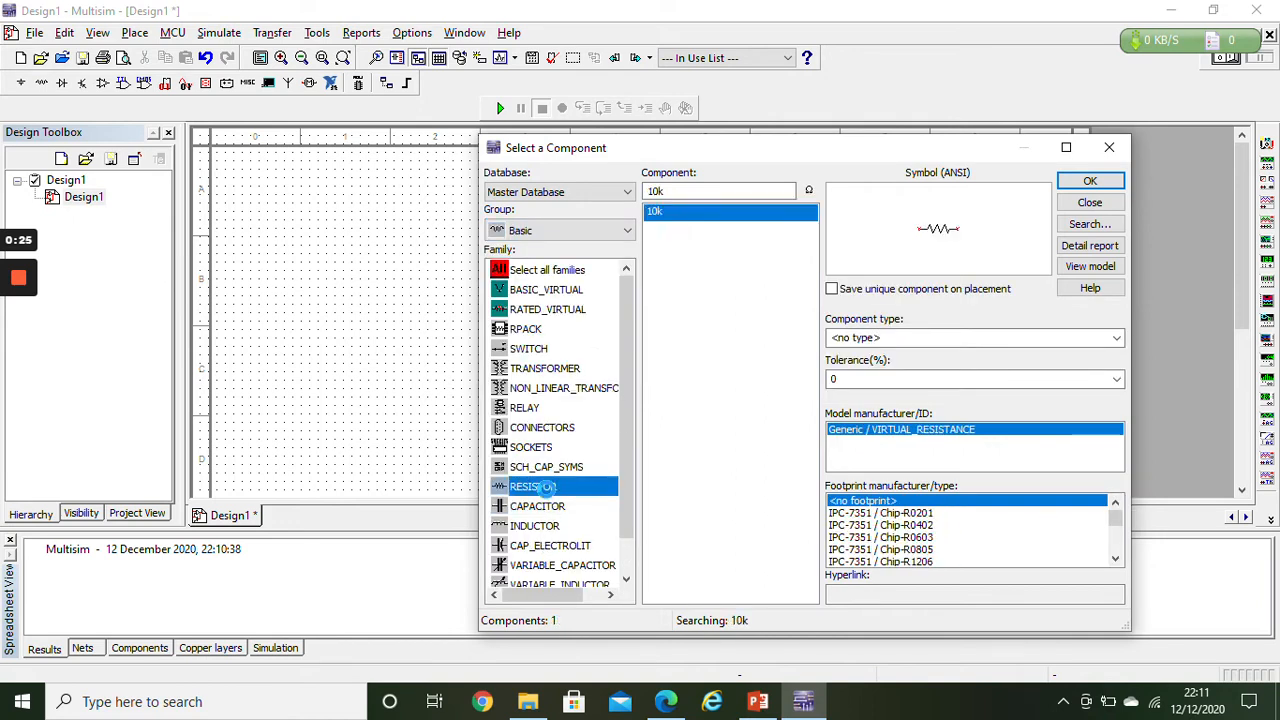
pyautogui.doubleClick(660, 211)
pyautogui.click(628, 328)
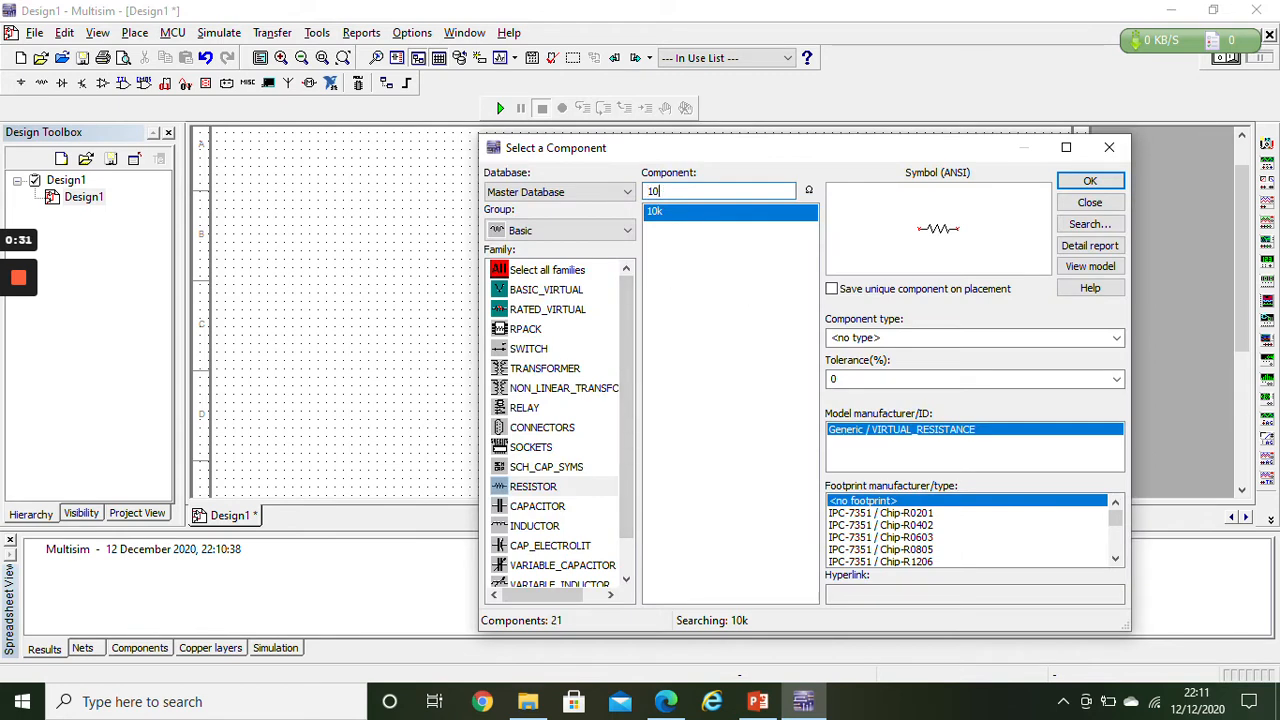
# Find the 4.7k resistor and place it between the JFET and the 10k resistor.
pyautogui.press('BackSpace')
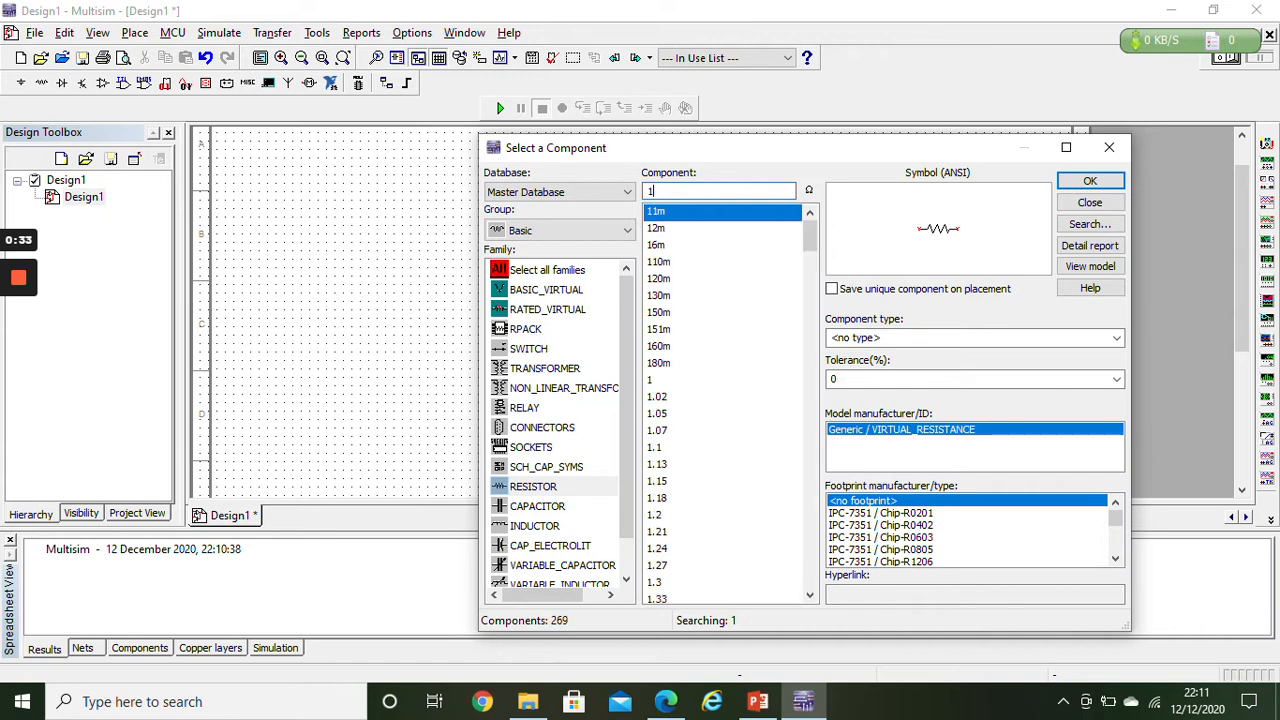
pyautogui.write('4')
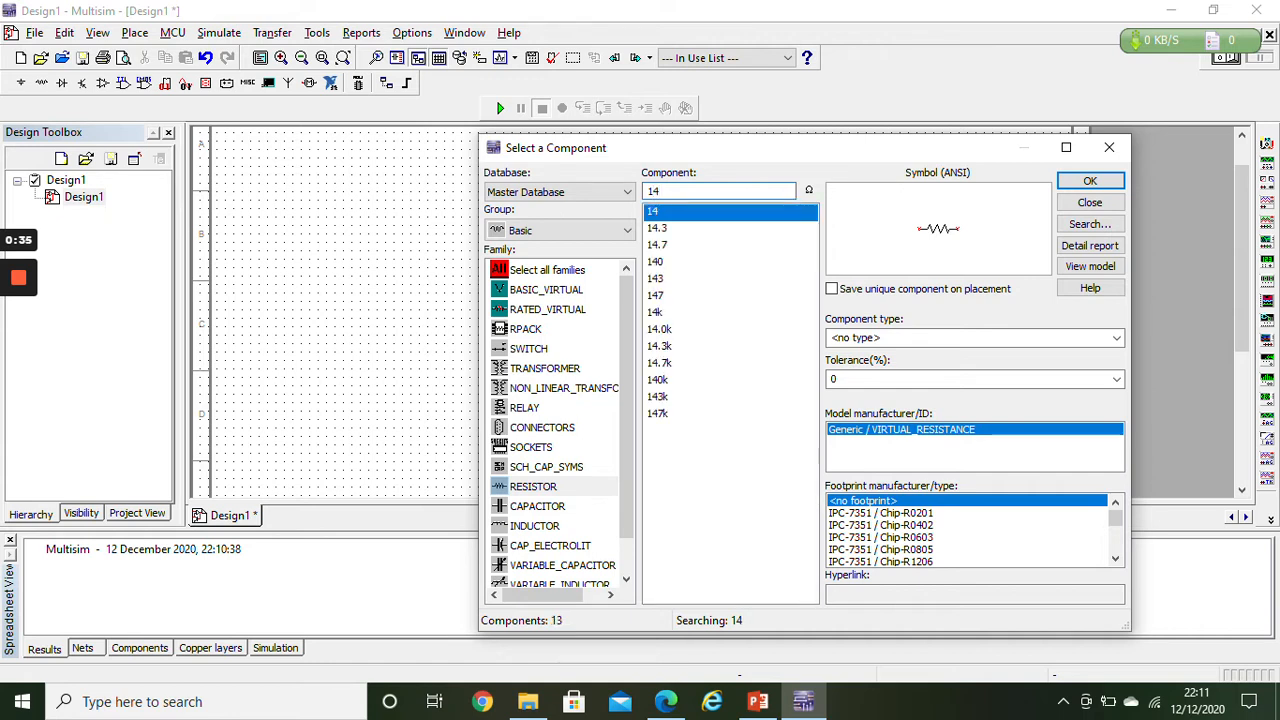
pyautogui.write('700')
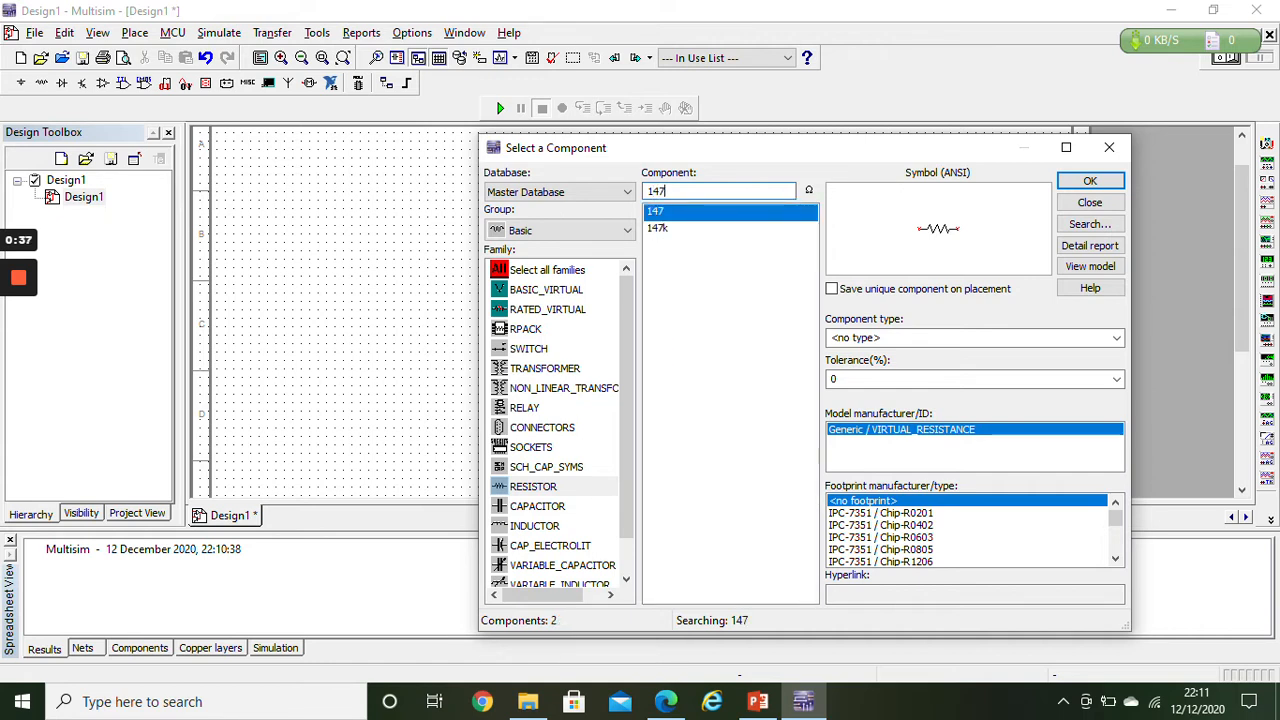
pyautogui.press('BackSpace')
pyautogui.press('BackSpace')
pyautogui.press('BackSpace')
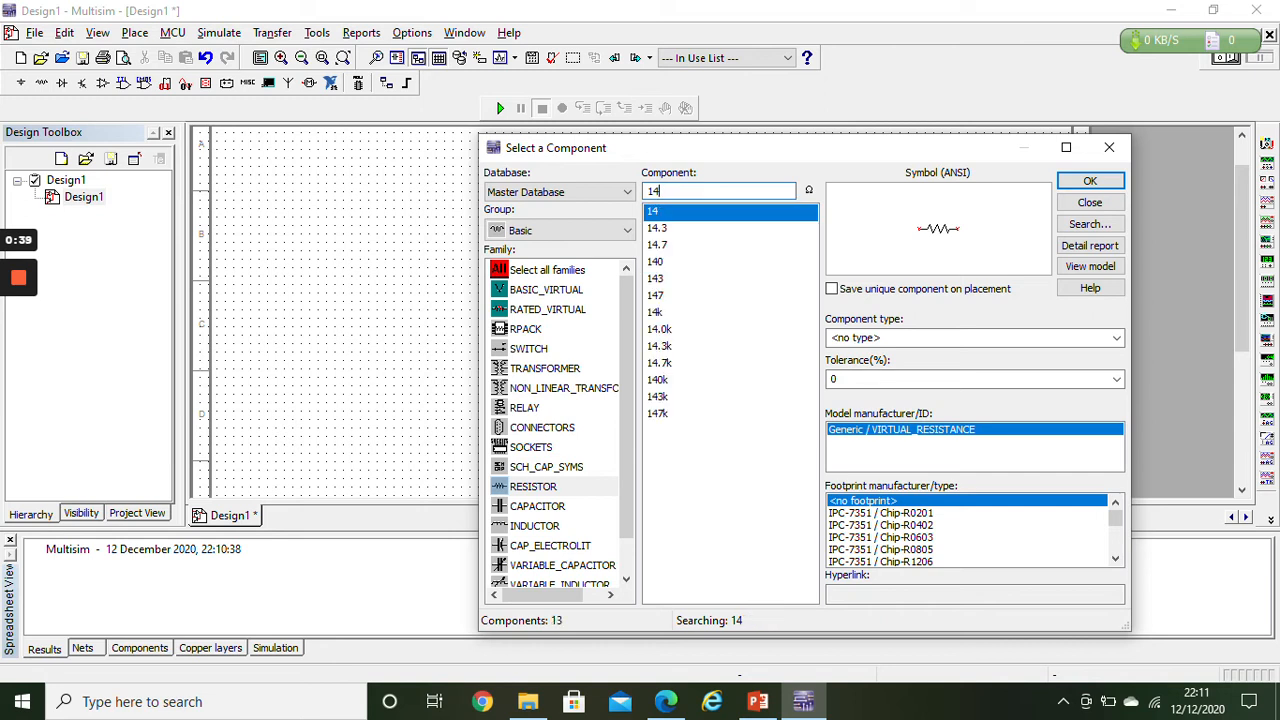
pyautogui.press('BackSpace')
pyautogui.press('BackSpace')
pyautogui.write('4.')
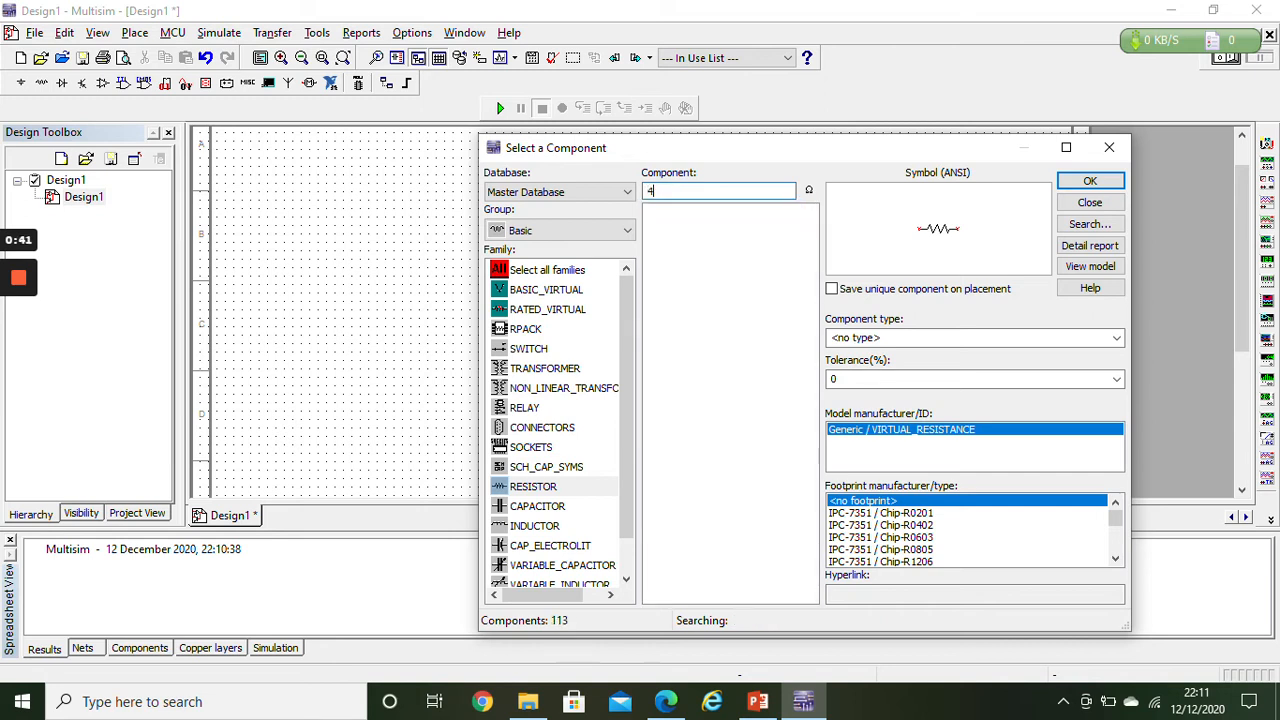
pyautogui.write('7')
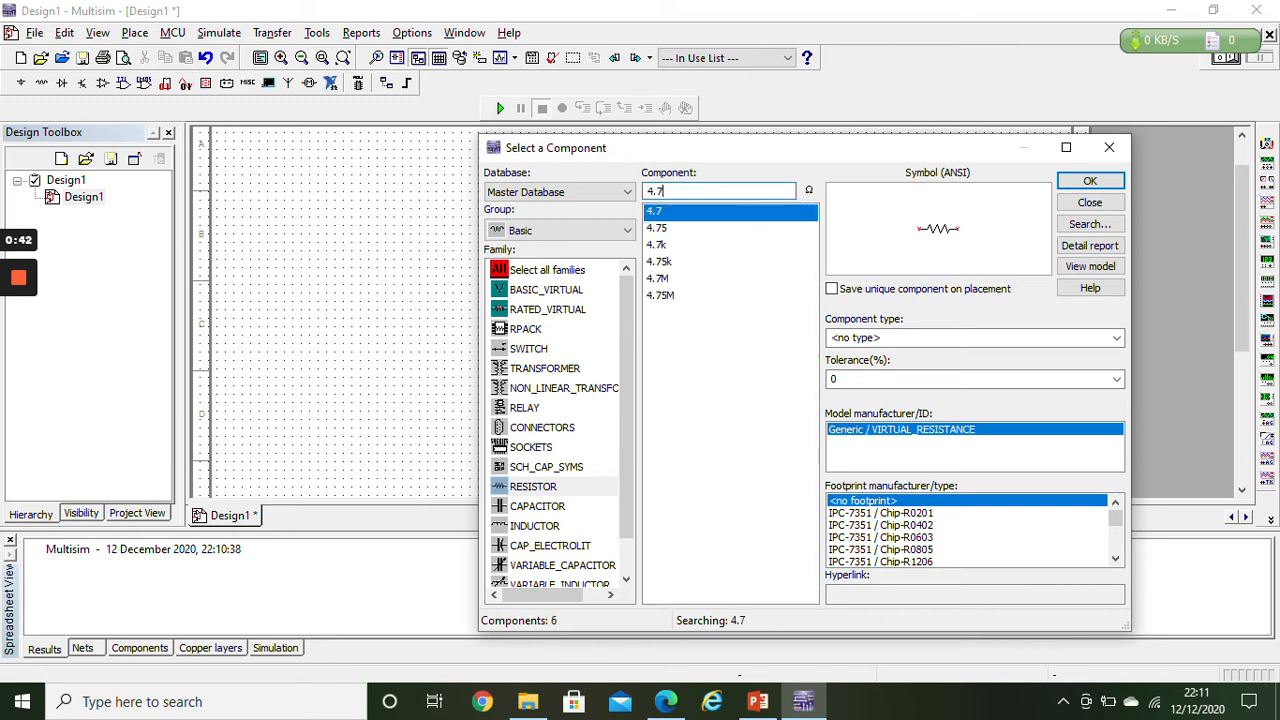
pyautogui.doubleClick(654, 247)
pyautogui.click(606, 279)
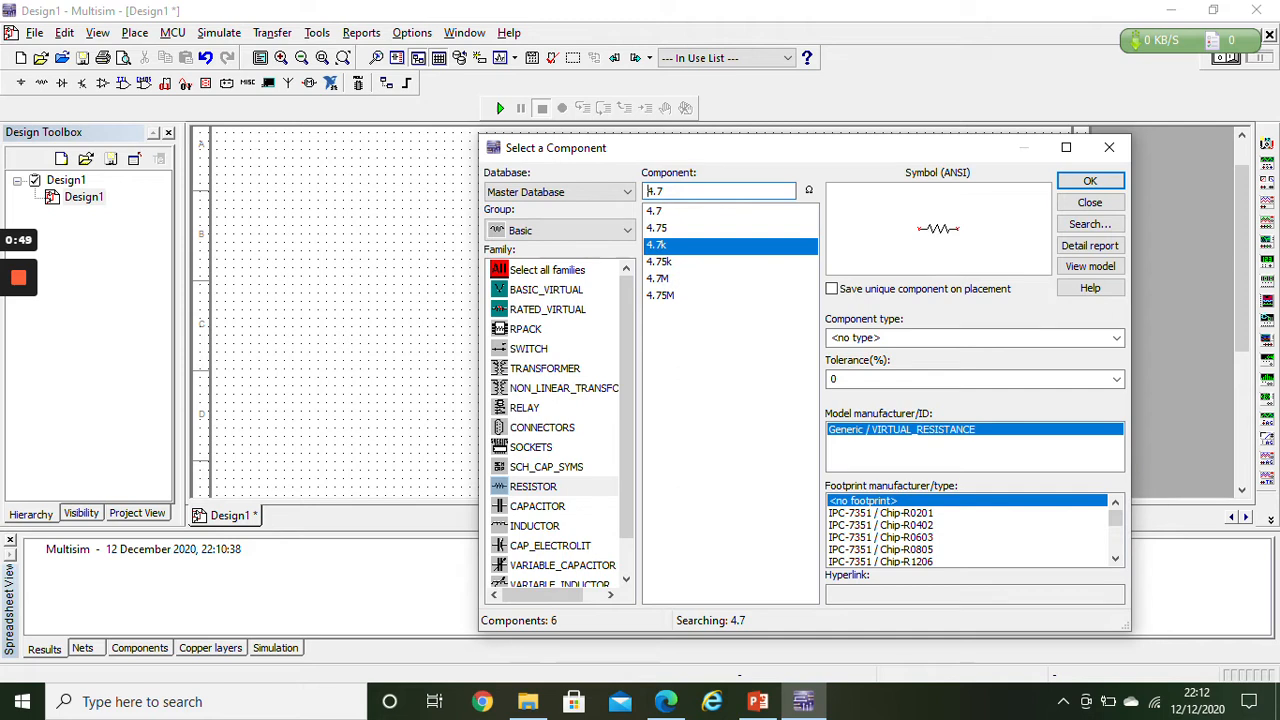
# Place a second 10k resistor just below the JFET's gate.
pyautogui.press('BackSpace')
pyautogui.press('BackSpace')
pyautogui.press('BackSpace')
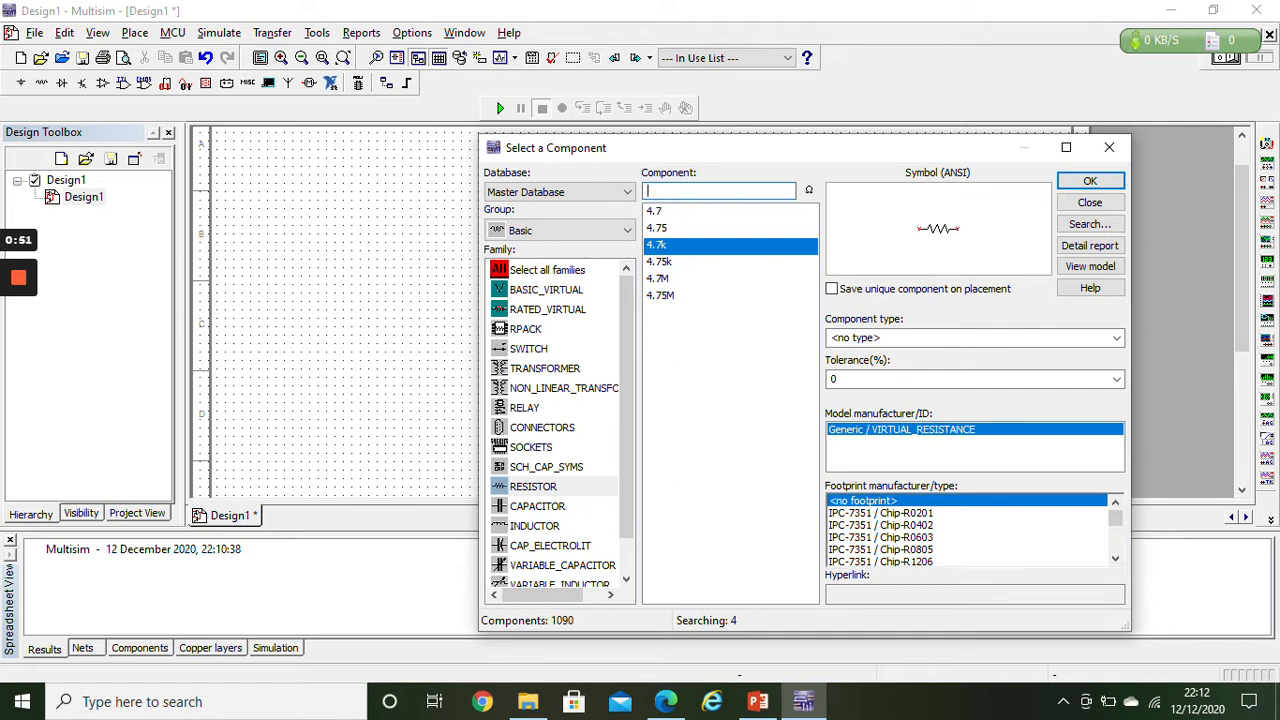
pyautogui.write('10k')
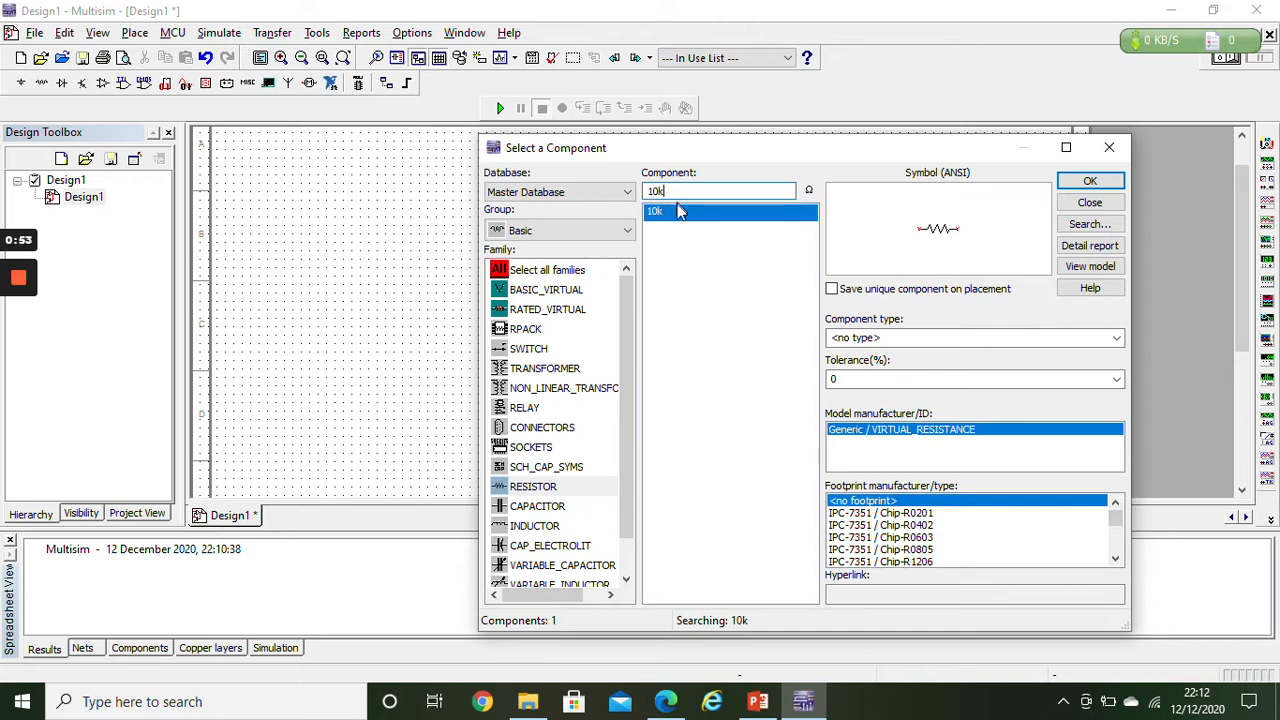
pyautogui.doubleClick(679, 212)
# Place two 10µ capacitors, one on each side of the resistors.
pyautogui.click(556, 508)
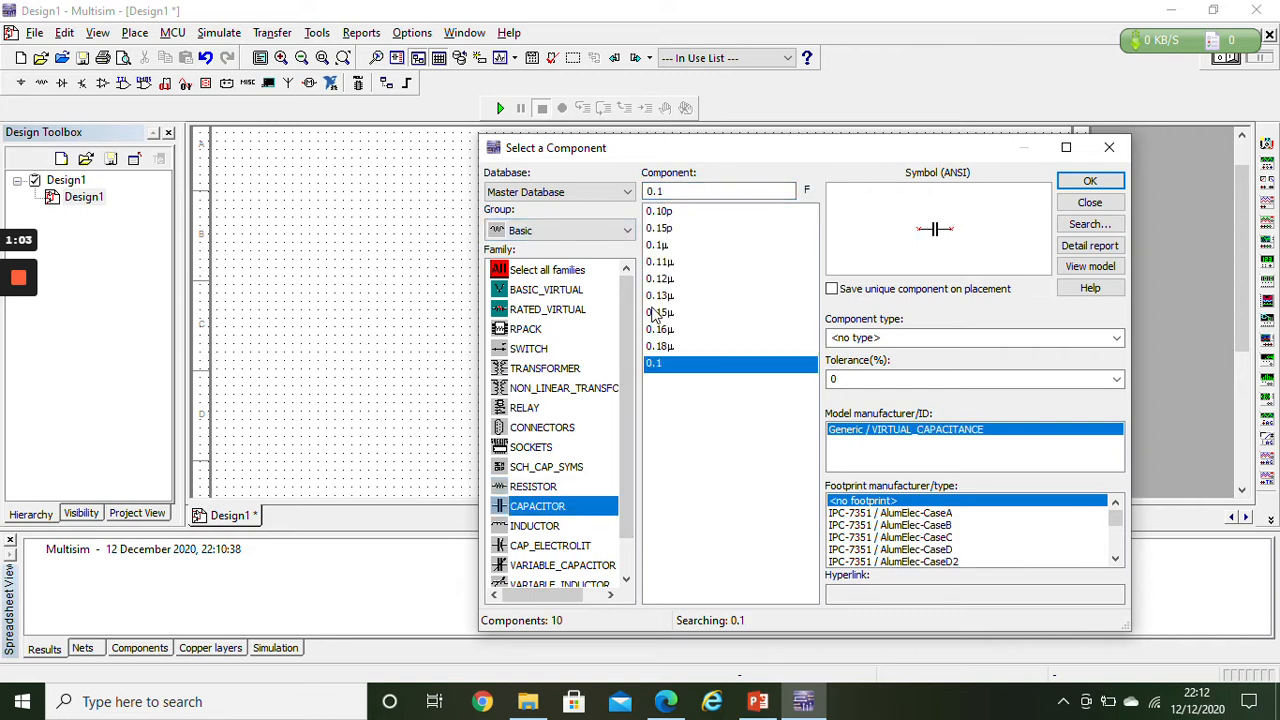
pyautogui.click(688, 191)
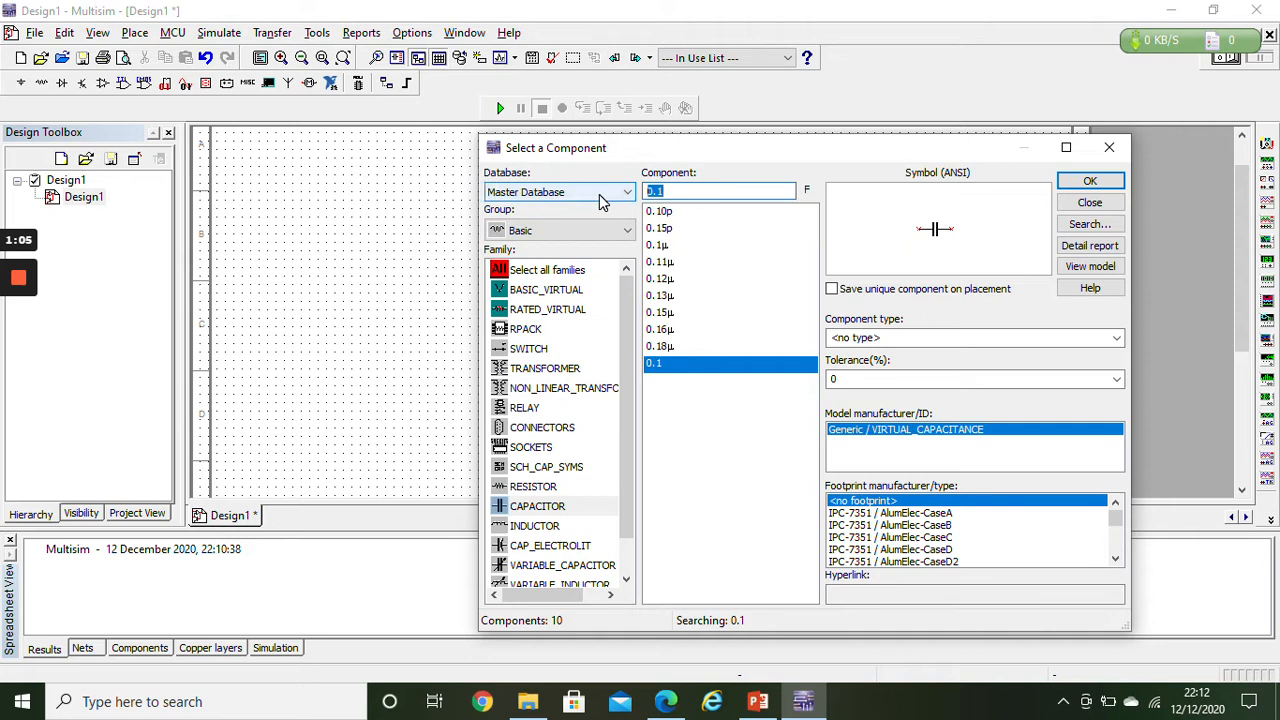
pyautogui.write('10')
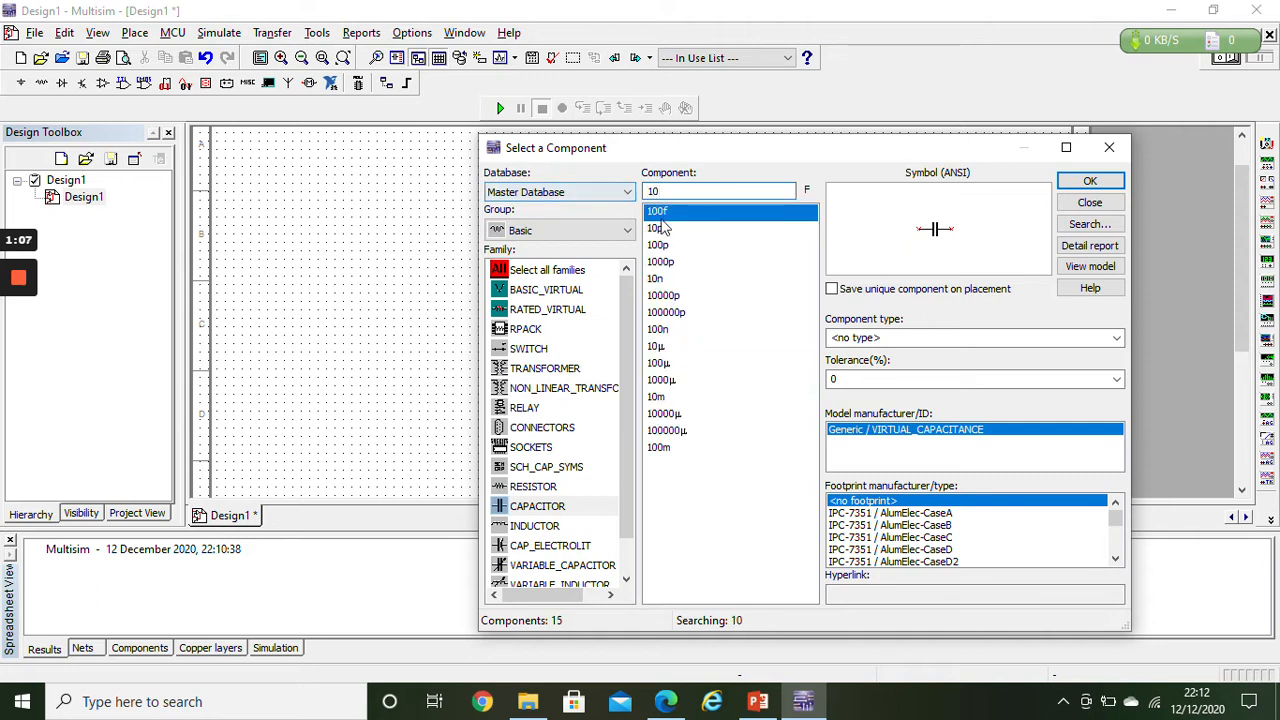
pyautogui.doubleClick(657, 348)
pyautogui.click(469, 254)
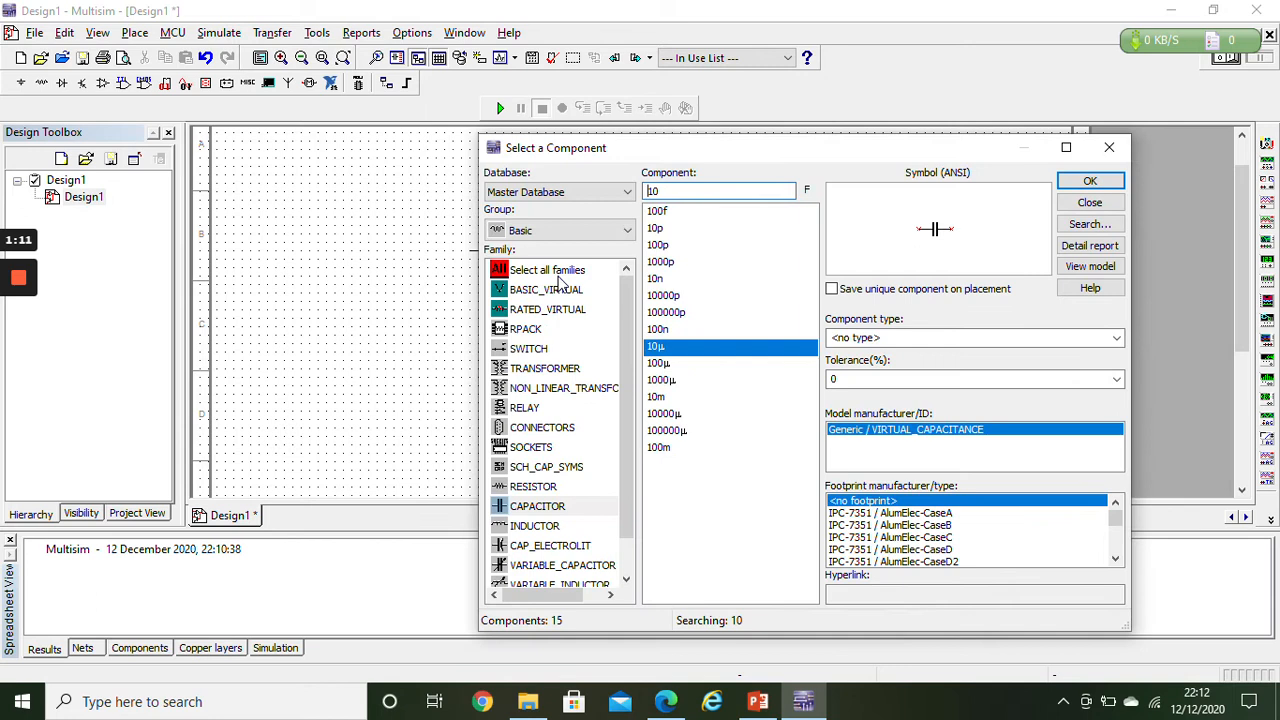
pyautogui.doubleClick(684, 352)
pyautogui.click(735, 250)
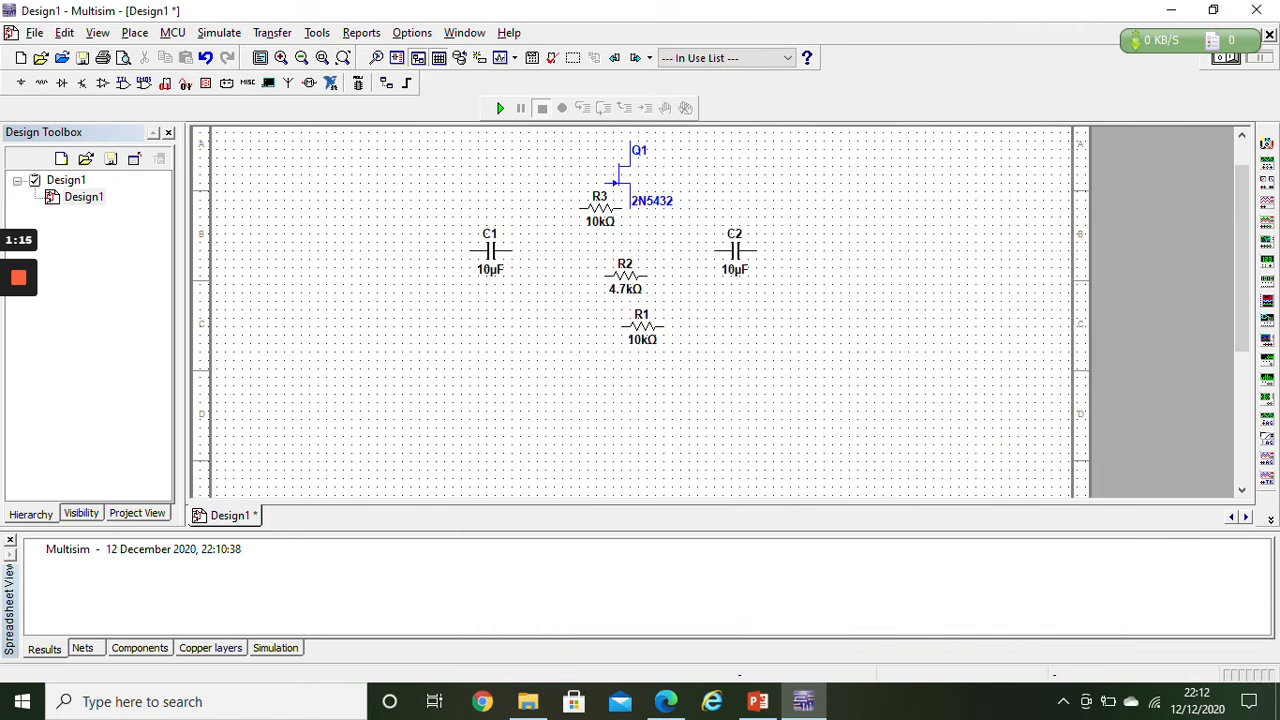
# Place a VDD supply from the Sources group to the right of the JFET.
pyautogui.click(570, 230)
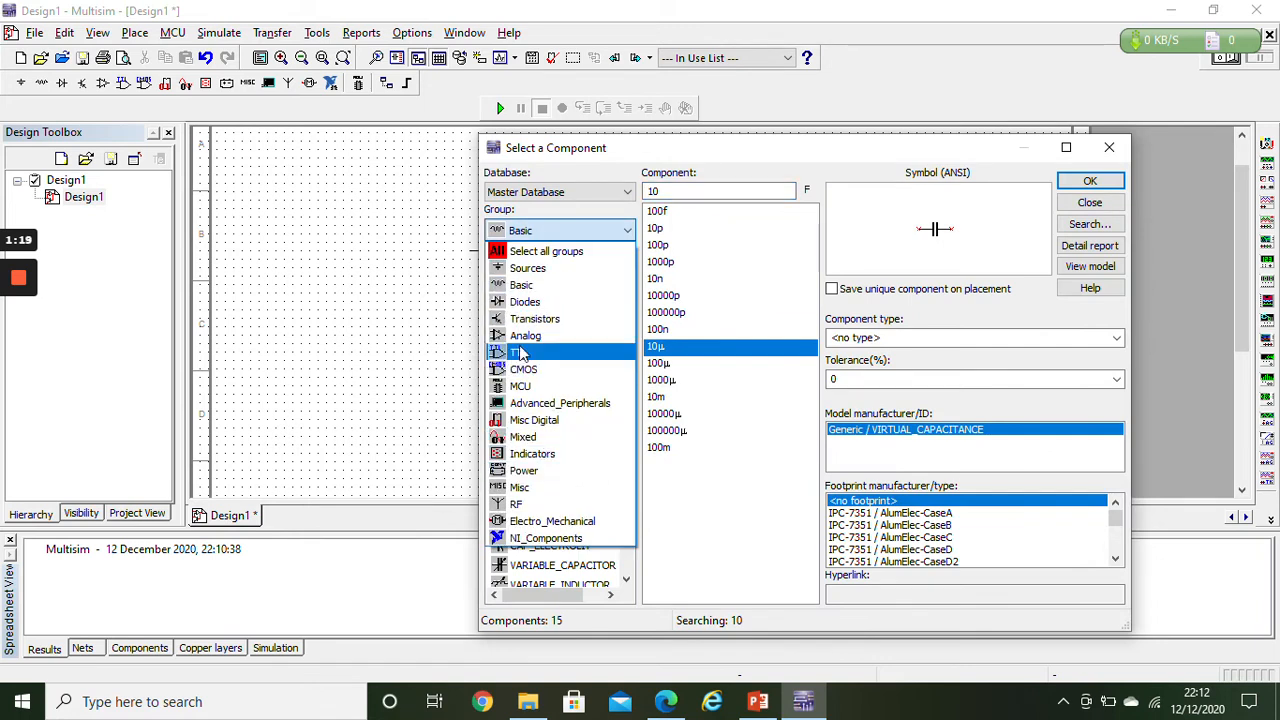
pyautogui.click(527, 268)
pyautogui.moveTo(808, 340); pyautogui.dragTo(821, 497)
pyautogui.click(655, 413)
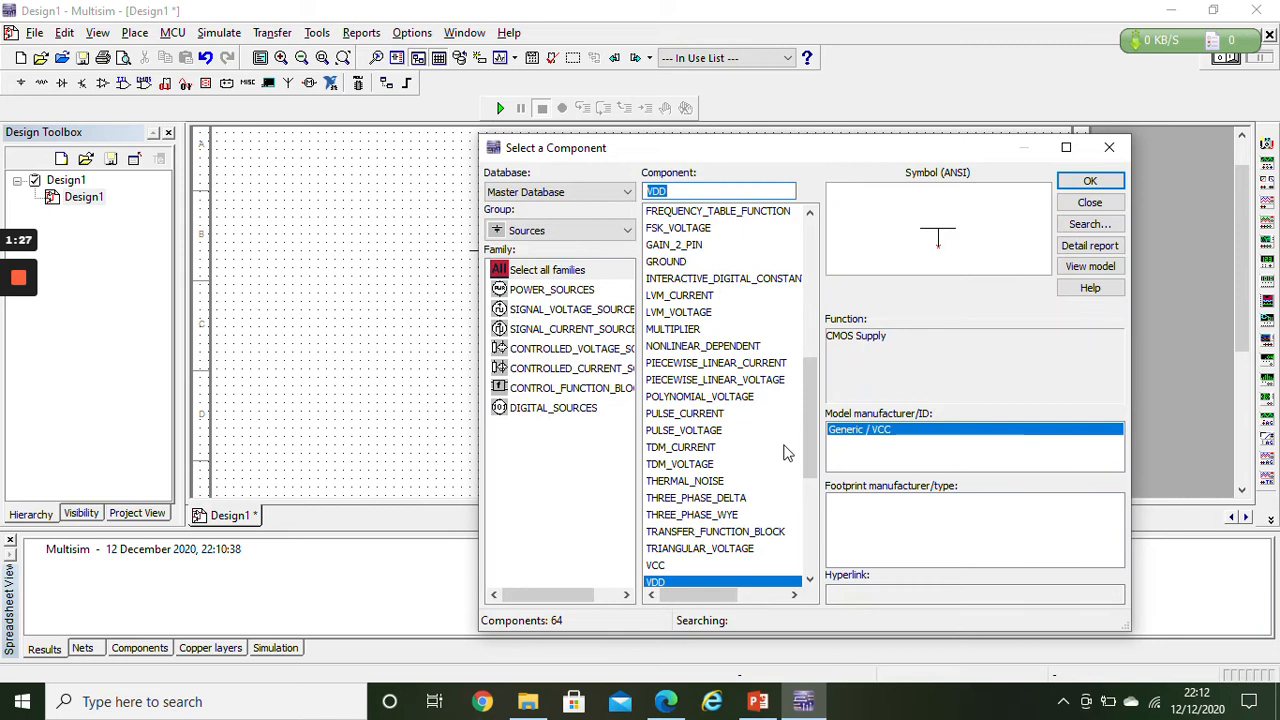
# Place two analog GROUND symbols below the resistors and finish adding components.
pyautogui.moveTo(822, 449); pyautogui.dragTo(812, 420)
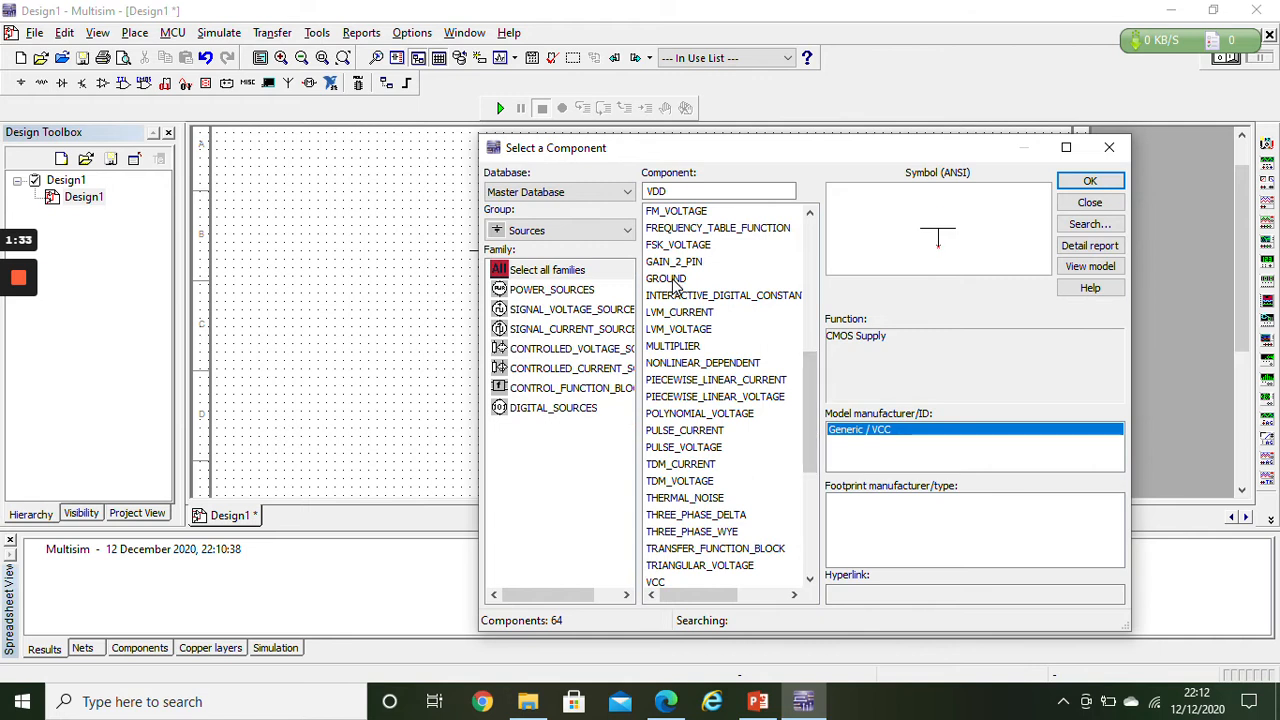
pyautogui.press('Escape')
pyautogui.hotkey('ctrl', 'w')
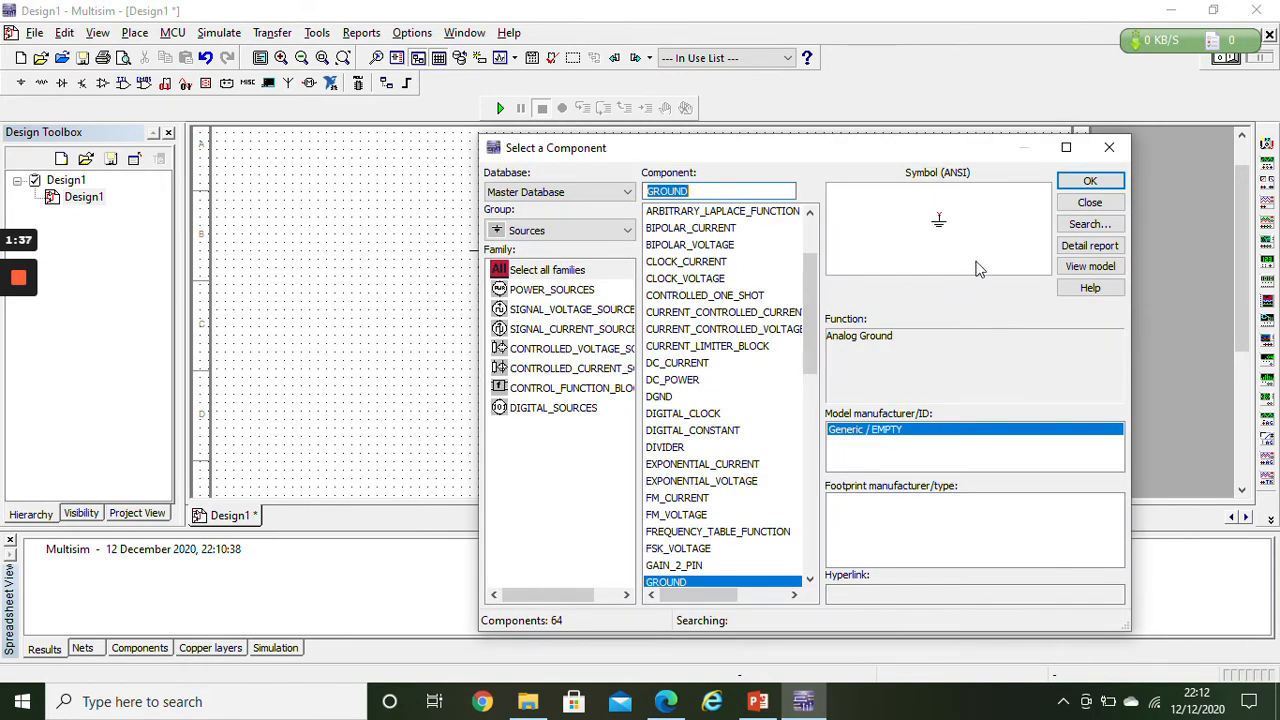
pyautogui.doubleClick(670, 588)
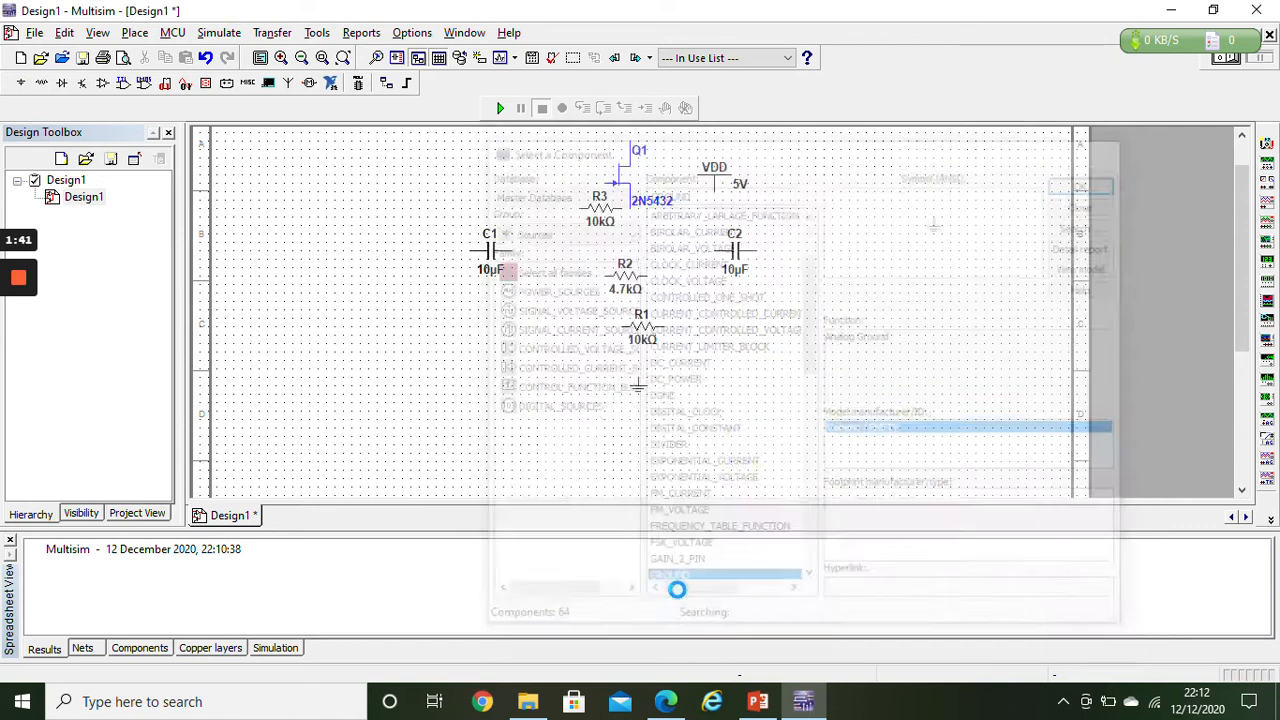
pyautogui.click(568, 330)
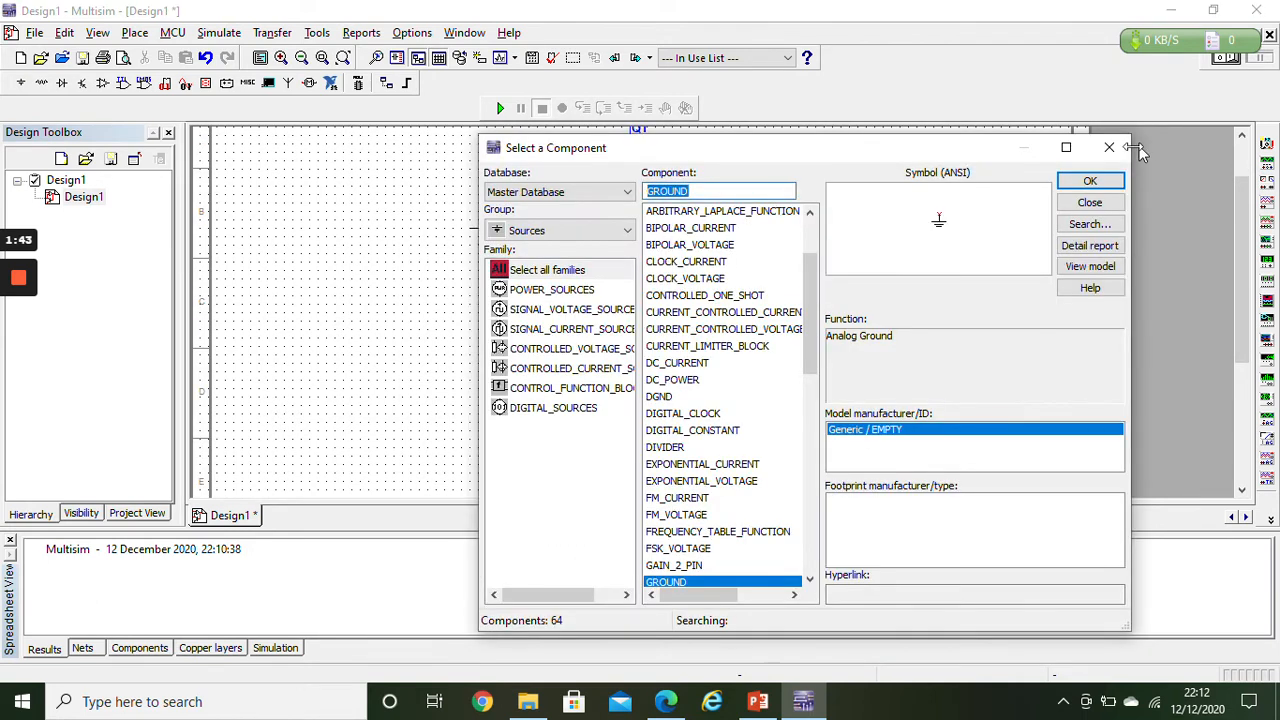
pyautogui.click(1109, 147)
# Reposition the JFET above capacitor C2 and move the VDD supply with its label to the JFET's right.
pyautogui.scroll(2, 868, 220)
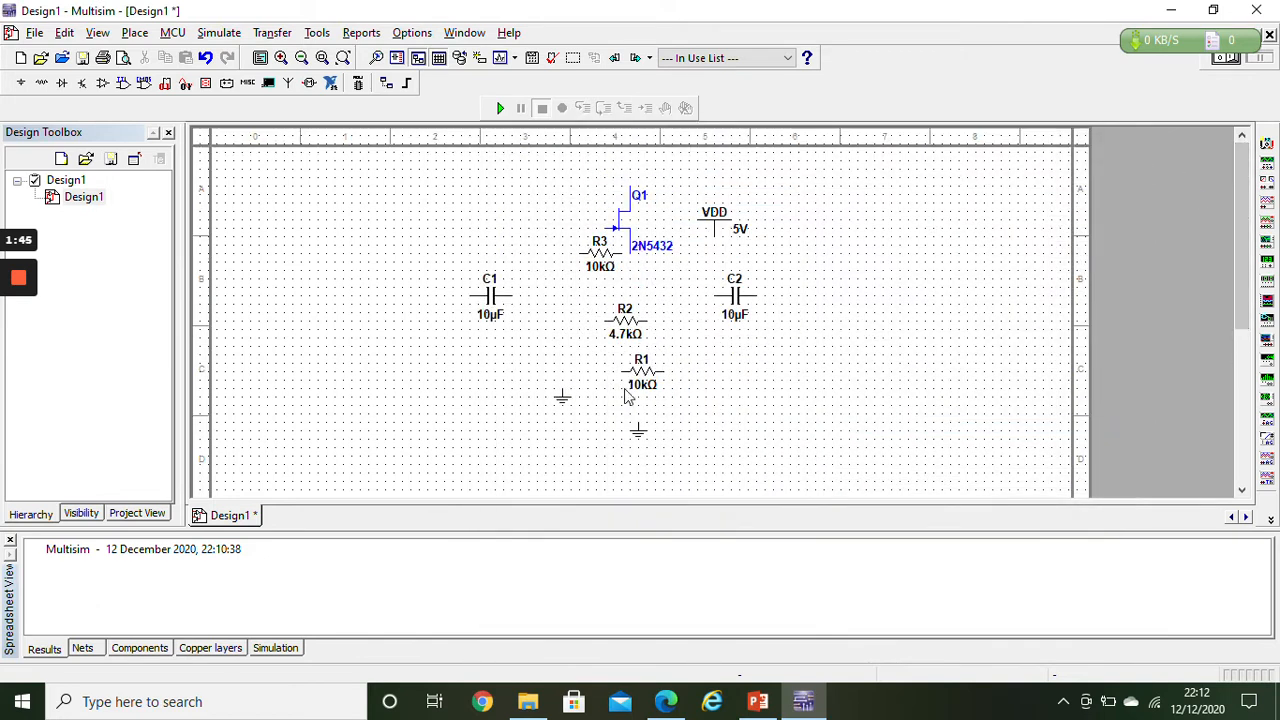
pyautogui.moveTo(551, 225); pyautogui.dragTo(655, 400)
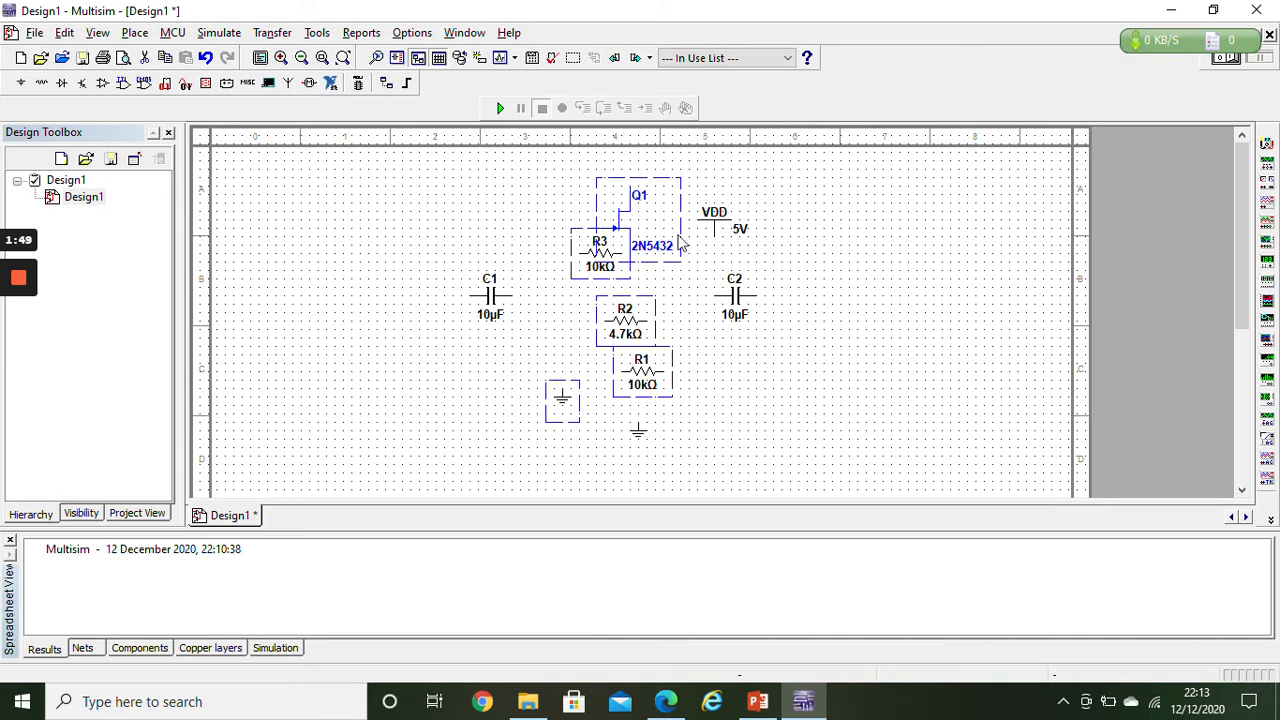
pyautogui.click(780, 250)
pyautogui.moveTo(618, 215); pyautogui.dragTo(635, 190)
pyautogui.moveTo(558, 222); pyautogui.dragTo(651, 385)
pyautogui.click(713, 216)
pyautogui.moveTo(821, 206); pyautogui.dragTo(831, 197)
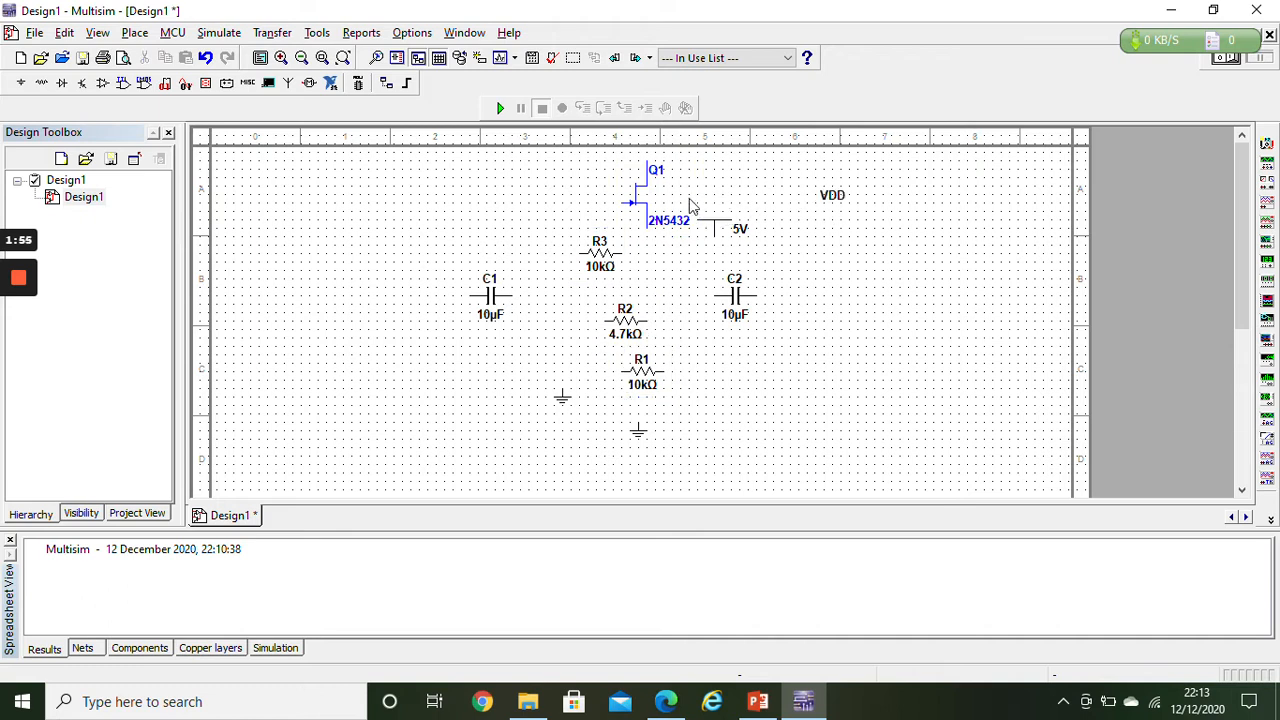
pyautogui.moveTo(716, 232); pyautogui.dragTo(808, 211)
pyautogui.click(1013, 190)
pyautogui.click(641, 182)
pyautogui.moveTo(641, 182); pyautogui.dragTo(729, 191)
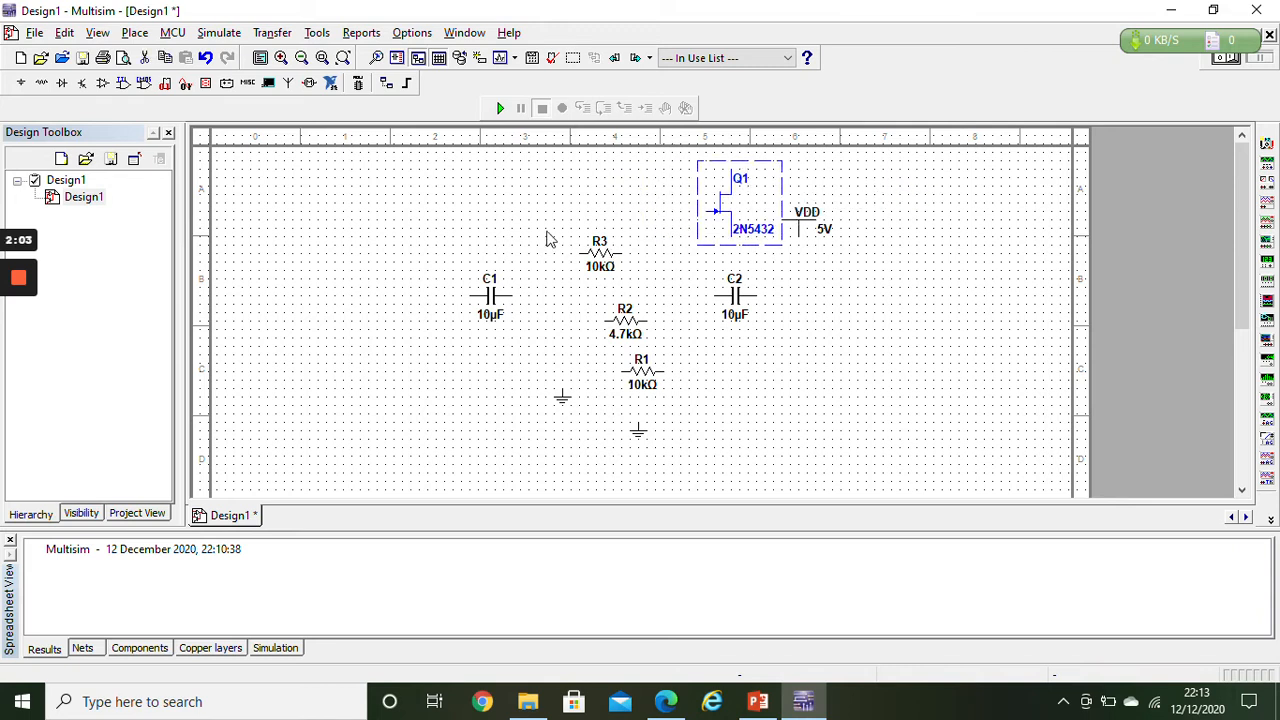
# Rotate resistors R1, R2 and R3 by 90 degrees to stand vertically and reposition them lower on the schematic.
pyautogui.moveTo(545, 227); pyautogui.dragTo(672, 398)
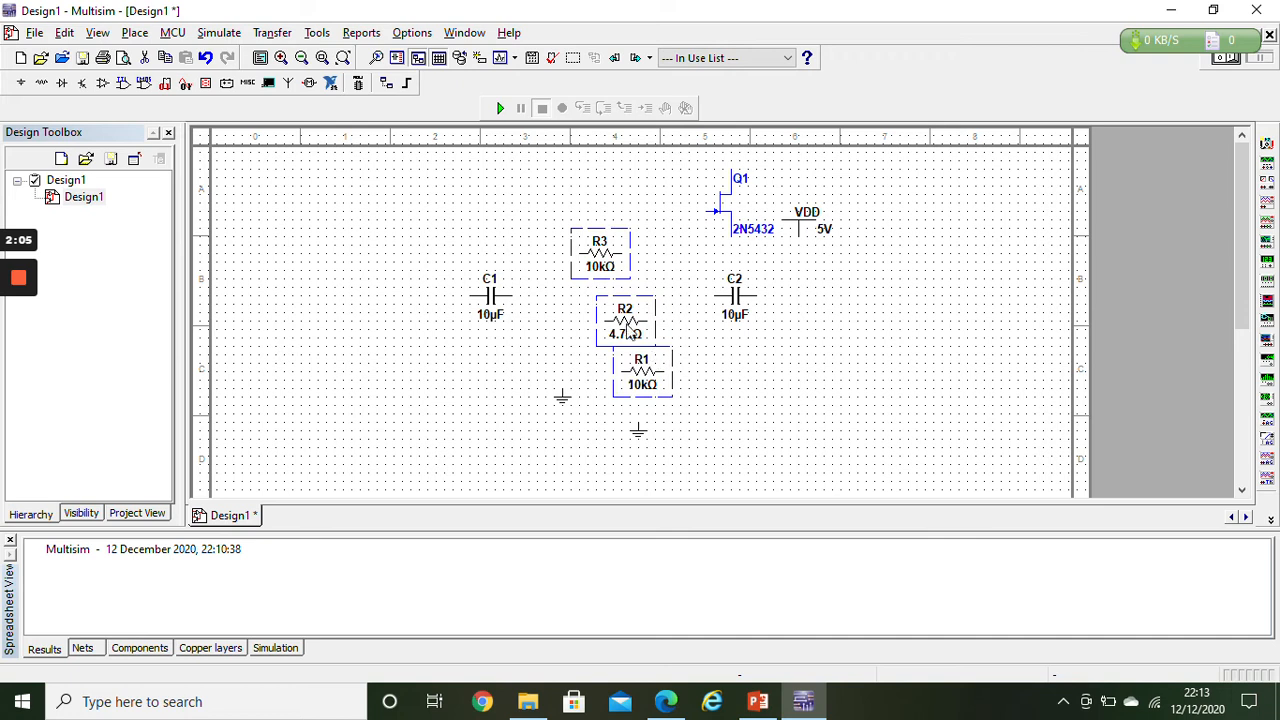
pyautogui.rightClick(625, 322)
pyautogui.click(675, 136)
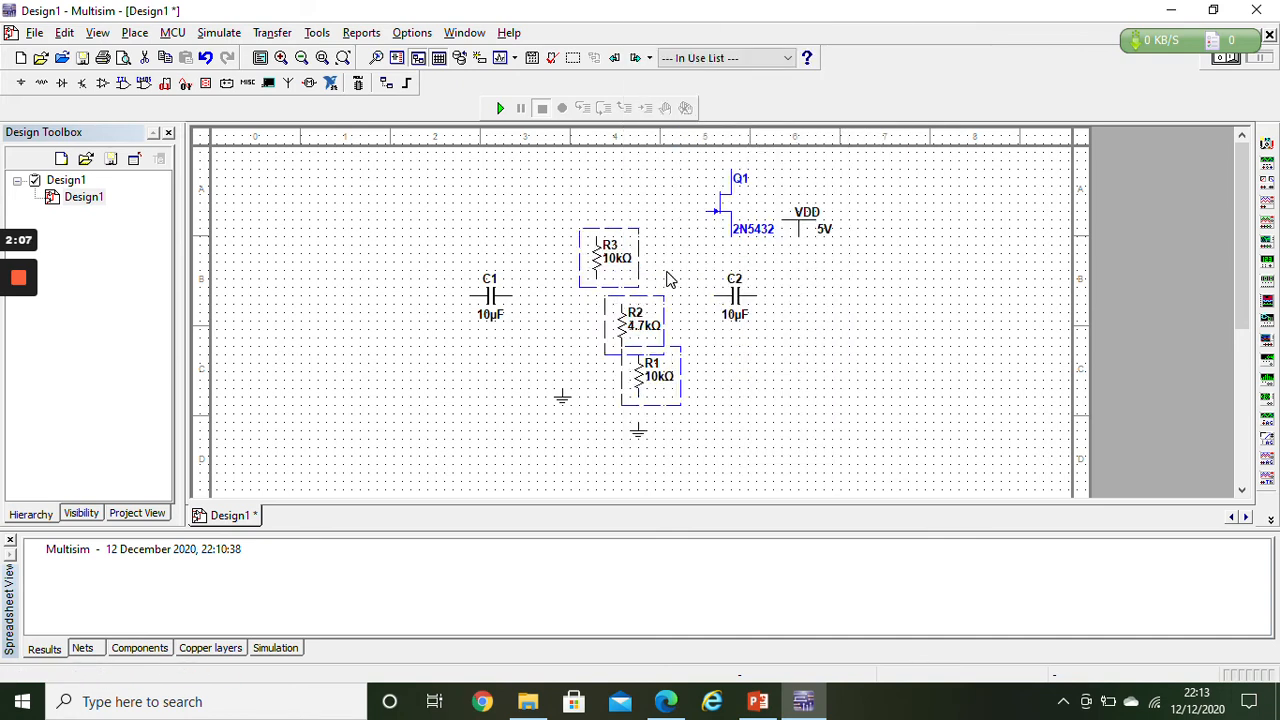
pyautogui.moveTo(640, 276); pyautogui.dragTo(606, 327)
pyautogui.click(738, 352)
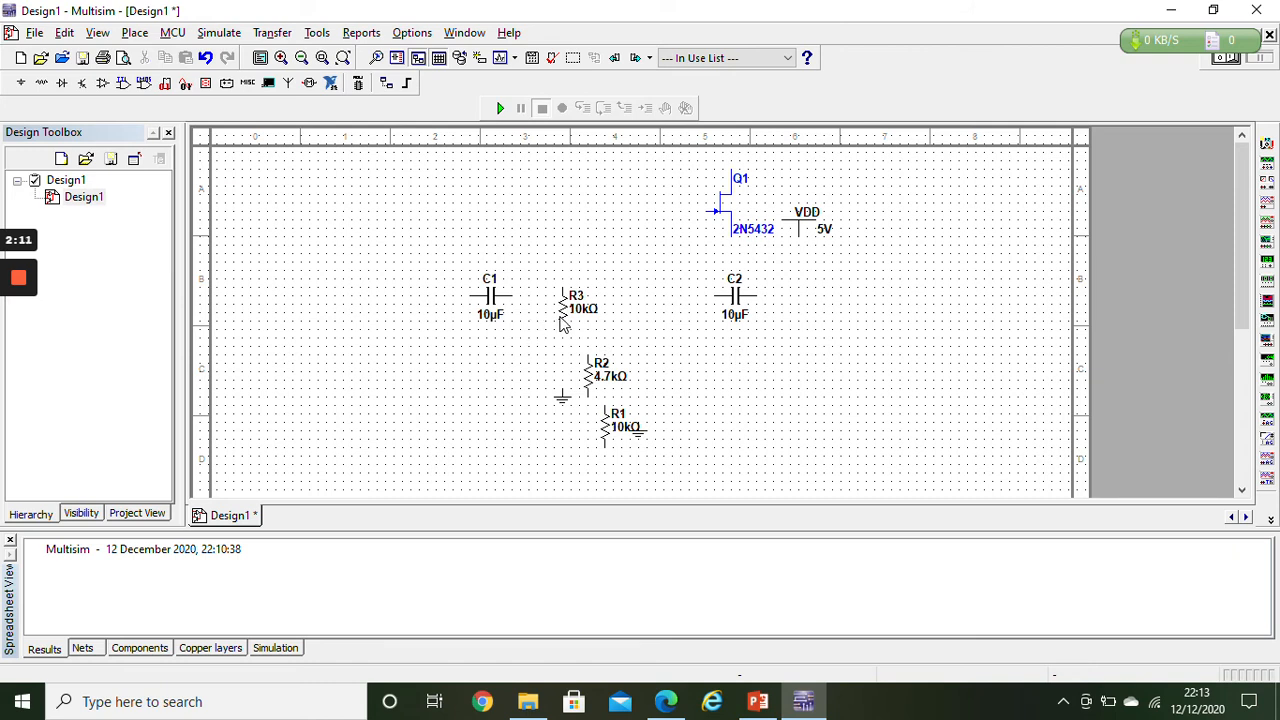
pyautogui.moveTo(583, 308); pyautogui.dragTo(760, 386)
# Rename the 4.7 kΩ resistor R2 as Rs.
pyautogui.doubleClick(604, 364)
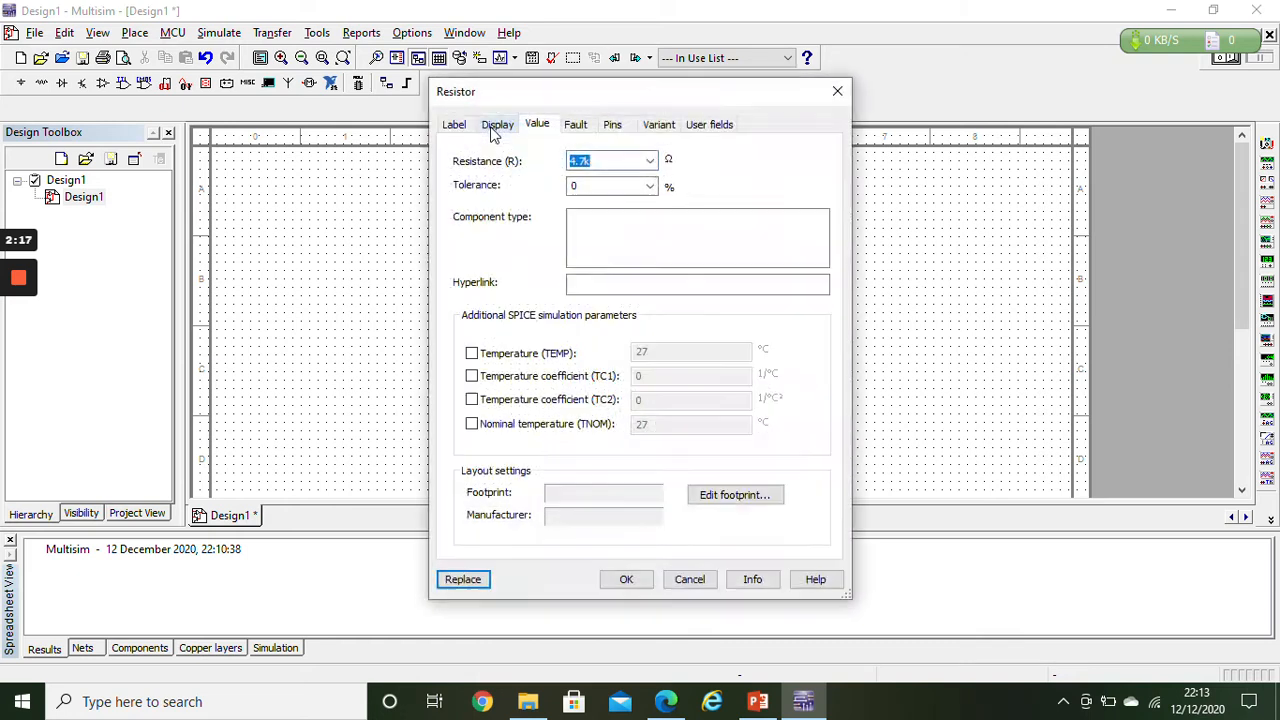
pyautogui.click(469, 125)
pyautogui.click(506, 178)
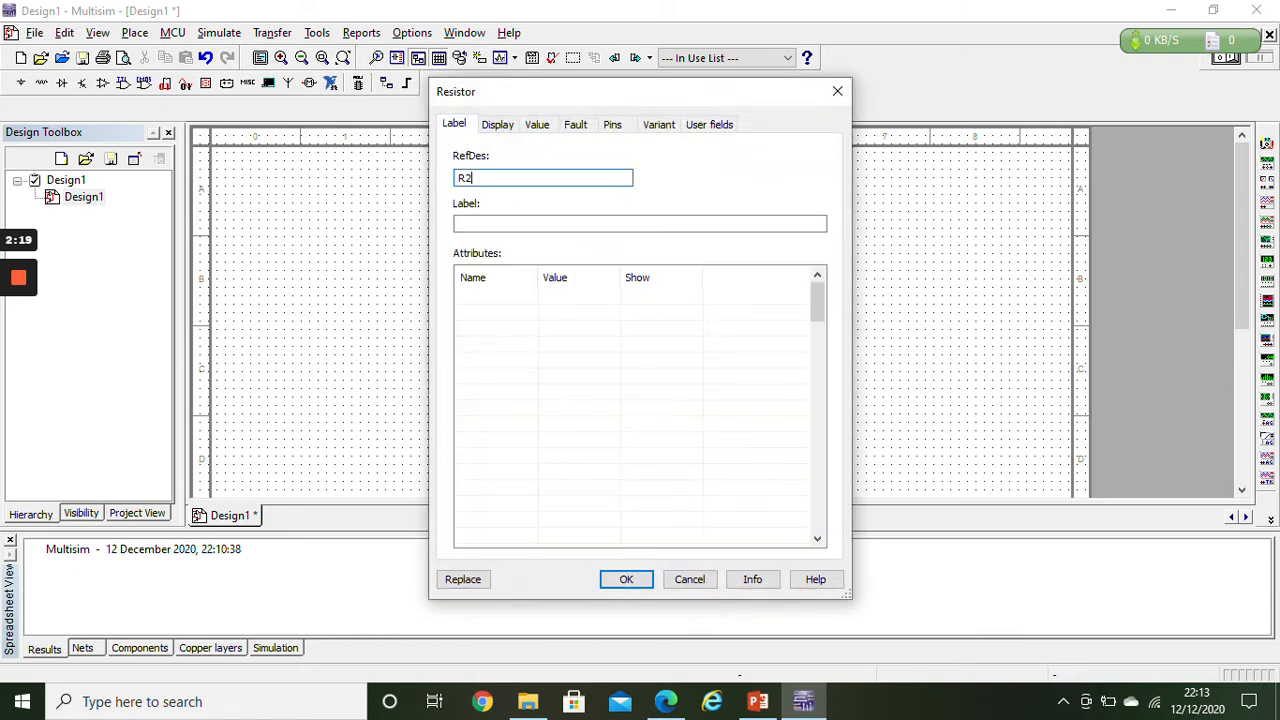
pyautogui.write('s')
pyautogui.click(640, 582)
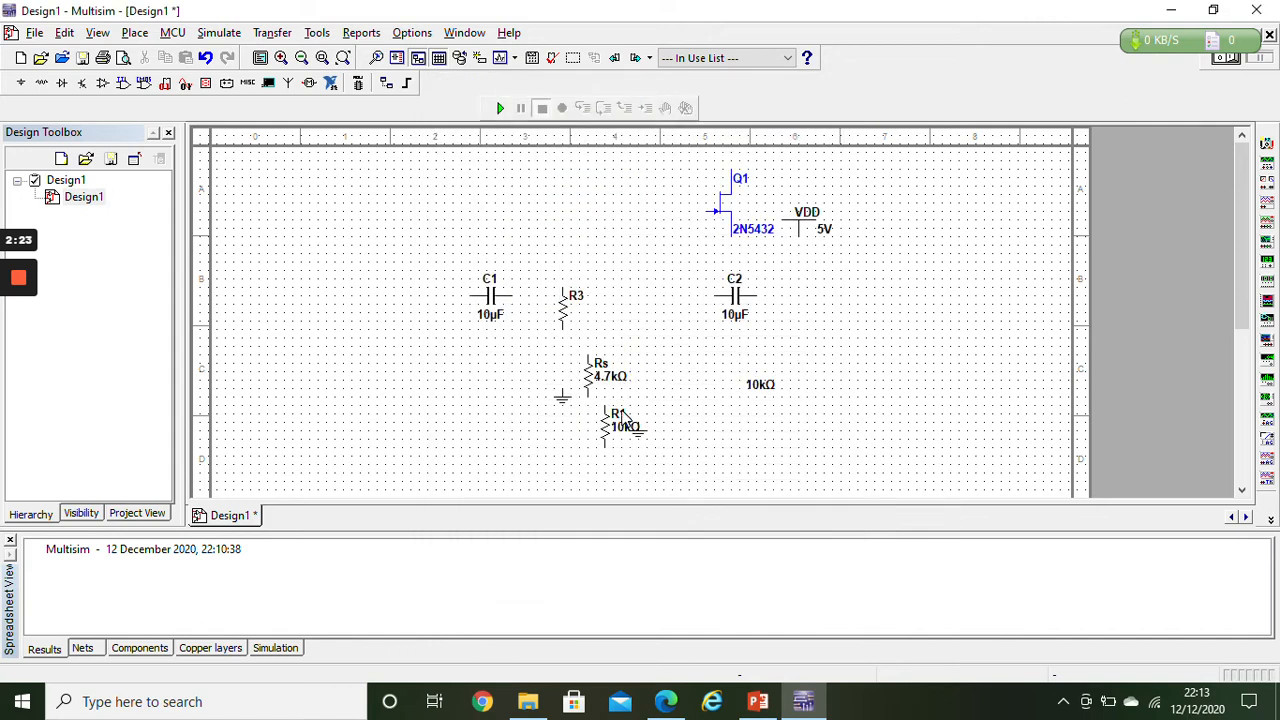
# Rename the lowest 10 kΩ resistor, R1, as RD.
pyautogui.doubleClick(624, 420)
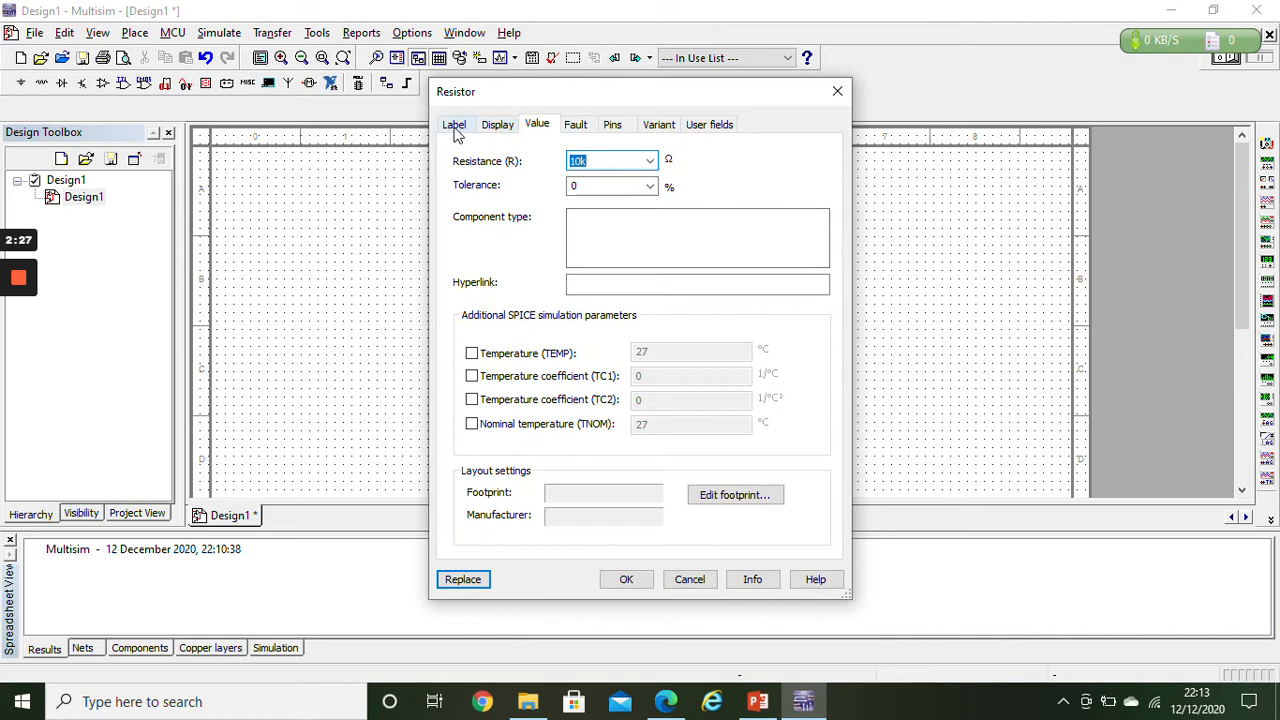
pyautogui.click(455, 125)
pyautogui.click(498, 178)
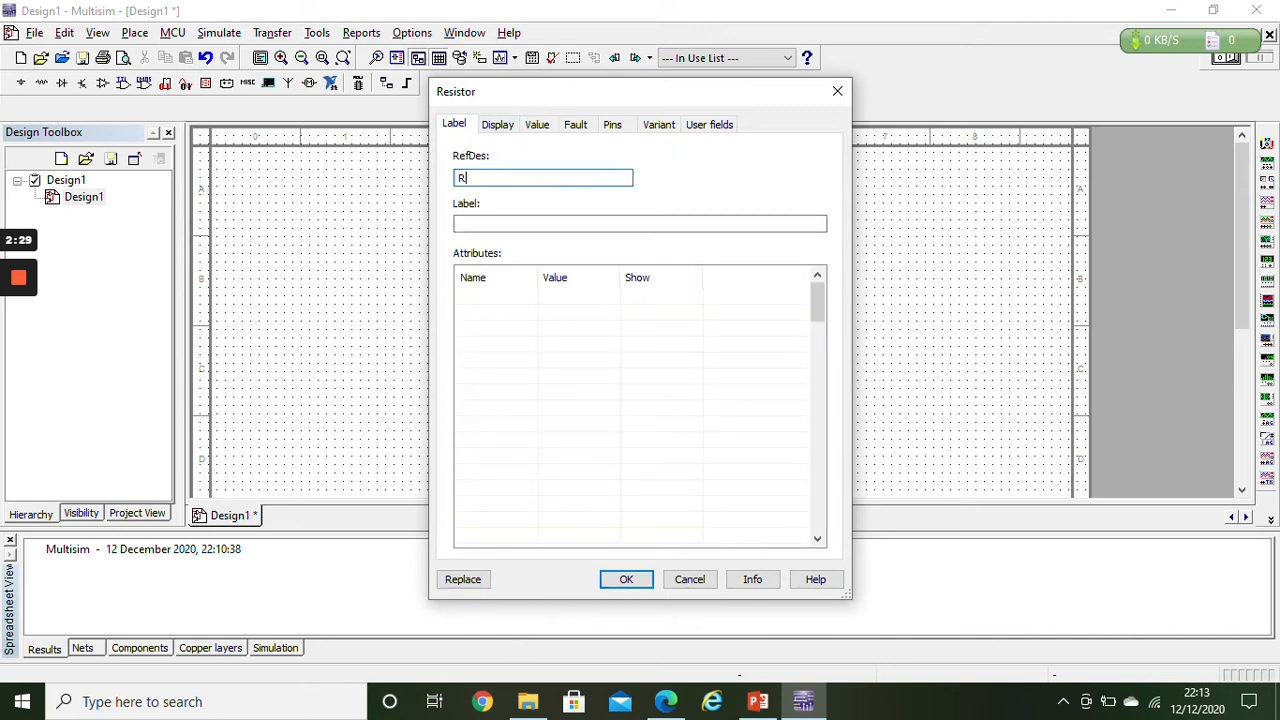
pyautogui.click(643, 580)
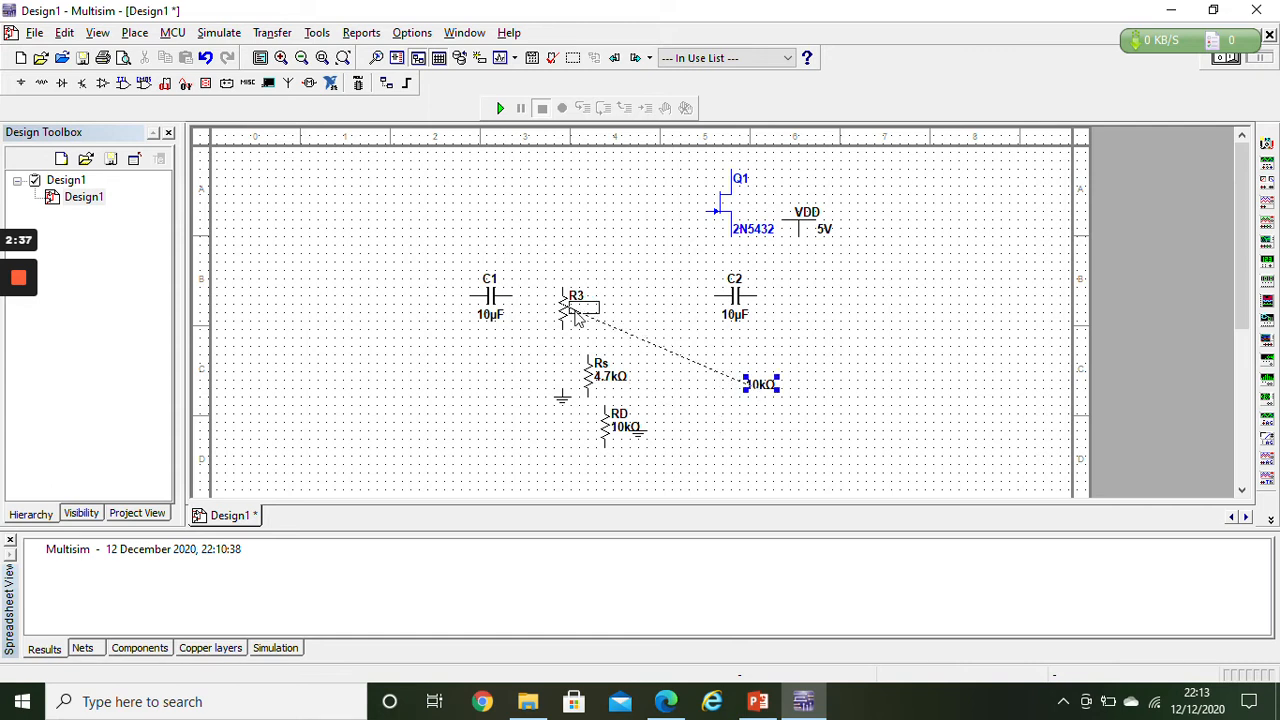
# Move the stray 10kΩ value text back beside resistor R3 and rename that resistor as RL.
pyautogui.moveTo(757, 393); pyautogui.dragTo(588, 324)
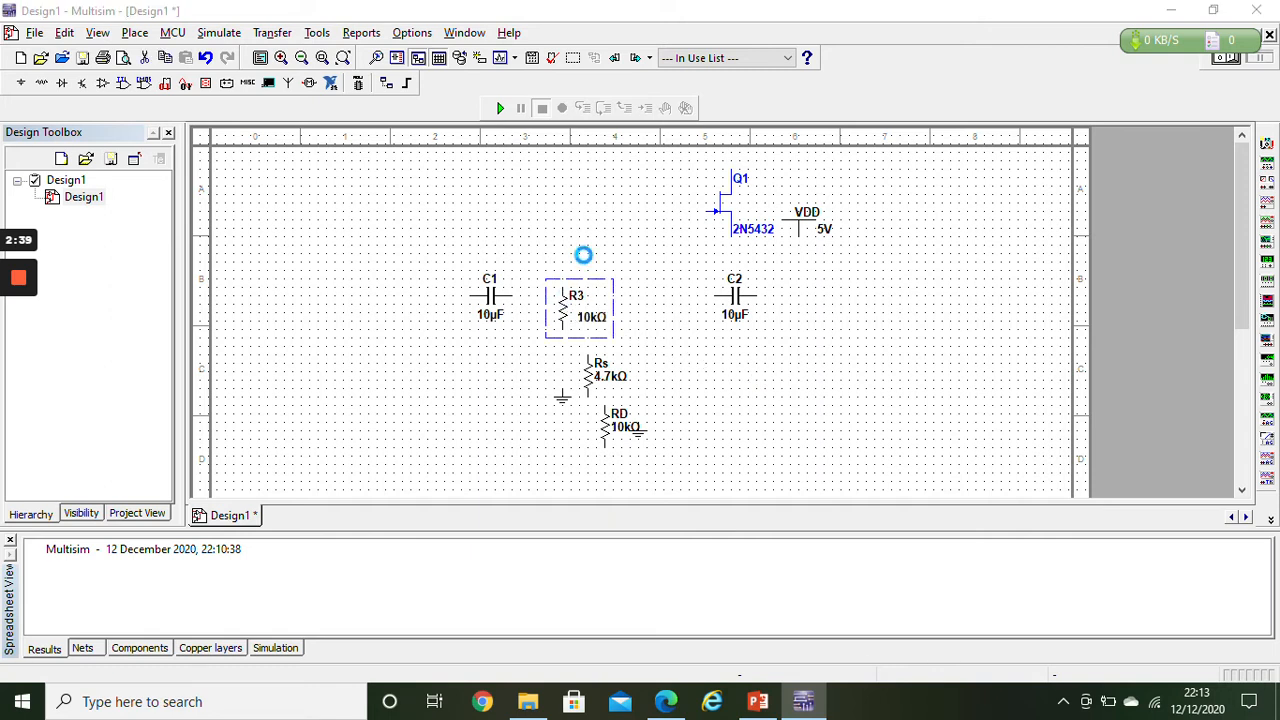
pyautogui.click(454, 124)
pyautogui.click(520, 178)
pyautogui.press('BackSpace')
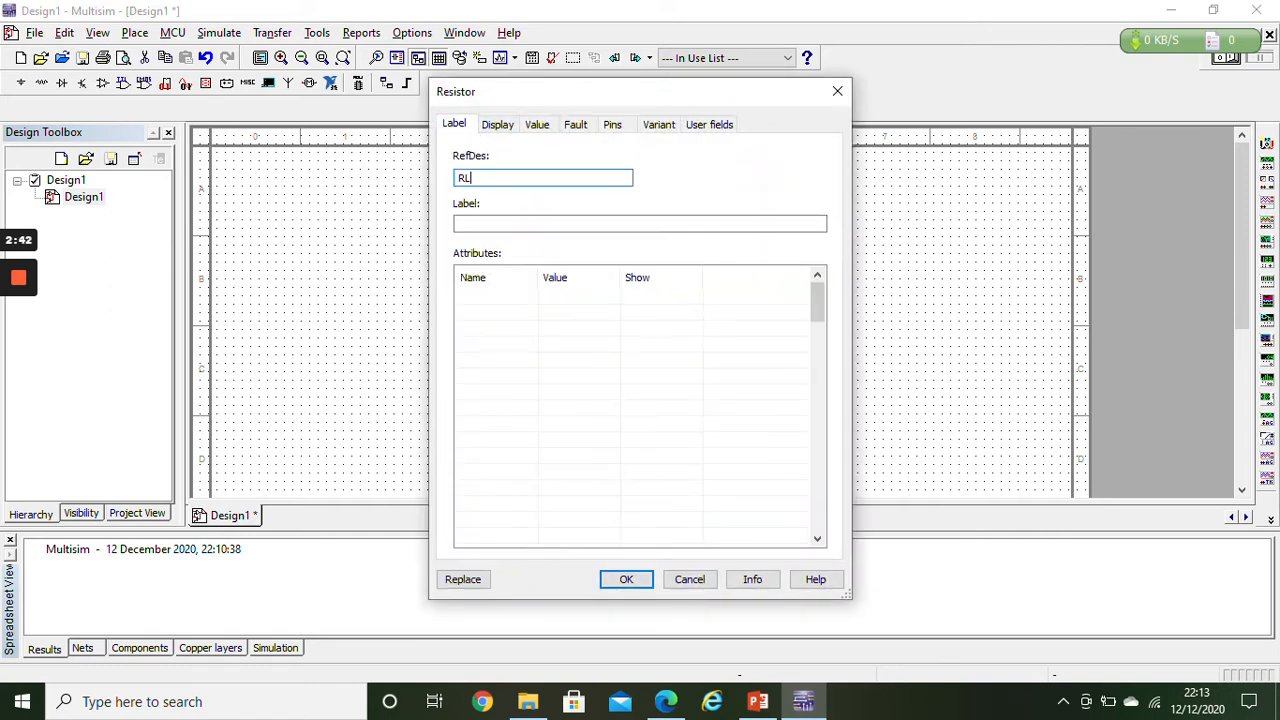
pyautogui.click(641, 581)
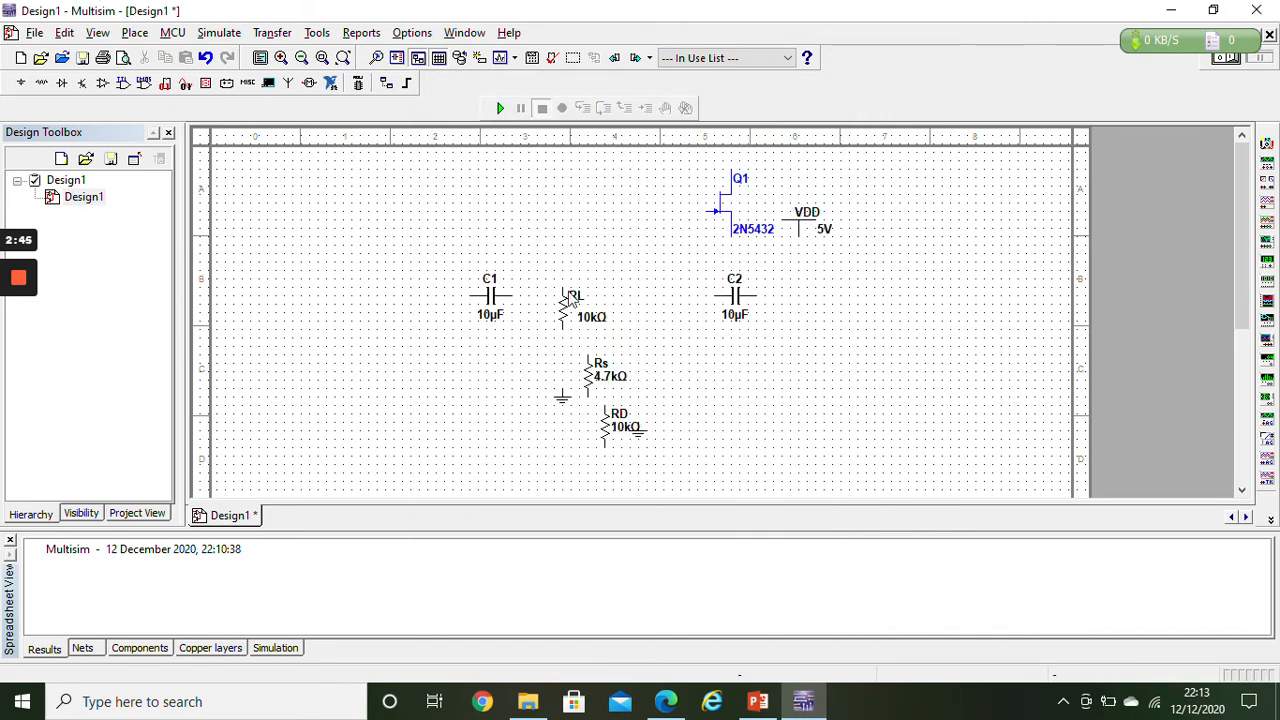
# Move RL to the right of C2 and arrange RD, the JFET and Rs from top to bottom between the capacitors.
pyautogui.moveTo(570, 305); pyautogui.dragTo(807, 305)
pyautogui.moveTo(613, 428); pyautogui.dragTo(638, 225)
pyautogui.moveTo(596, 383); pyautogui.dragTo(637, 391)
pyautogui.moveTo(730, 204); pyautogui.dragTo(633, 298)
pyautogui.click(702, 229)
# Set the VDD supply voltage to 15 V.
pyautogui.doubleClick(806, 228)
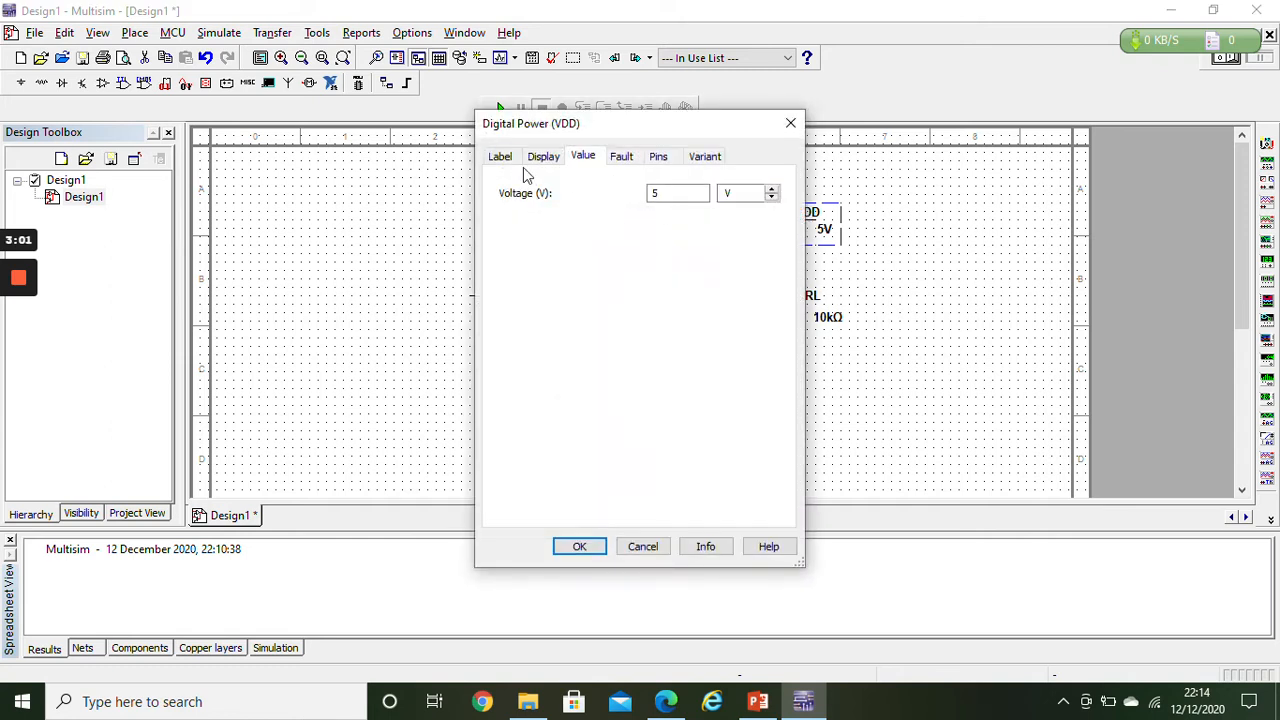
pyautogui.click(506, 160)
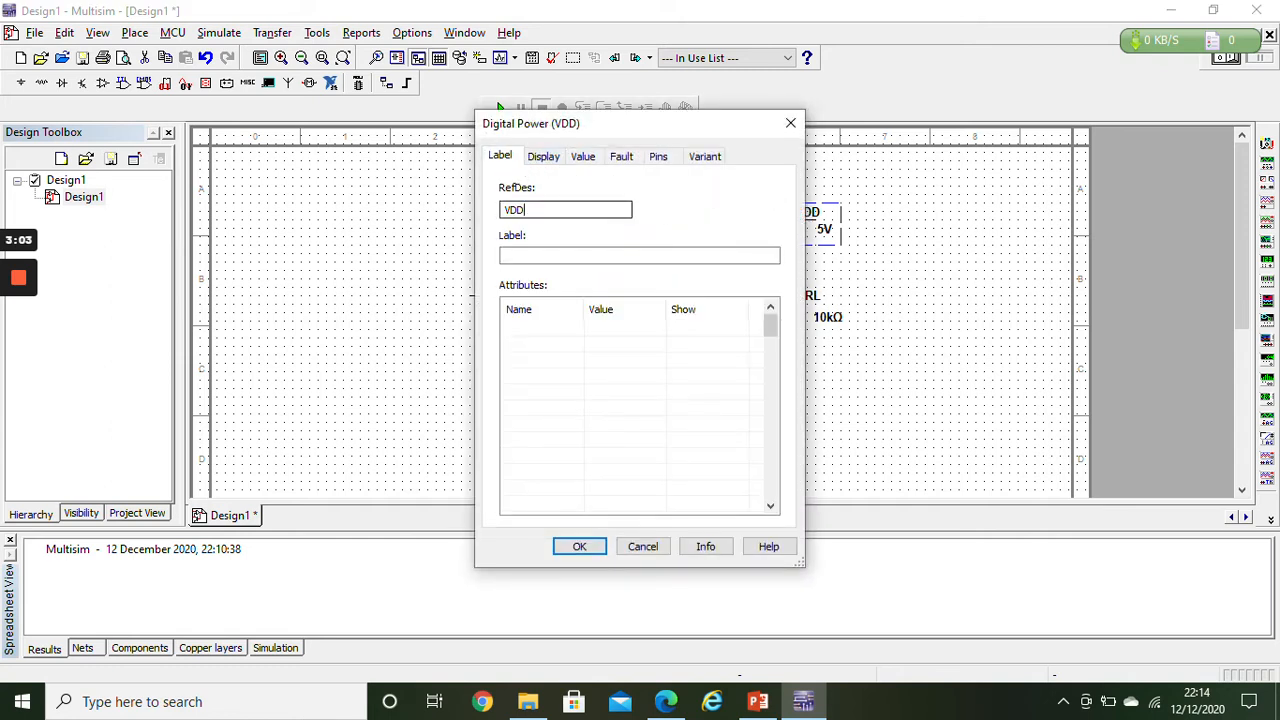
pyautogui.click(544, 157)
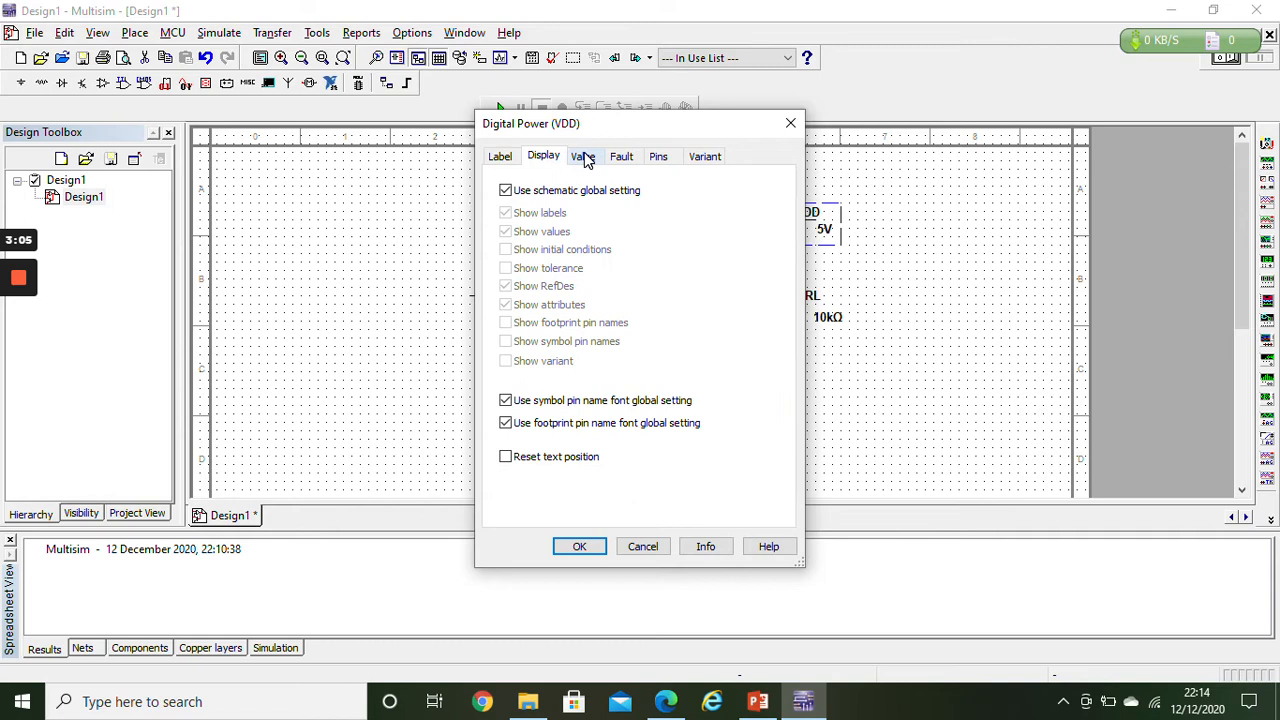
pyautogui.click(586, 159)
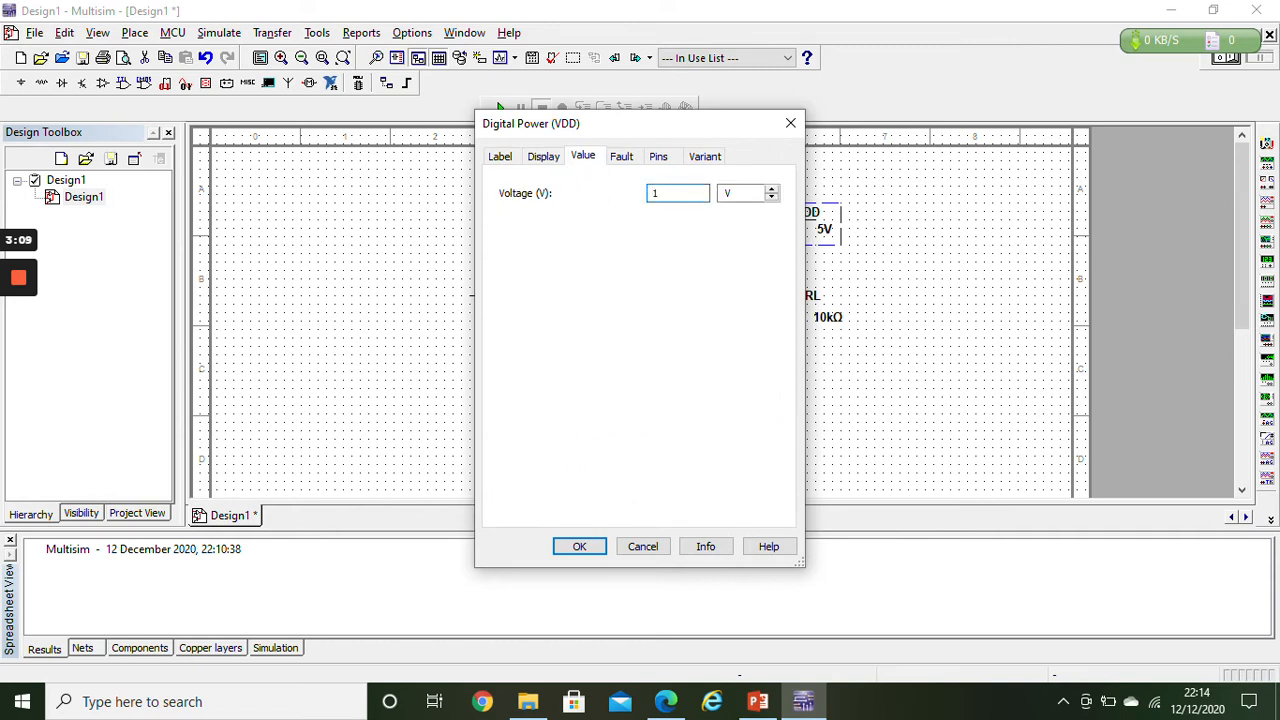
pyautogui.click(600, 549)
# Stack RD, the JFET, Rs and a ground symbol closely in one vertical column.
pyautogui.moveTo(624, 302); pyautogui.dragTo(607, 328)
pyautogui.moveTo(630, 402); pyautogui.dragTo(623, 463)
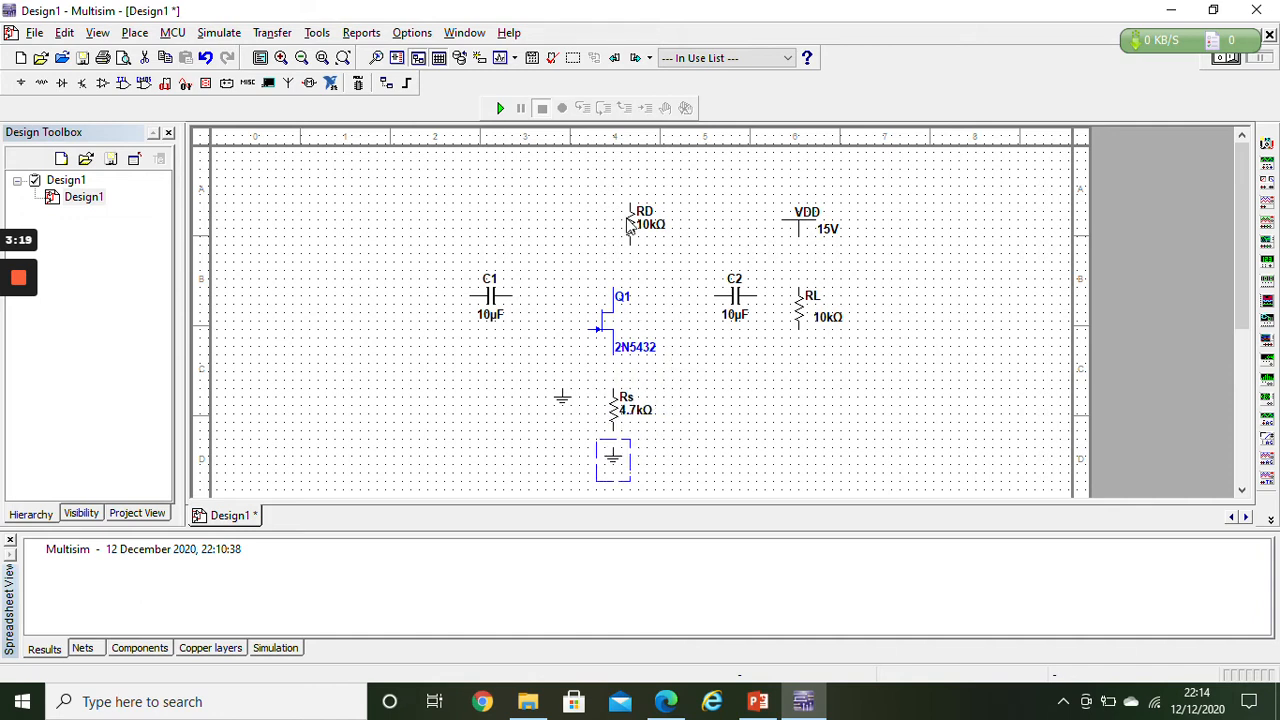
pyautogui.moveTo(631, 230); pyautogui.dragTo(631, 256)
# Move the VDD supply together with its label directly above resistor RD.
pyautogui.moveTo(776, 213); pyautogui.dragTo(632, 194)
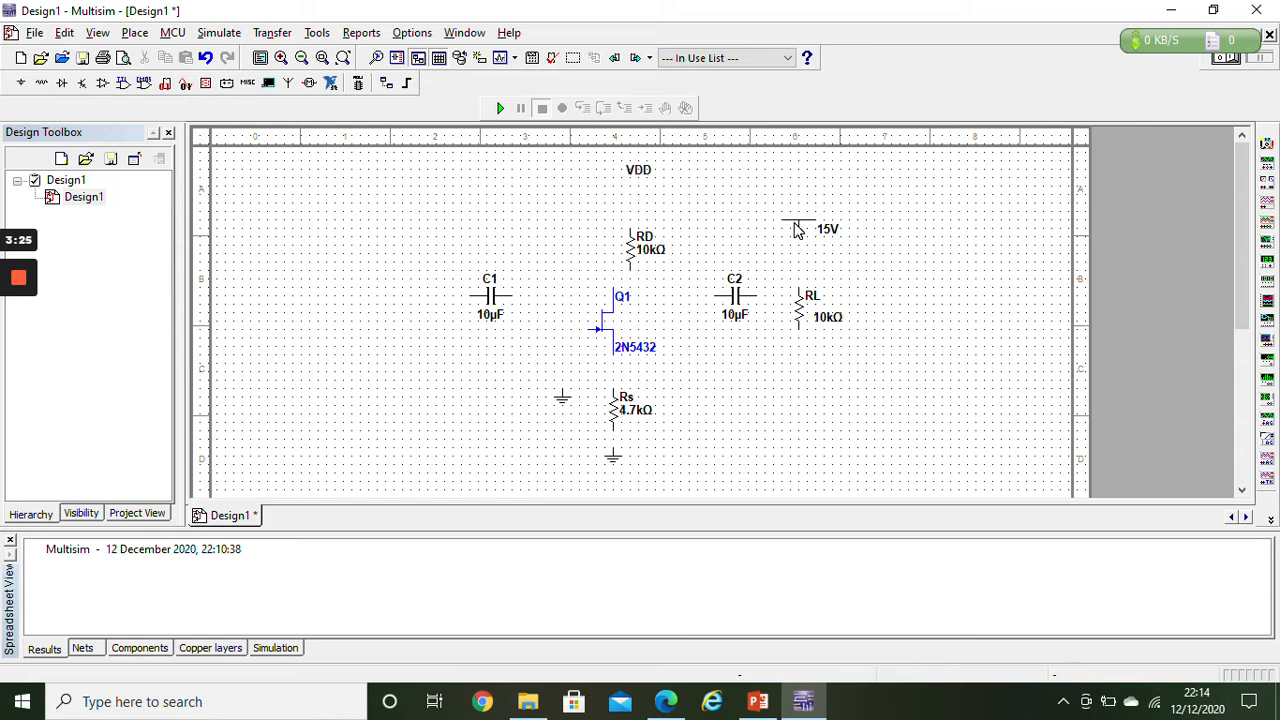
pyautogui.click(634, 166)
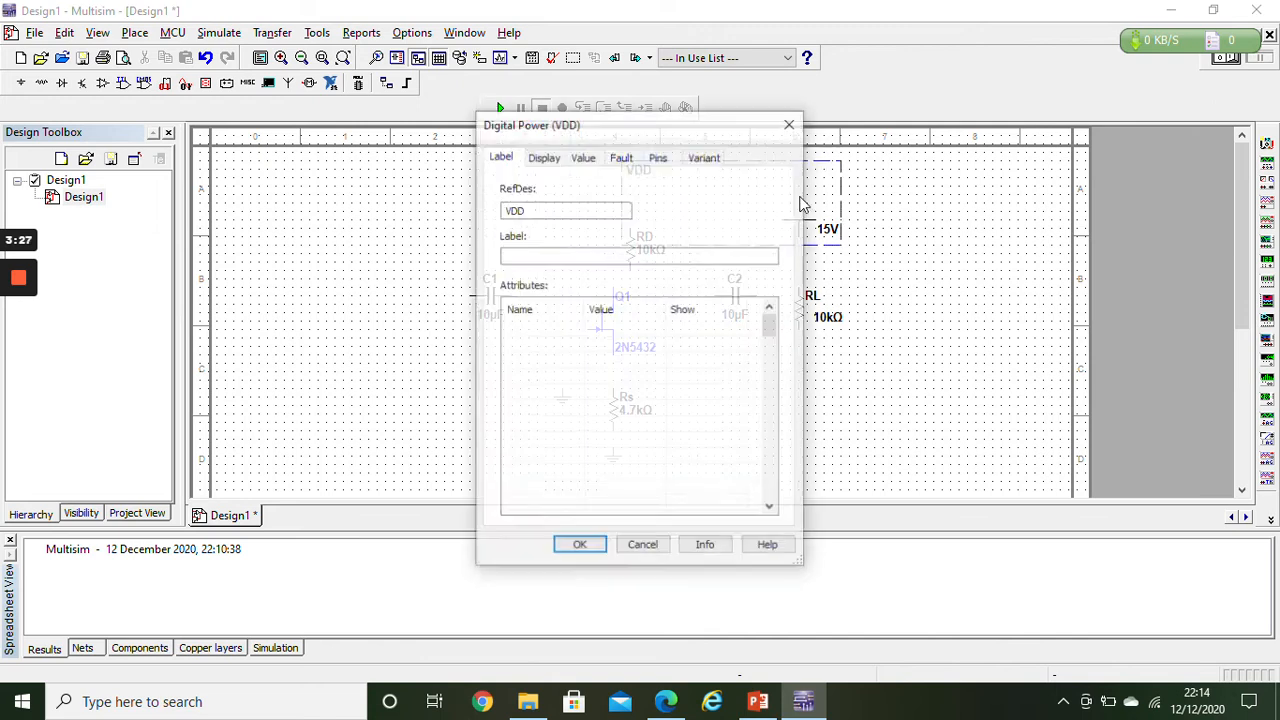
pyautogui.click(789, 120)
pyautogui.moveTo(643, 177); pyautogui.dragTo(878, 193)
pyautogui.moveTo(790, 195); pyautogui.dragTo(632, 193)
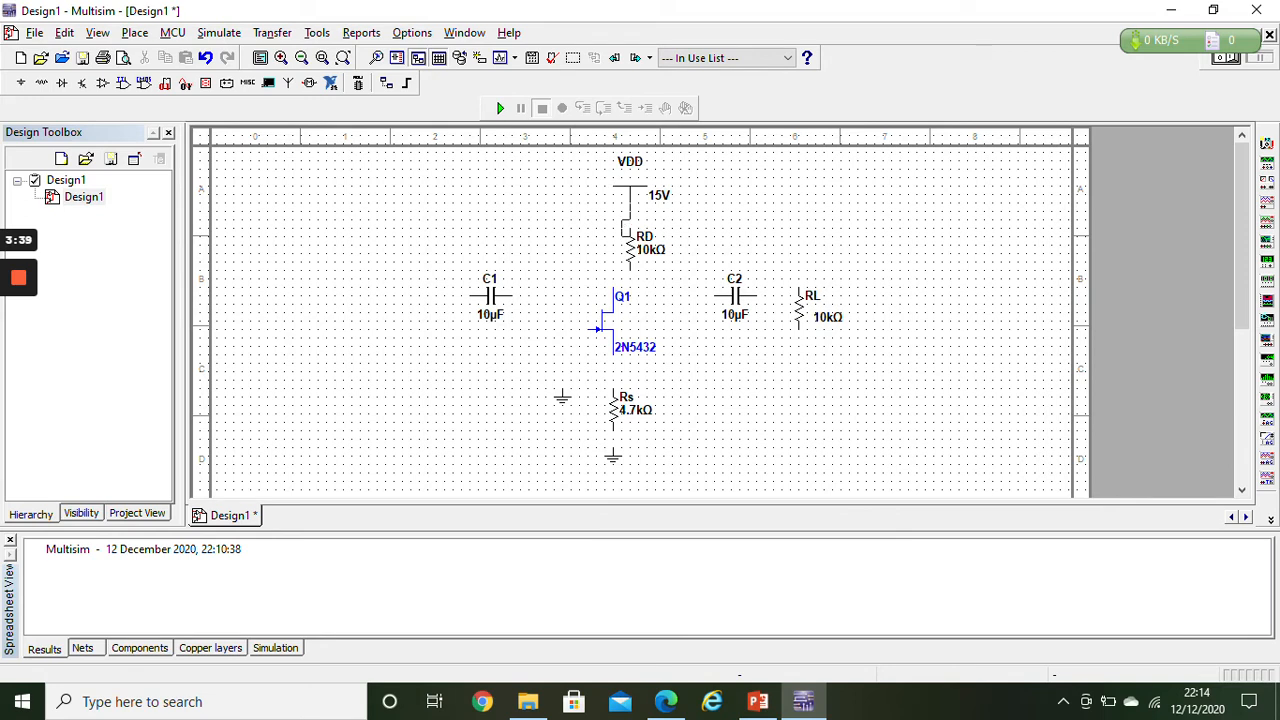
# Wire VDD, RD, the JFET and Rs in series, and connect C2, raised slightly, to the drain node.
pyautogui.click(630, 230)
pyautogui.click(613, 389)
pyautogui.click(736, 296)
pyautogui.moveTo(737, 284); pyautogui.dragTo(737, 266)
pyautogui.click(715, 271)
pyautogui.click(630, 271)
# Place a multimeter beneath resistor RL, repositioned just below C2's right end, and wire C2 to RL.
pyautogui.click(806, 308)
pyautogui.moveTo(806, 308); pyautogui.dragTo(758, 339)
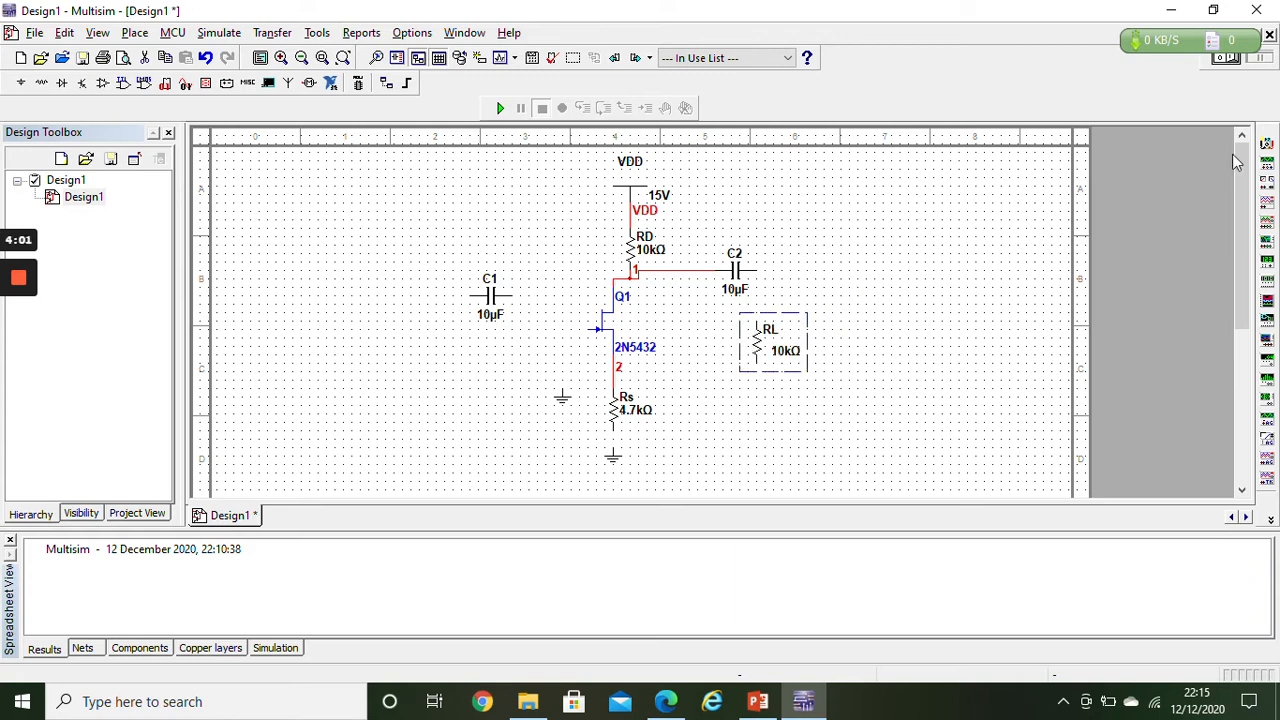
pyautogui.click(1266, 145)
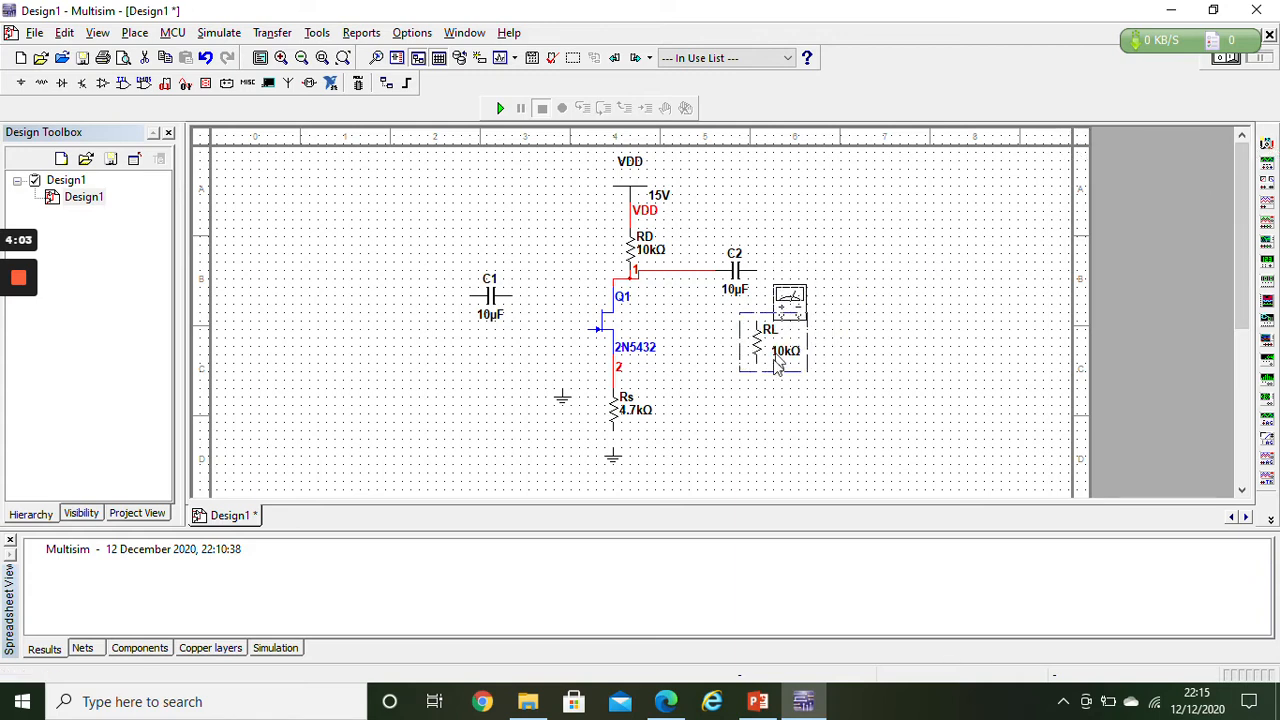
pyautogui.click(774, 424)
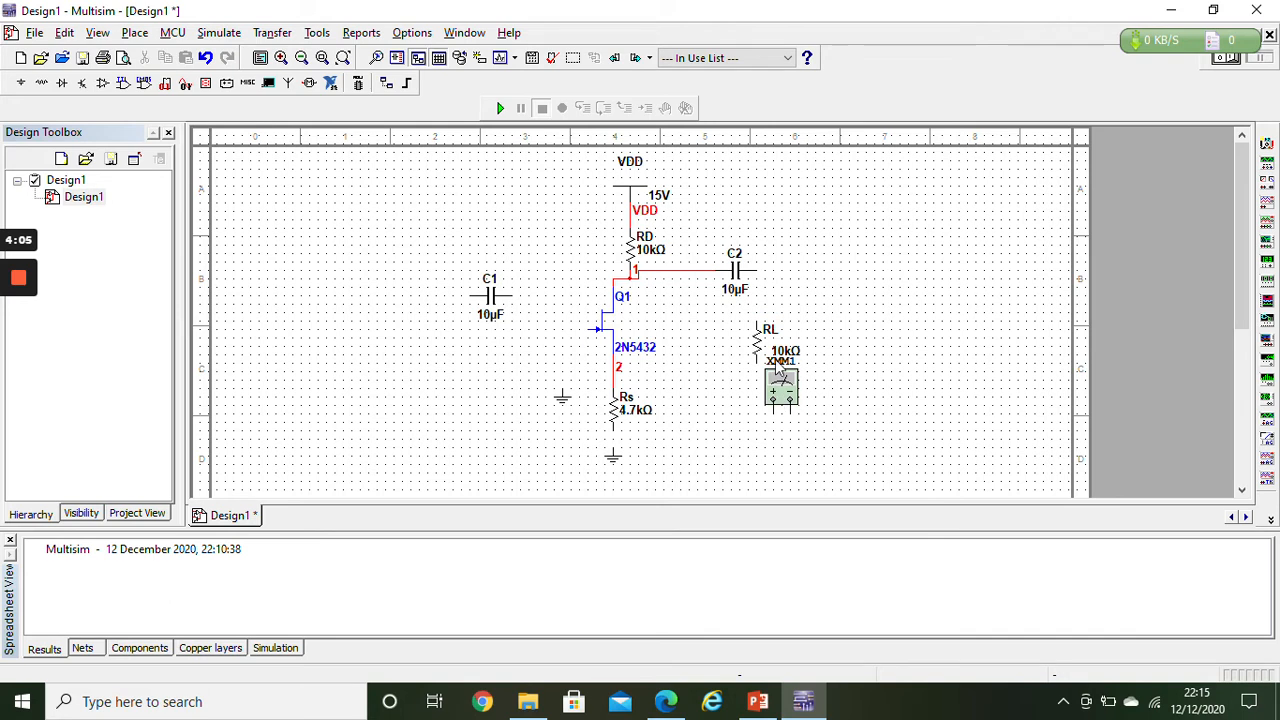
pyautogui.moveTo(760, 340); pyautogui.dragTo(768, 323)
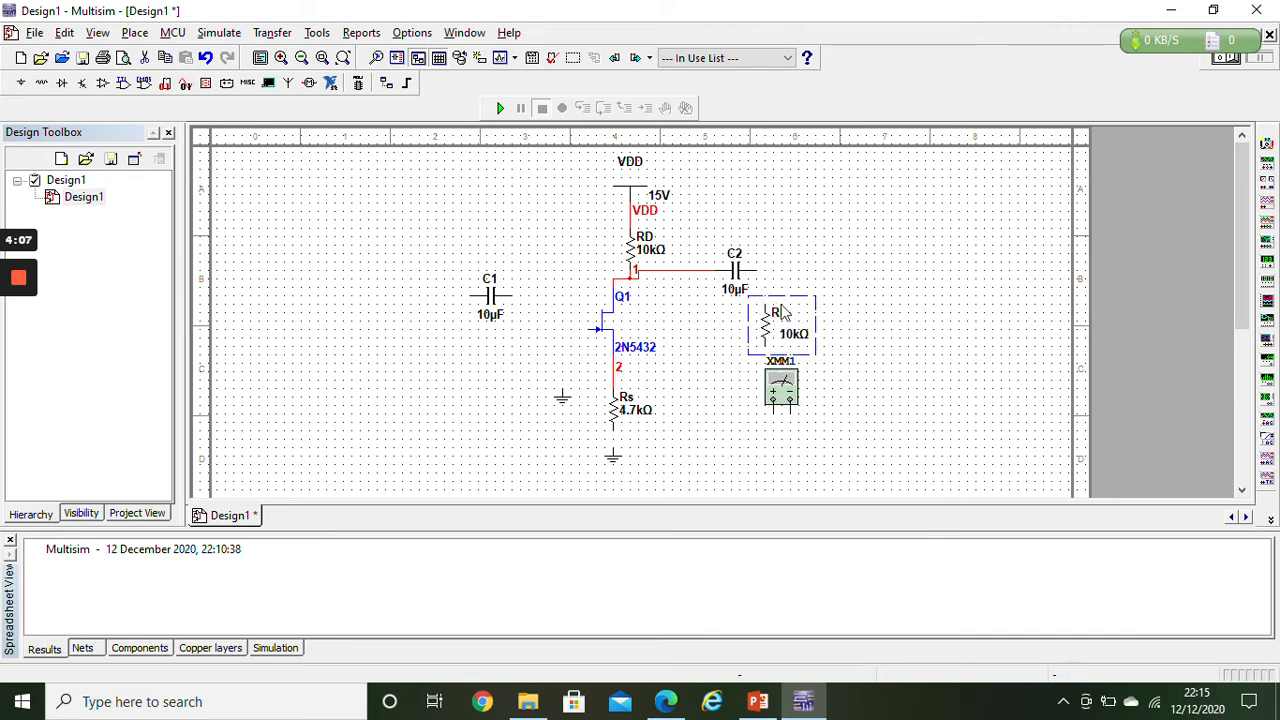
pyautogui.click(757, 270)
pyautogui.click(765, 299)
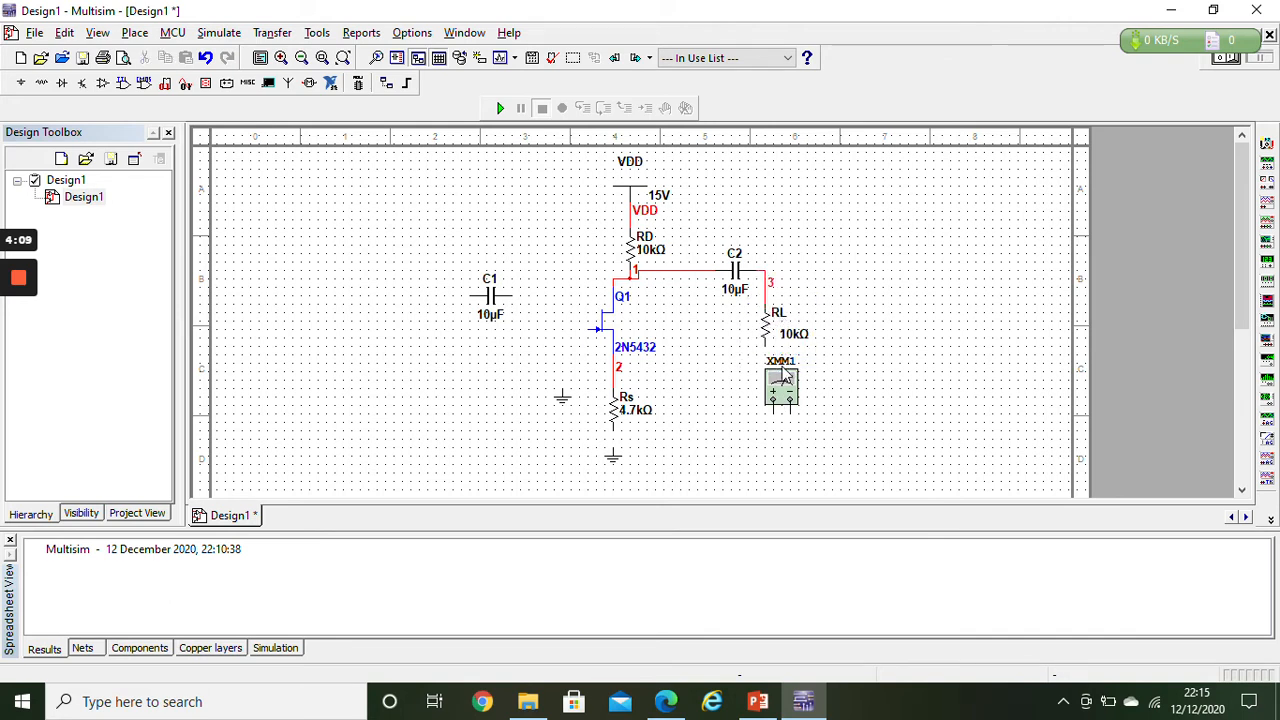
# Set multimeter XMM1 to measure AC current.
pyautogui.doubleClick(785, 385)
pyautogui.click(585, 339)
pyautogui.click(615, 364)
pyautogui.click(710, 274)
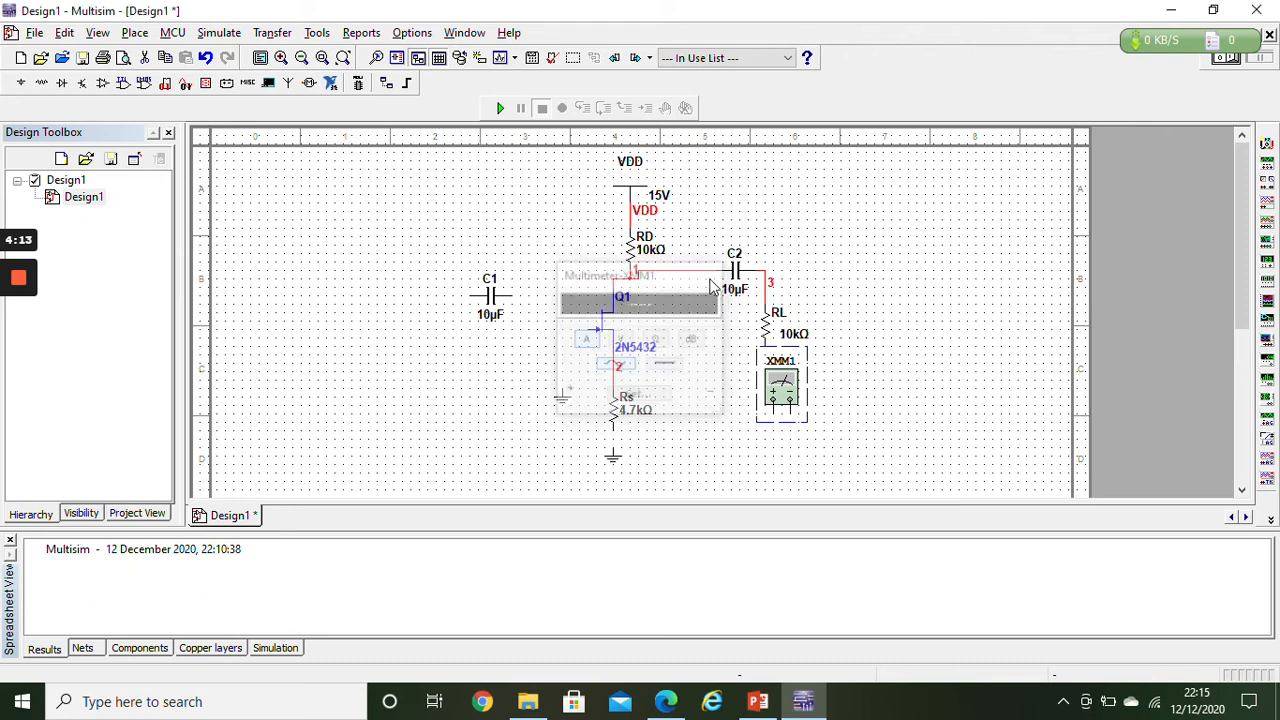
# Wire multimeter XMM1 between RL and the lower end of Rs, and connect the JFET's gate to a ground.
pyautogui.click(772, 408)
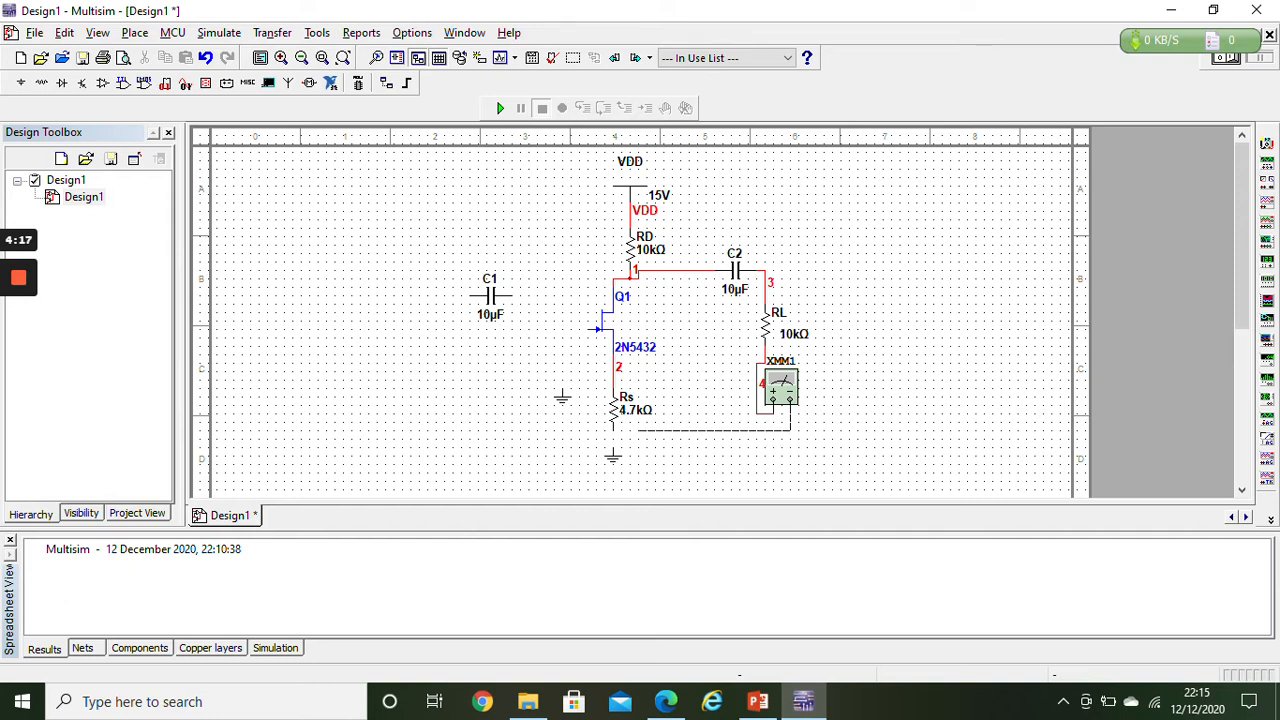
pyautogui.click(613, 429)
pyautogui.click(570, 348)
pyautogui.click(590, 328)
# Place a second multimeter to the right of the JFET's source wire and move C1 further out to the left.
pyautogui.moveTo(490, 303); pyautogui.dragTo(529, 404)
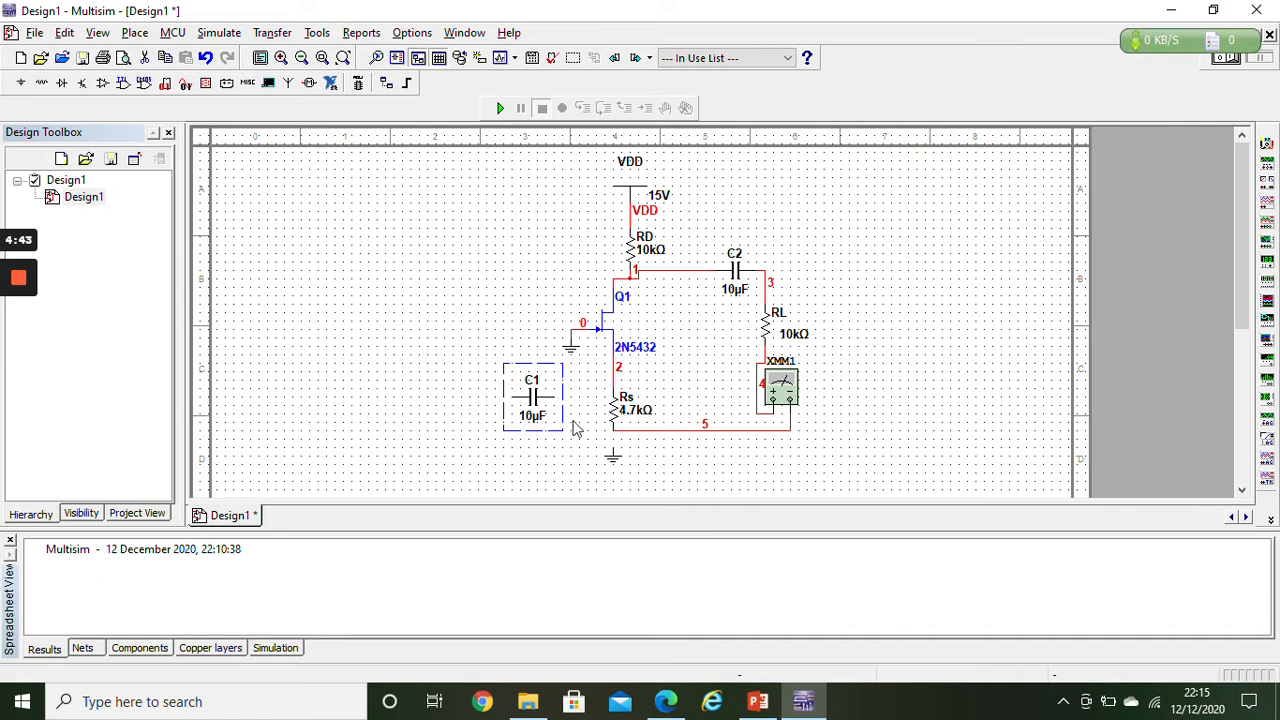
pyautogui.click(1266, 143)
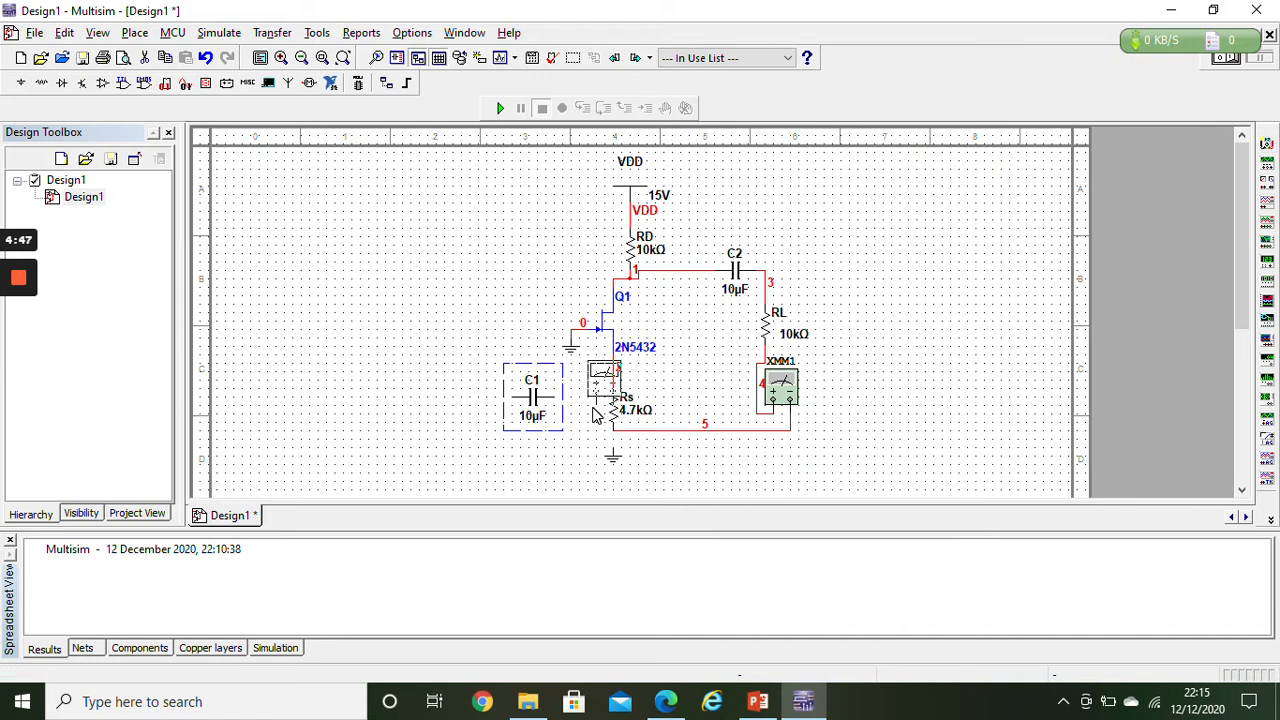
pyautogui.click(452, 397)
pyautogui.click(536, 413)
pyautogui.moveTo(531, 403); pyautogui.dragTo(395, 404)
pyautogui.moveTo(450, 368); pyautogui.dragTo(676, 376)
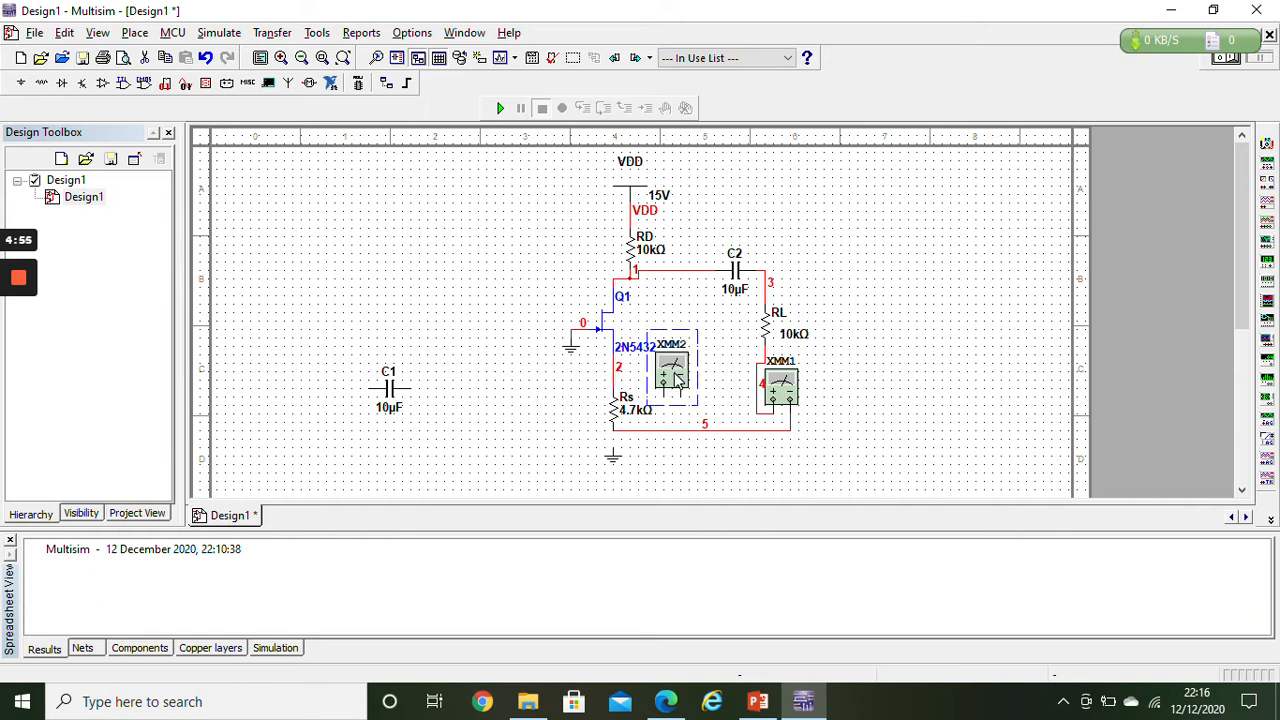
# Delete the wire between the JFET's source and Rs and connect multimeter XMM2 in series between them.
pyautogui.rightClick(614, 371)
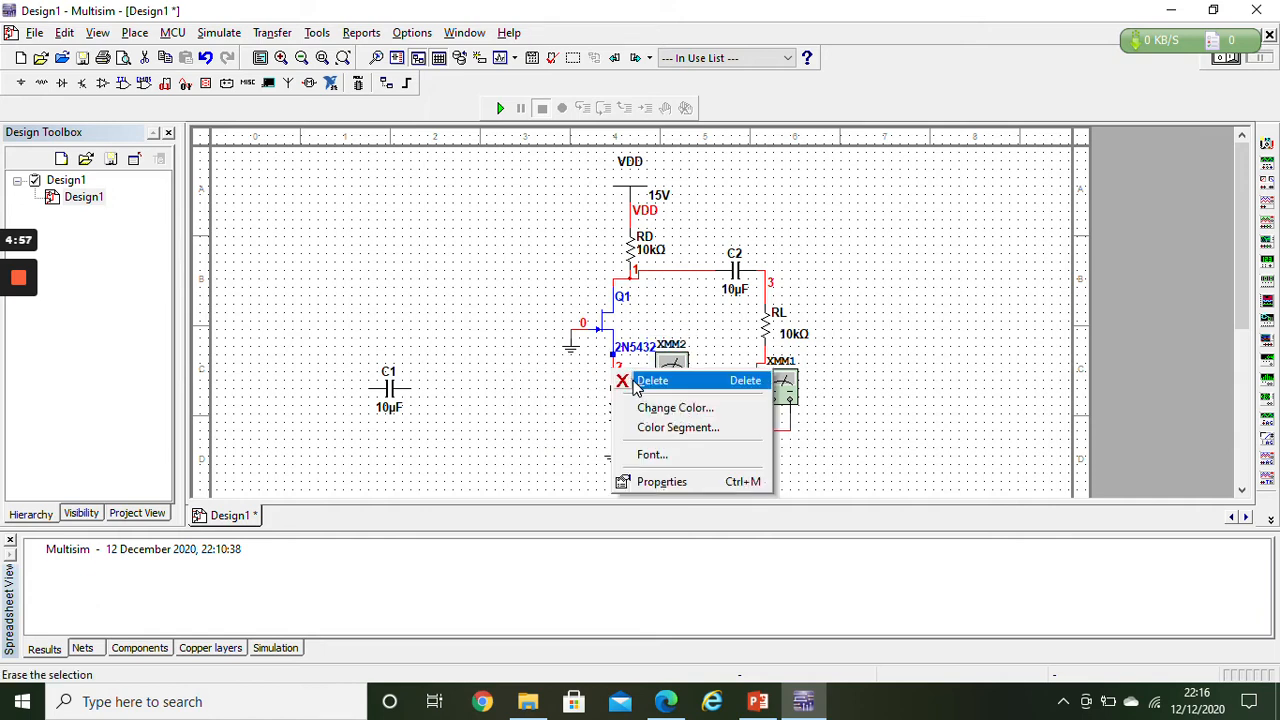
pyautogui.click(638, 384)
pyautogui.click(662, 394)
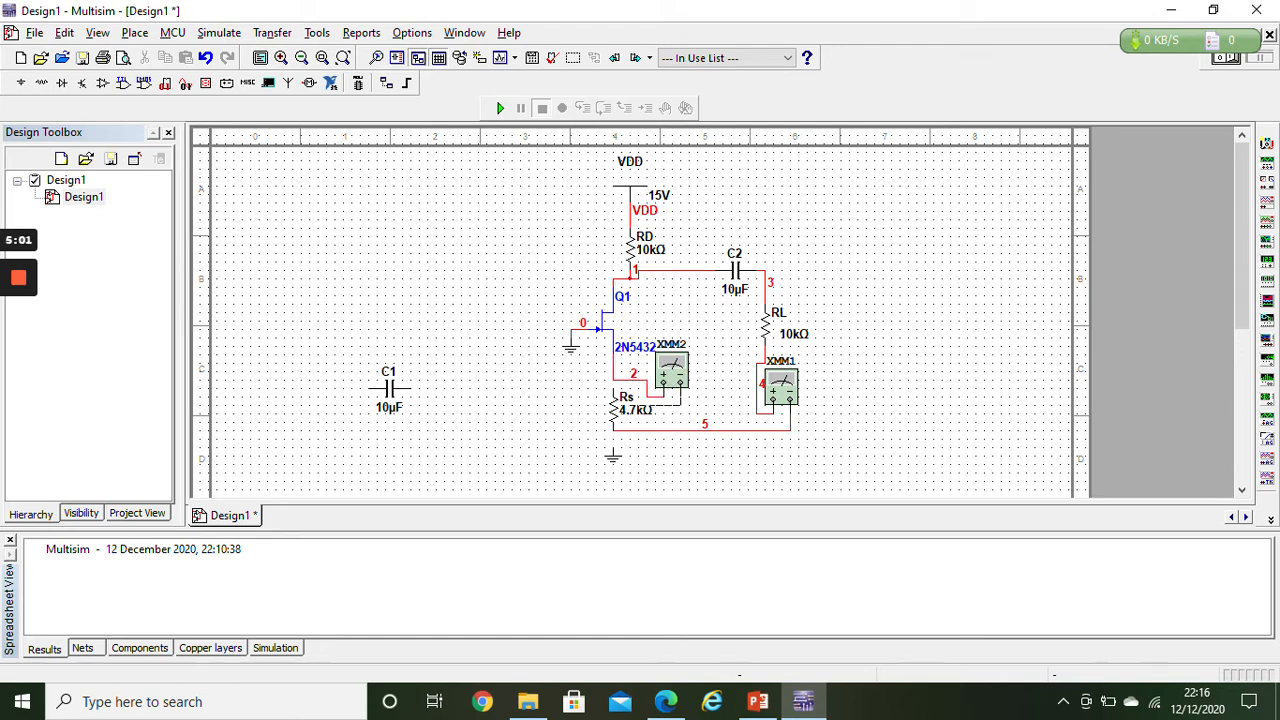
# Set multimeter XMM2 to measure AC current.
pyautogui.doubleClick(671, 372)
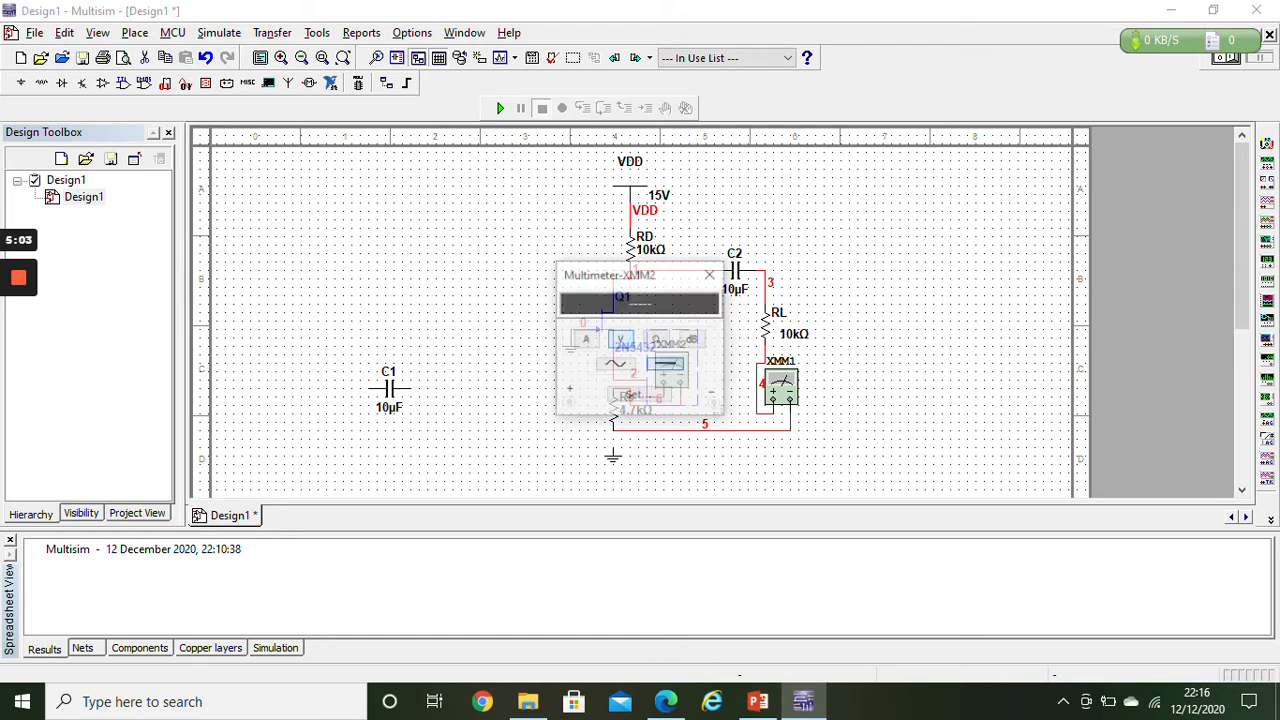
pyautogui.click(615, 364)
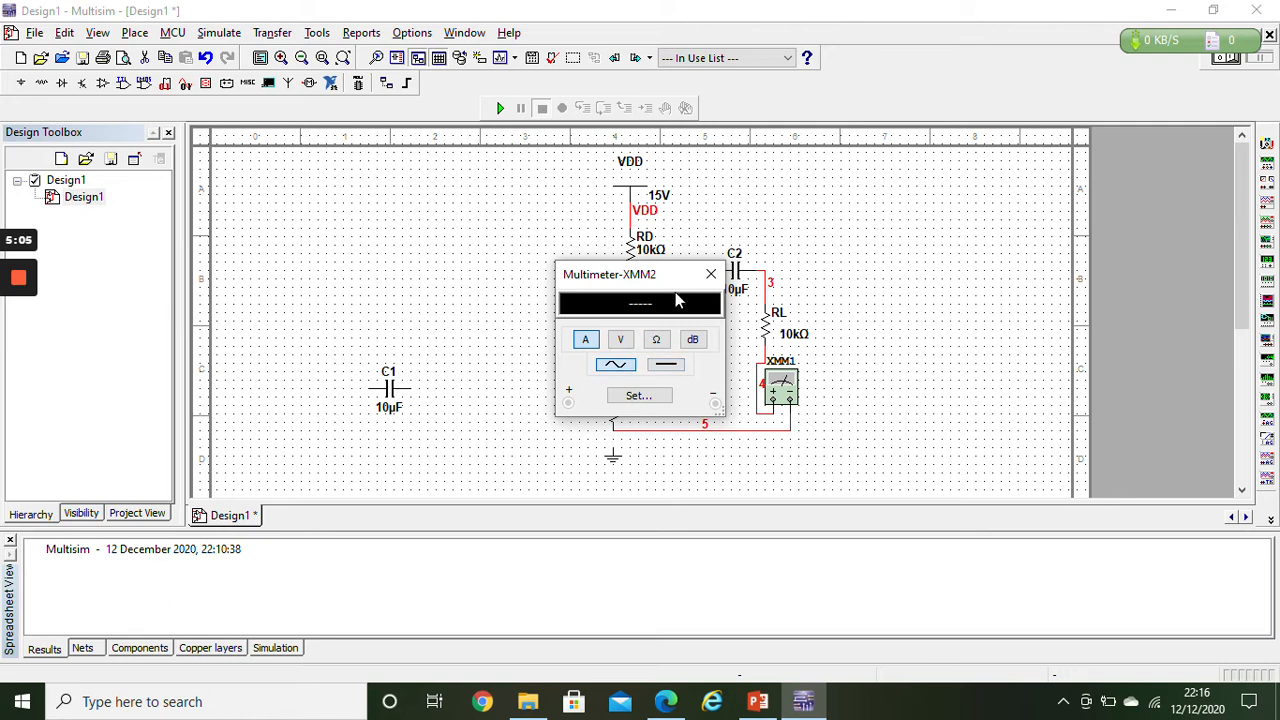
pyautogui.click(709, 277)
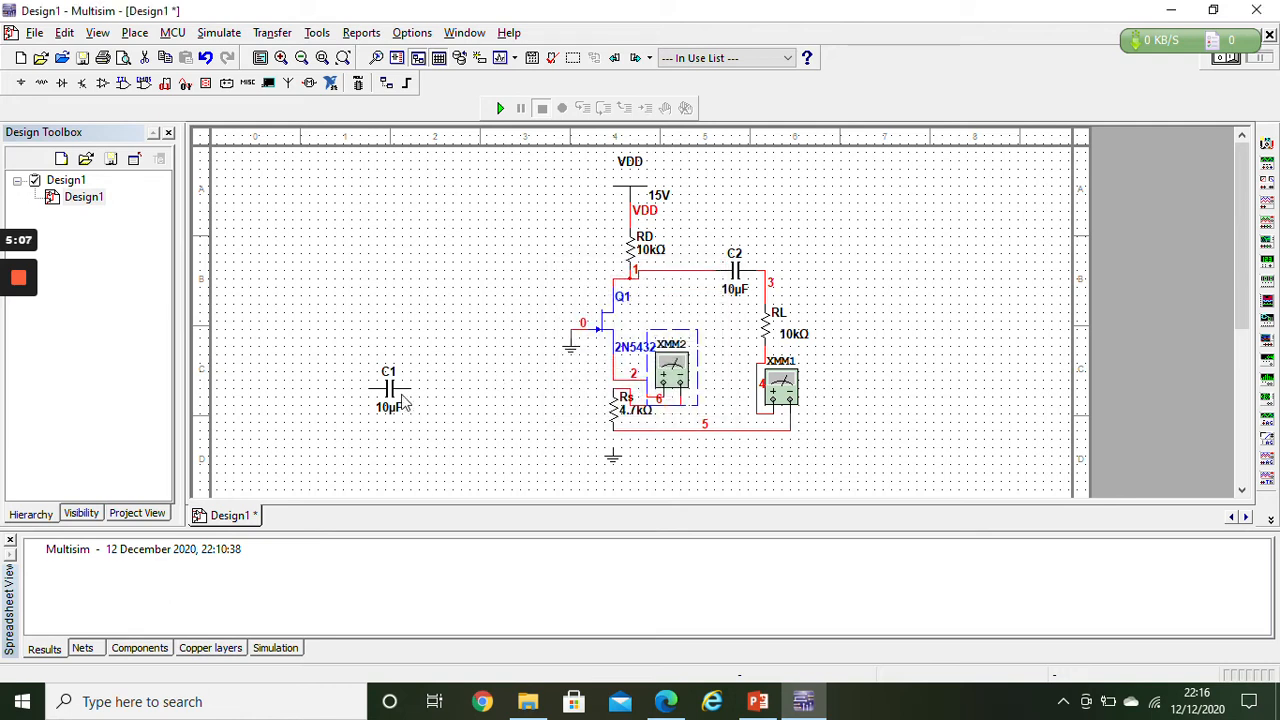
# Move capacitor C1 closer to the JFET and wire its right end to the source node.
pyautogui.click(400, 395)
pyautogui.moveTo(492, 383); pyautogui.dragTo(494, 381)
pyautogui.click(613, 368)
pyautogui.click(514, 373)
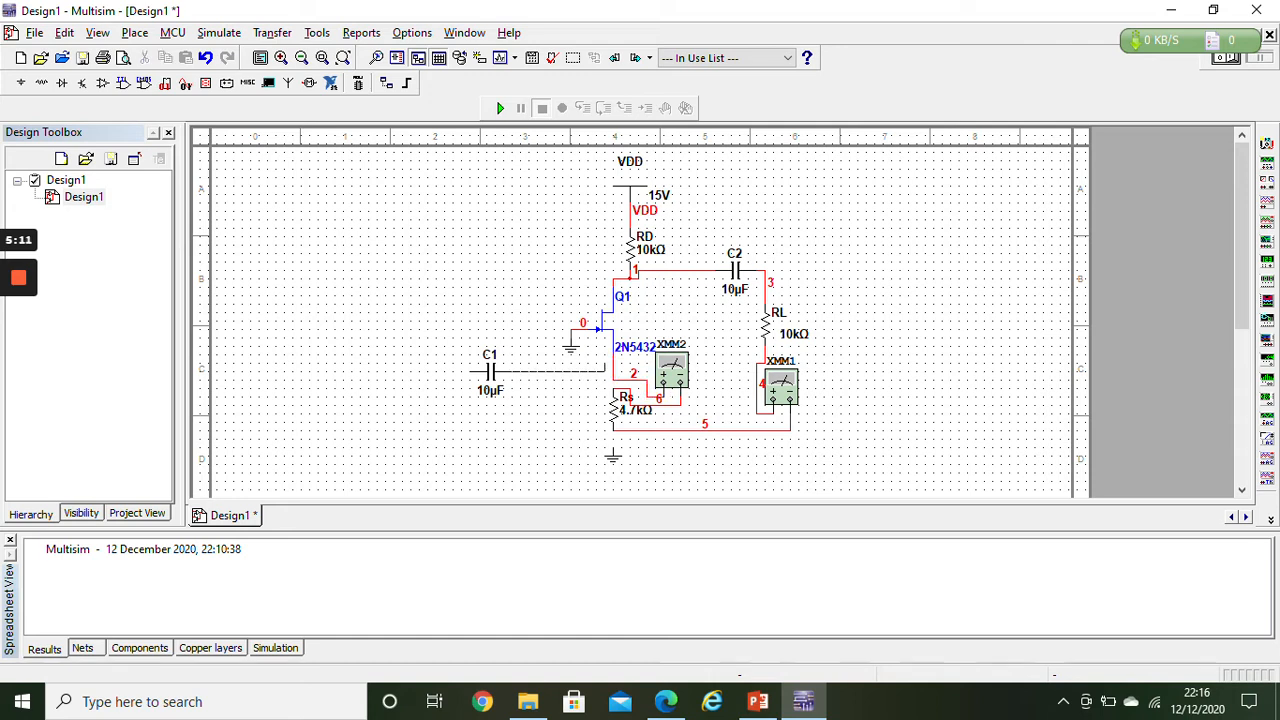
pyautogui.click(609, 371)
pyautogui.click(506, 375)
pyautogui.moveTo(506, 375); pyautogui.dragTo(540, 359)
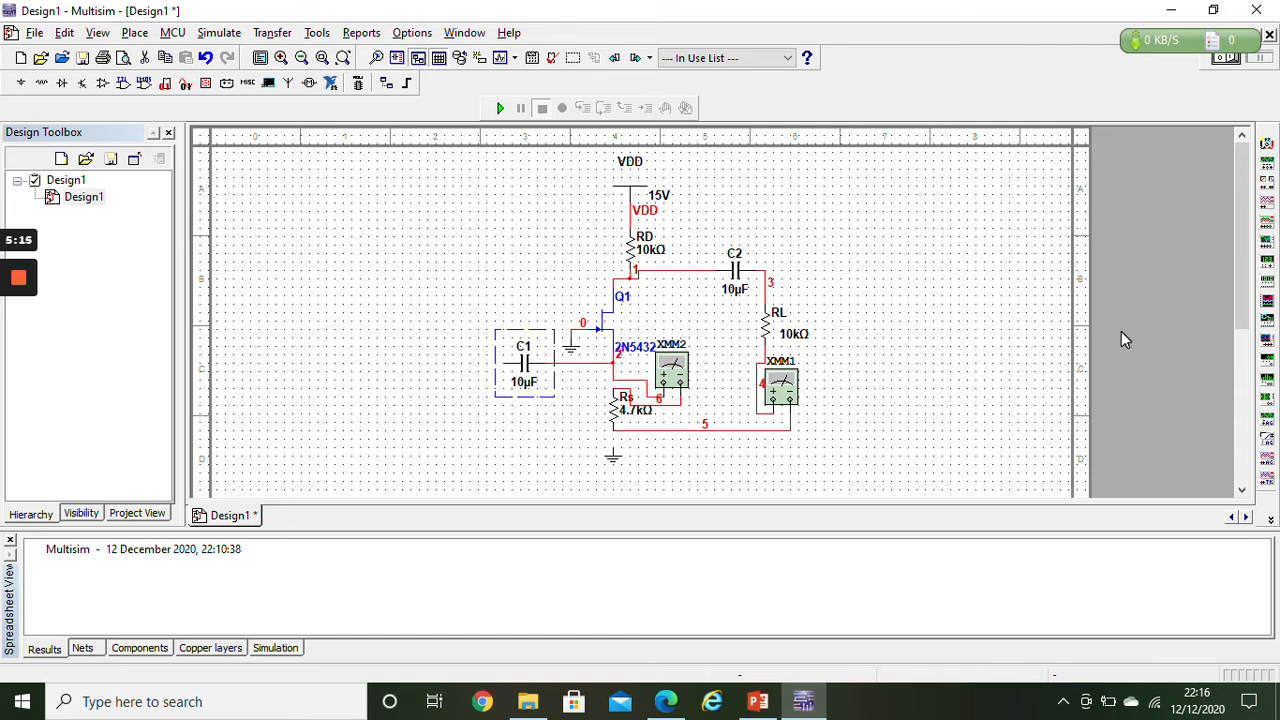
# Place a function generator to the left of the circuit and an oscilloscope to its right.
pyautogui.click(1267, 164)
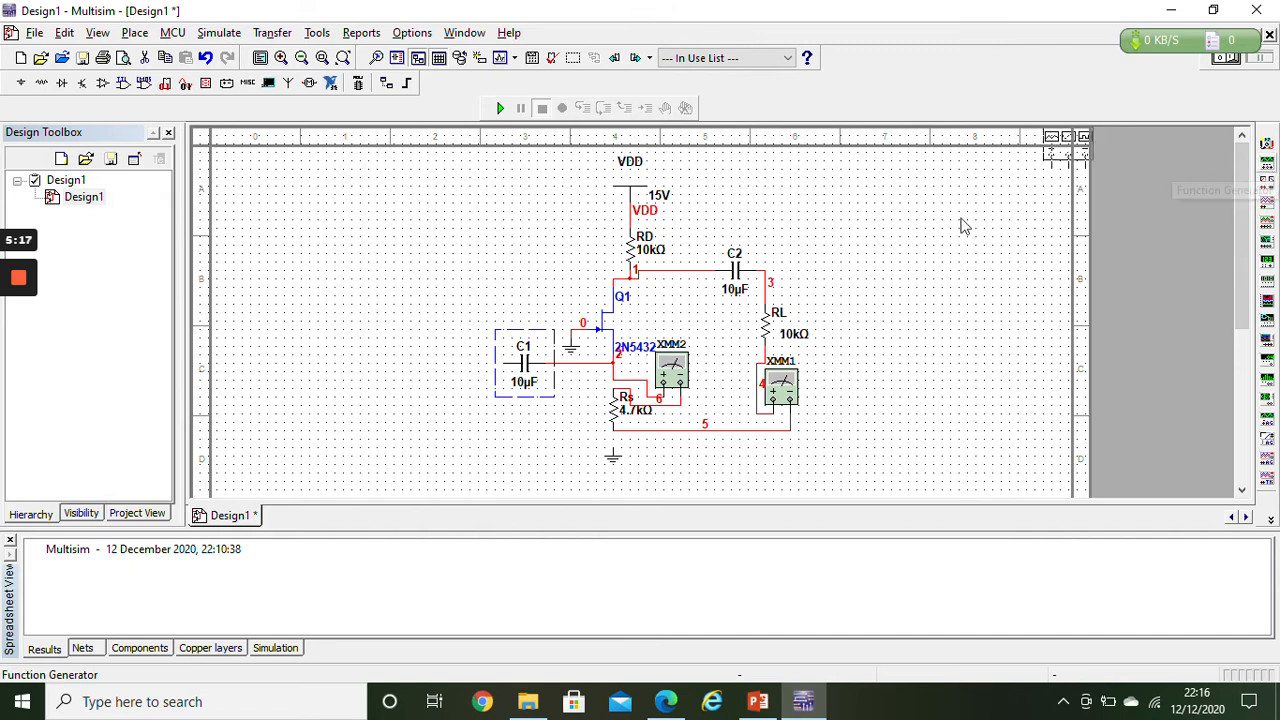
pyautogui.click(366, 294)
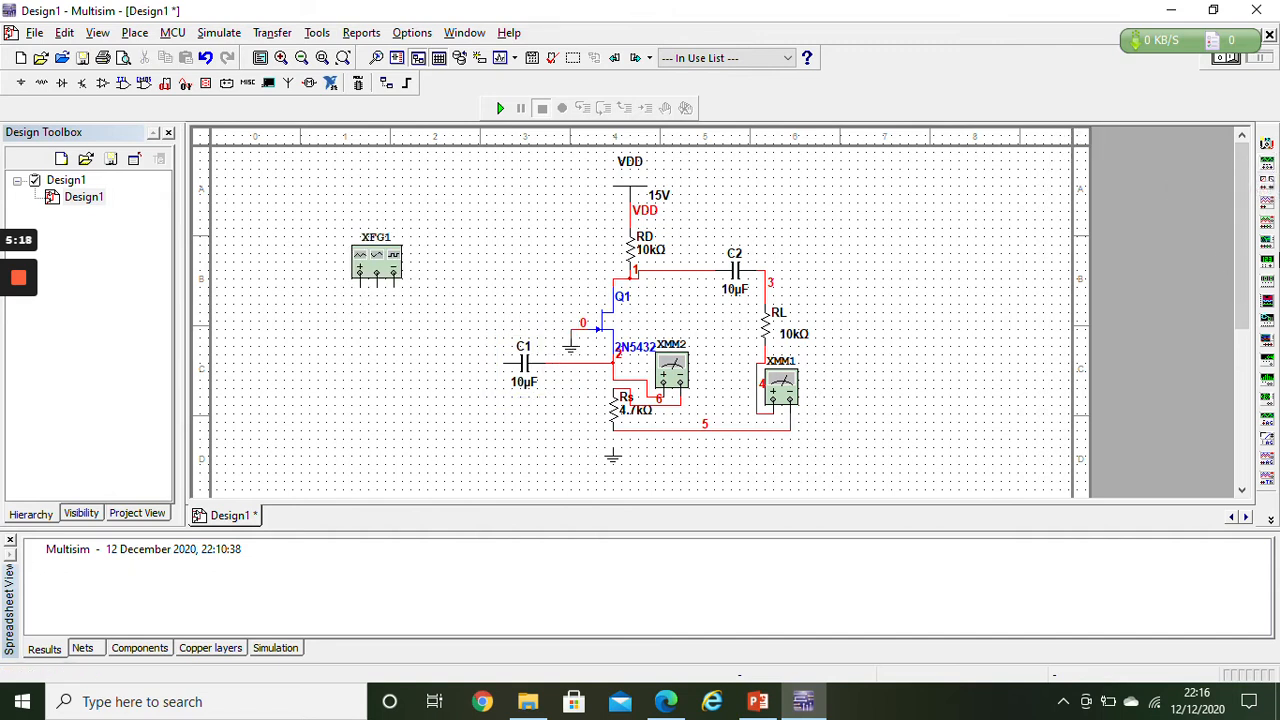
pyautogui.click(1267, 213)
pyautogui.press('Escape')
pyautogui.click(930, 352)
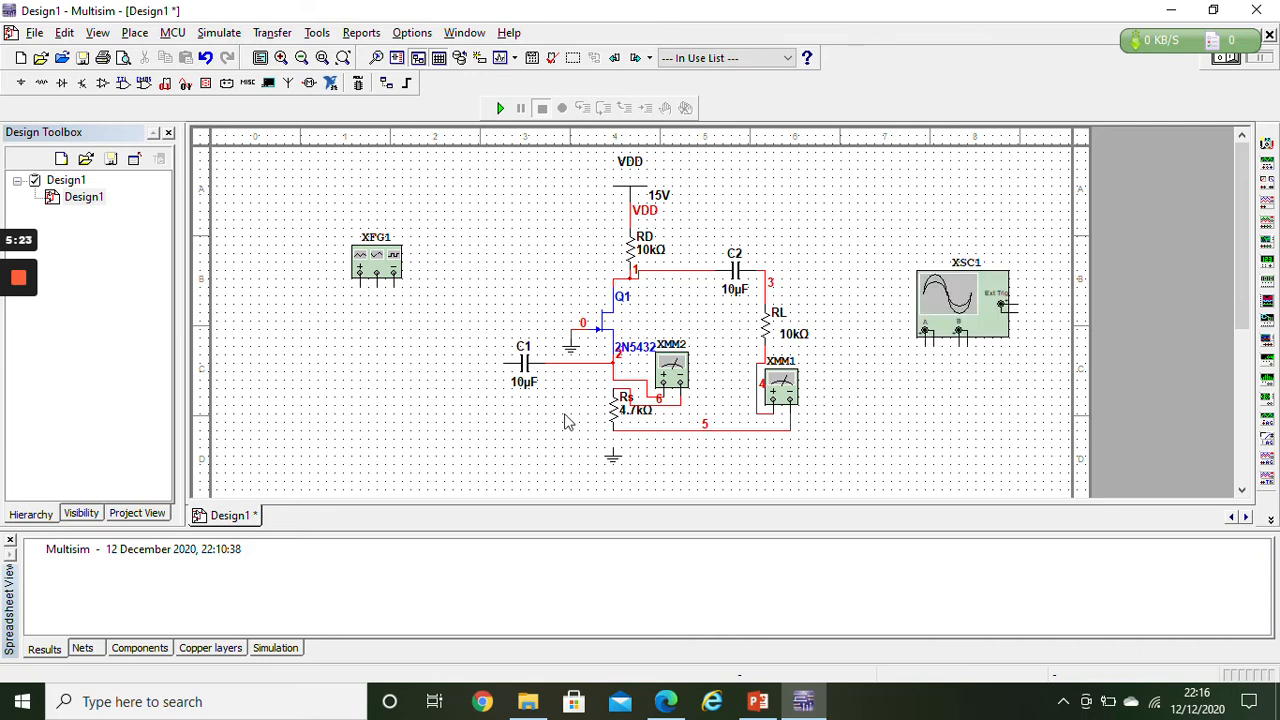
# Wire the function generator's positive terminal to C1's free end and its common terminal to ground, joining the lower end of Rs to that ground.
pyautogui.click(506, 363)
pyautogui.click(360, 275)
pyautogui.click(377, 278)
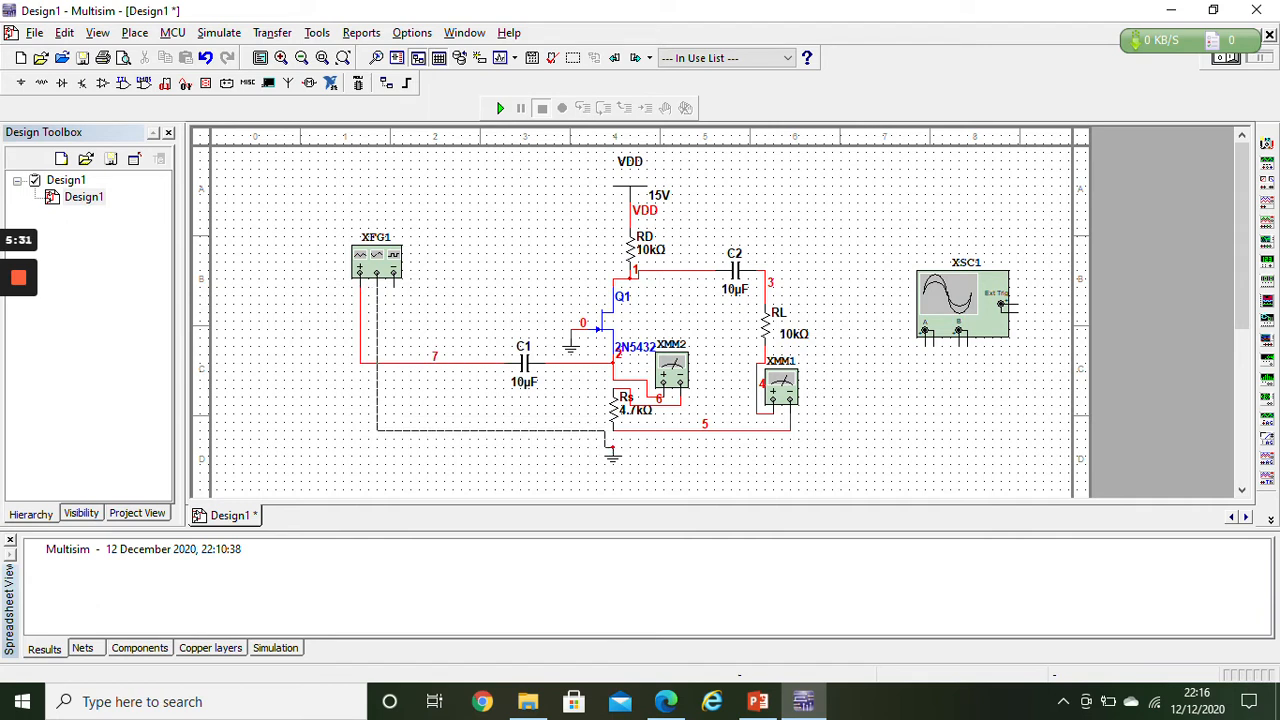
pyautogui.press('Escape')
pyautogui.scroll(-2, 613, 448)
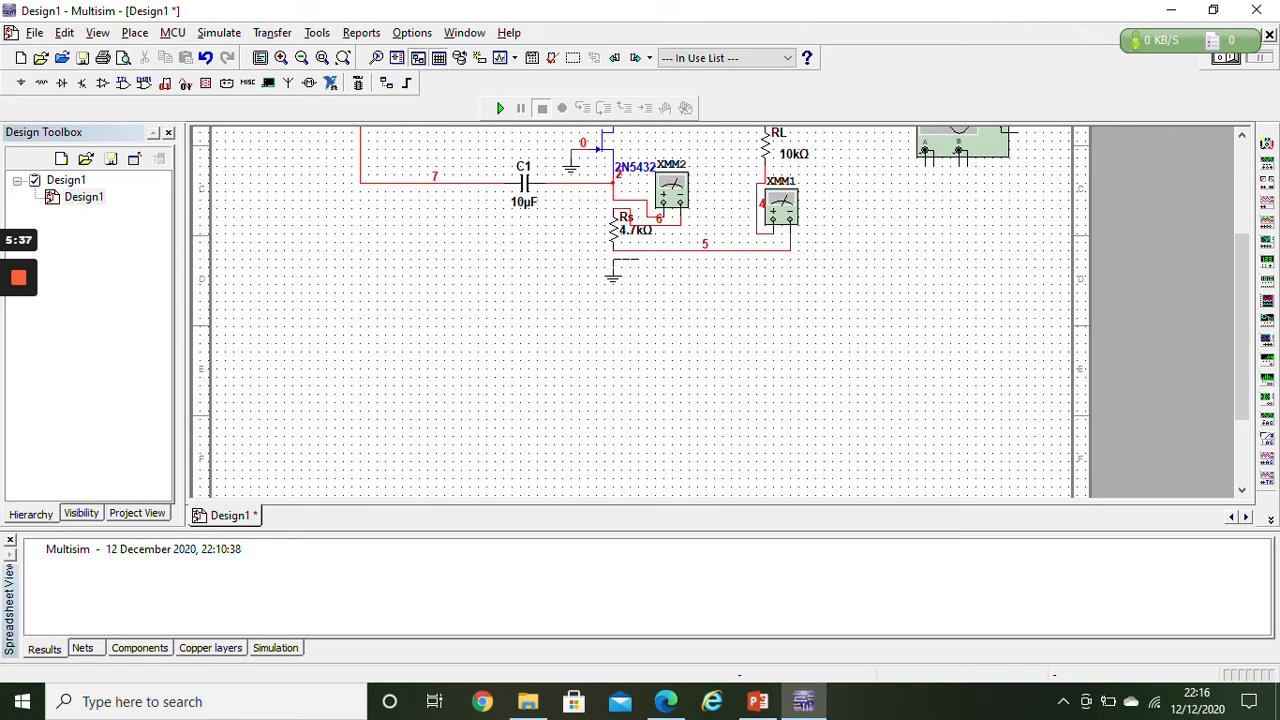
pyautogui.moveTo(1240, 285); pyautogui.dragTo(1238, 194)
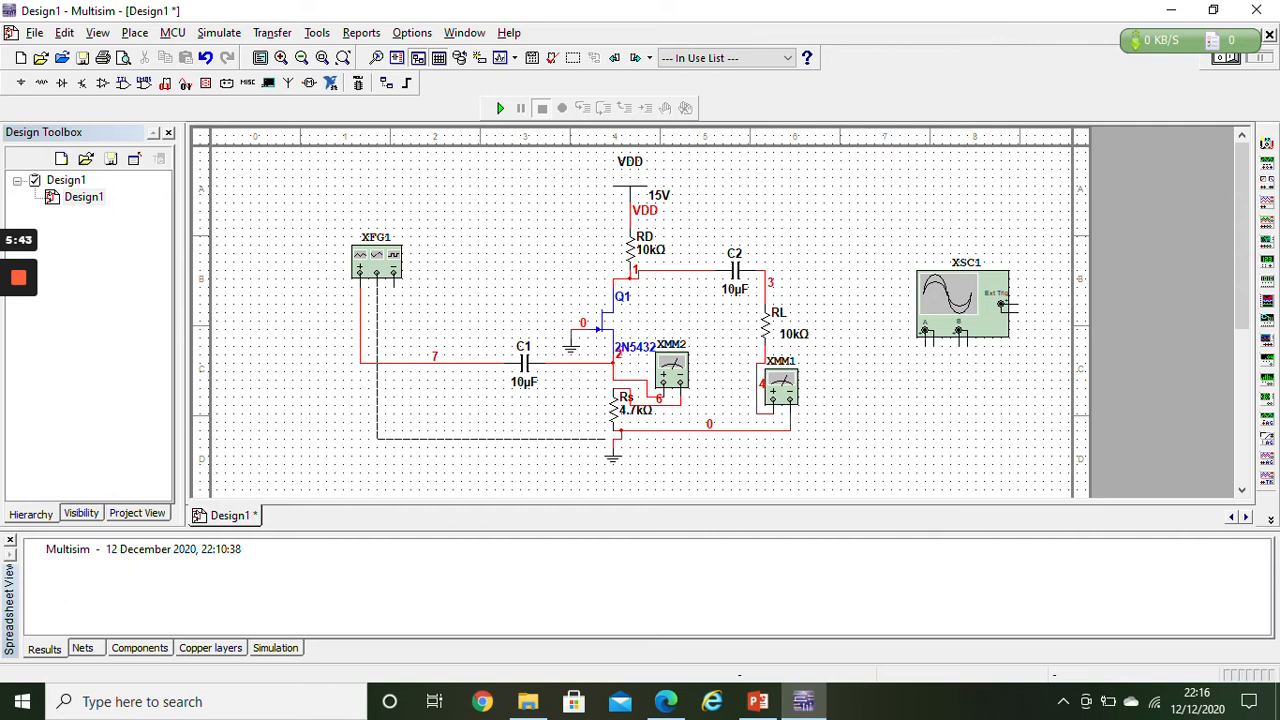
pyautogui.click(617, 438)
# Set function generator XFG1 to a 1000 Hz frequency and a 5 mVp amplitude.
pyautogui.doubleClick(371, 270)
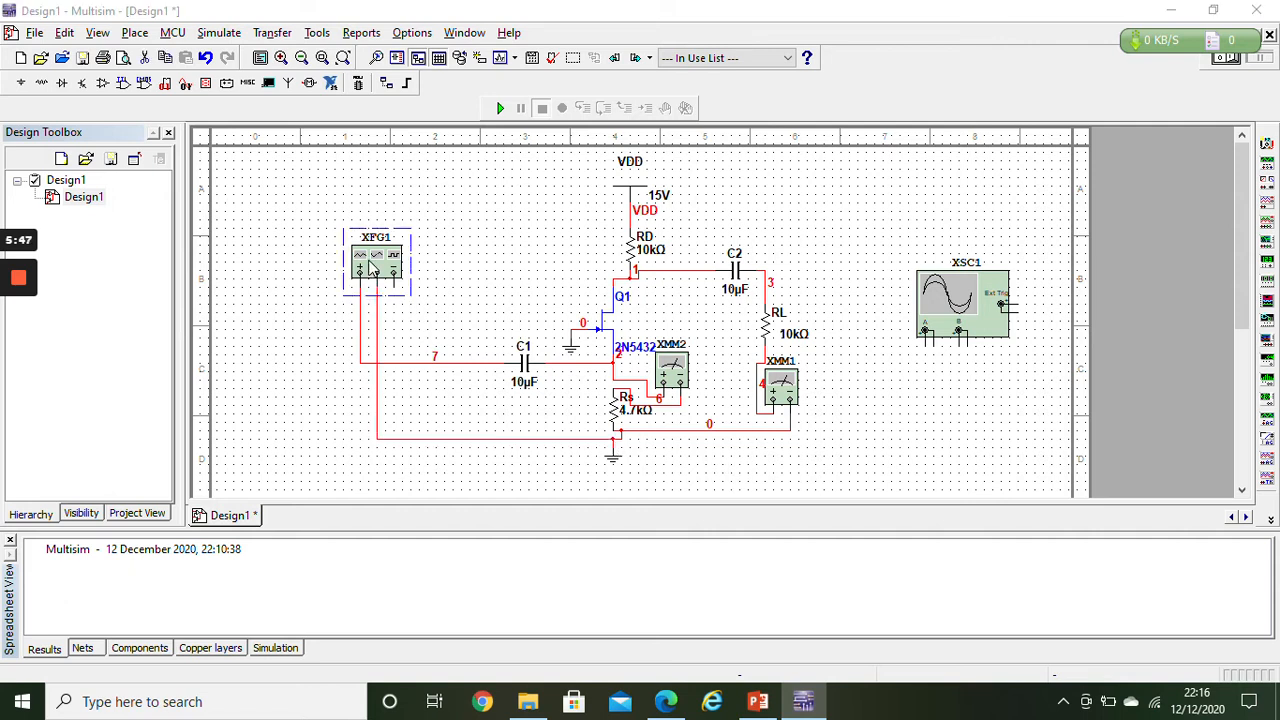
pyautogui.click(645, 315)
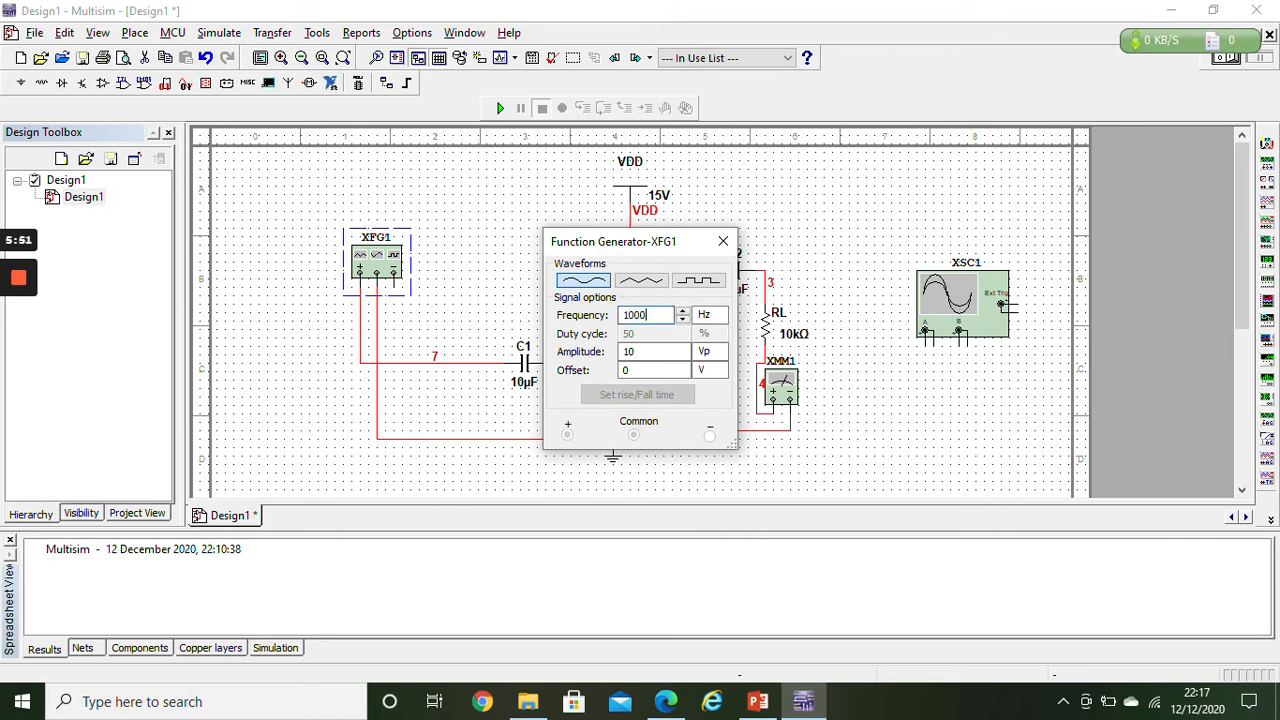
pyautogui.click(707, 351)
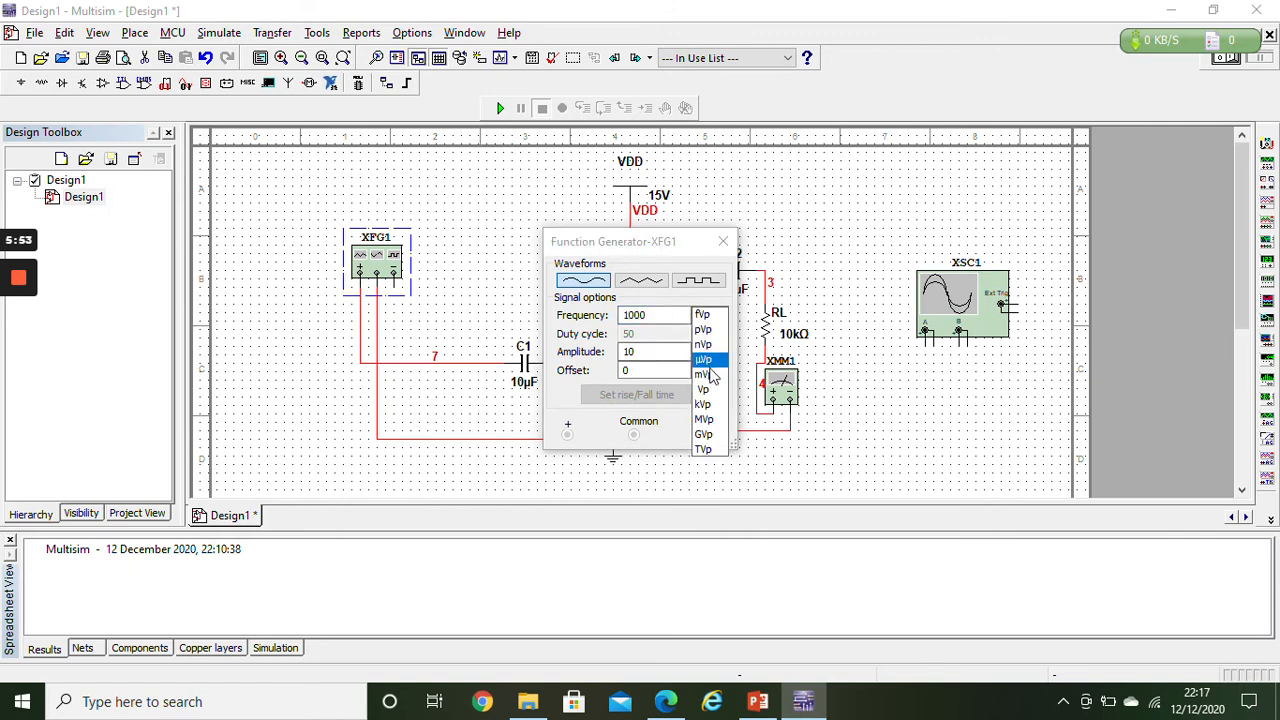
pyautogui.click(705, 374)
pyautogui.press('BackSpace')
pyautogui.moveTo(640, 246); pyautogui.dragTo(270, 186)
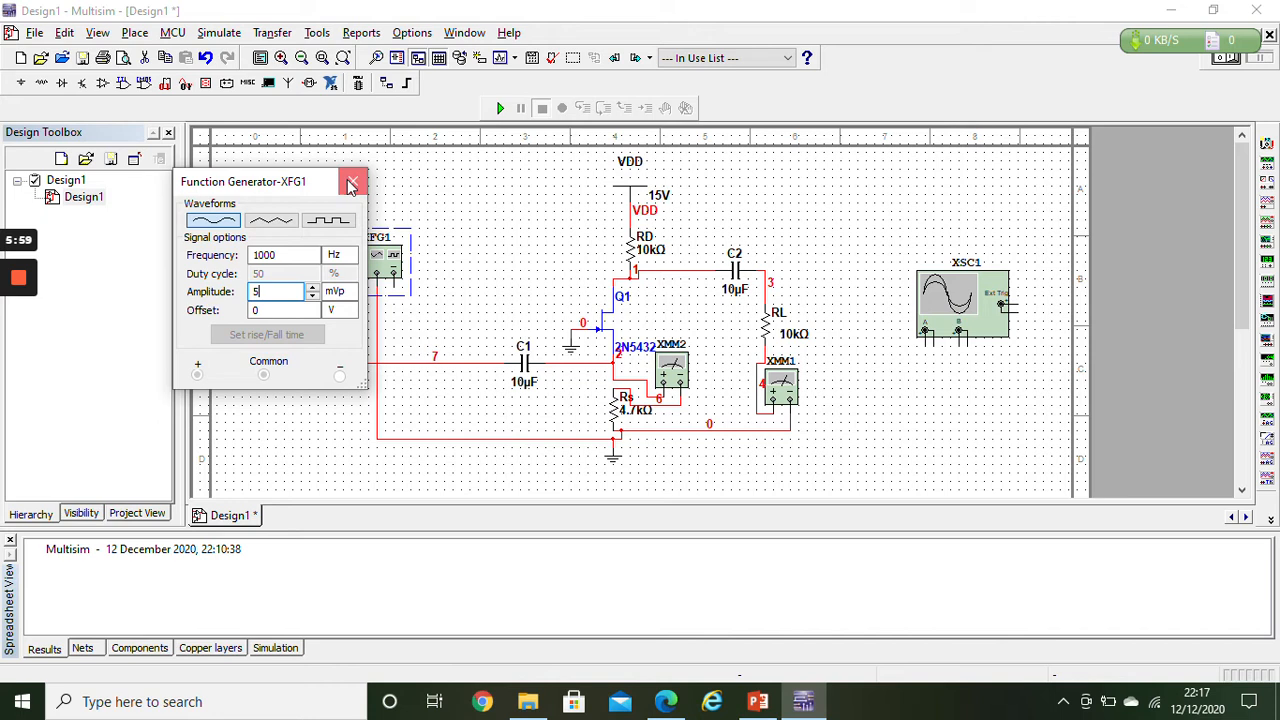
pyautogui.click(352, 184)
# Move oscilloscope XSC1 slightly up and wire its channel A between the C2–RL output node and ground.
pyautogui.moveTo(980, 306); pyautogui.dragTo(966, 260)
pyautogui.click(916, 289)
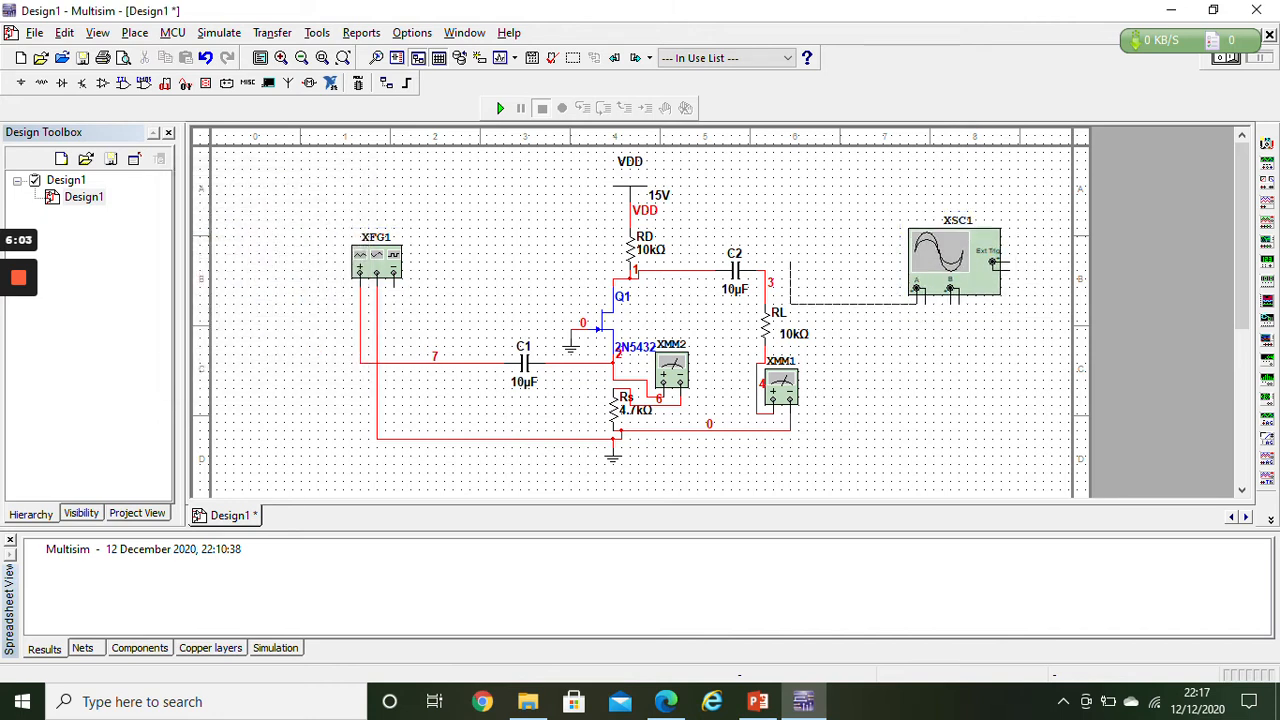
pyautogui.click(772, 303)
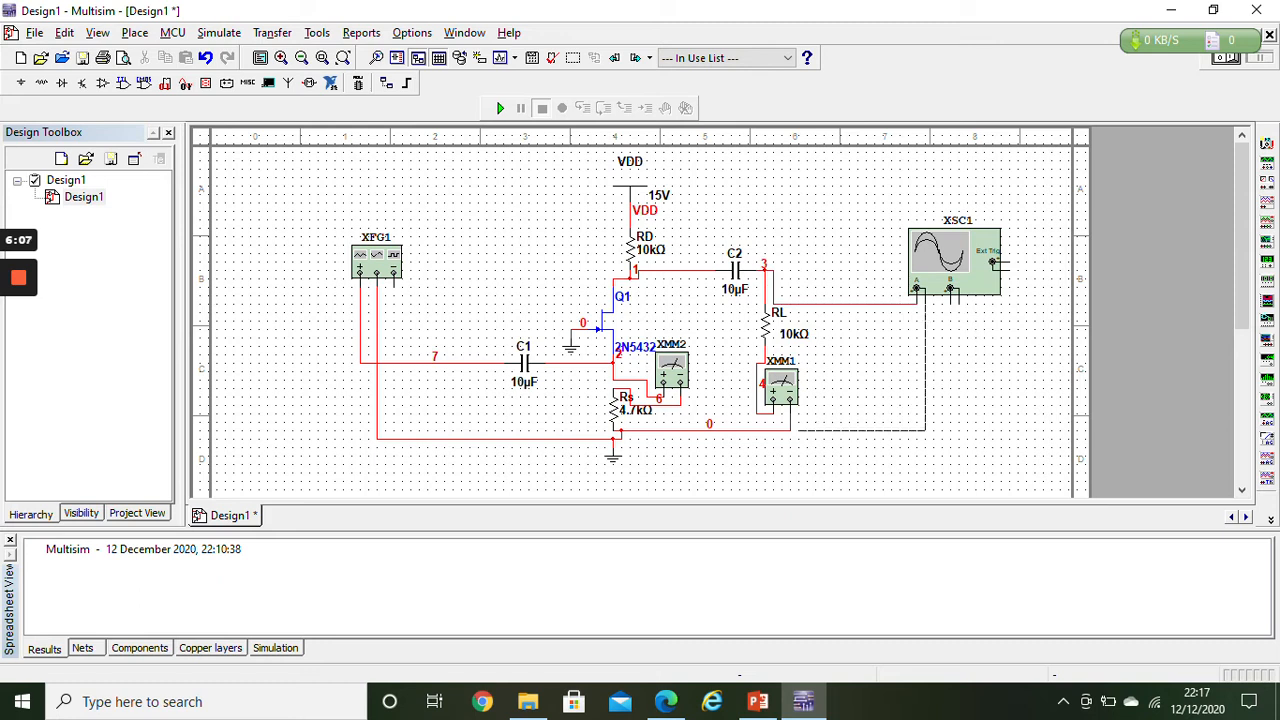
pyautogui.click(619, 437)
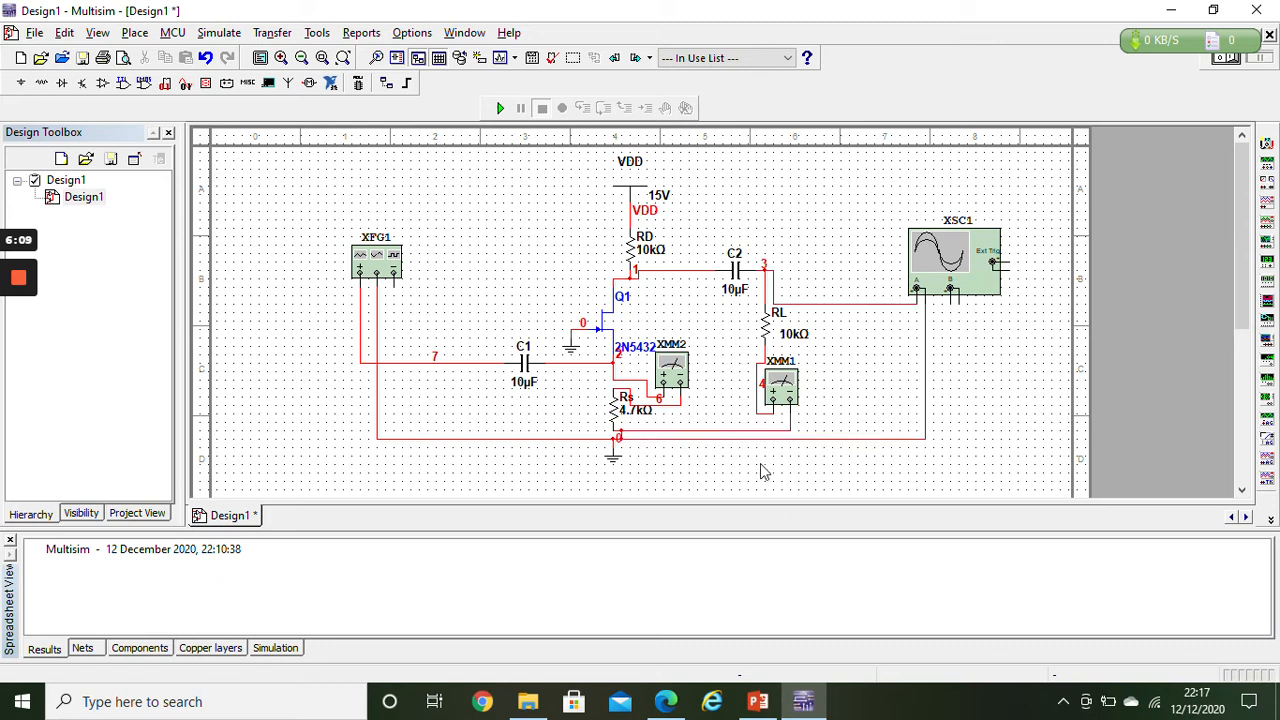
# Run the simulation and open the display of oscilloscope XSC1, placing it over the right part of the schematic.
pyautogui.doubleClick(934, 268)
pyautogui.click(883, 144)
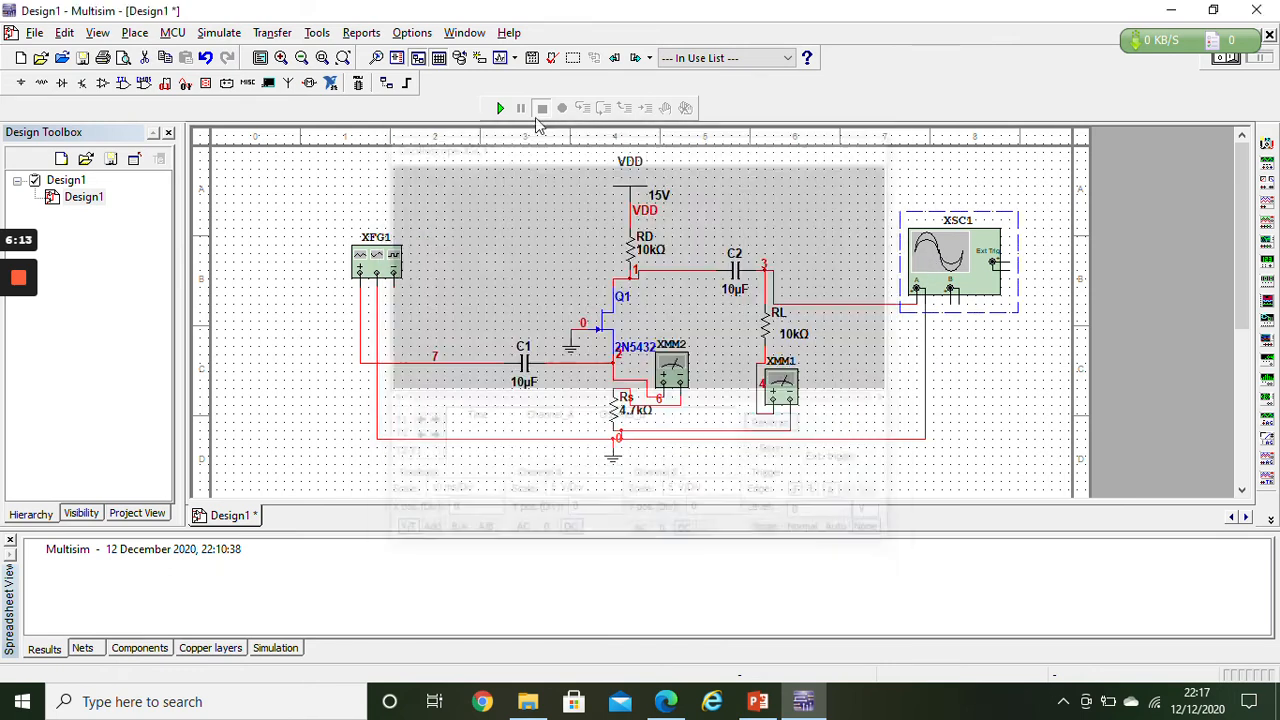
pyautogui.click(500, 108)
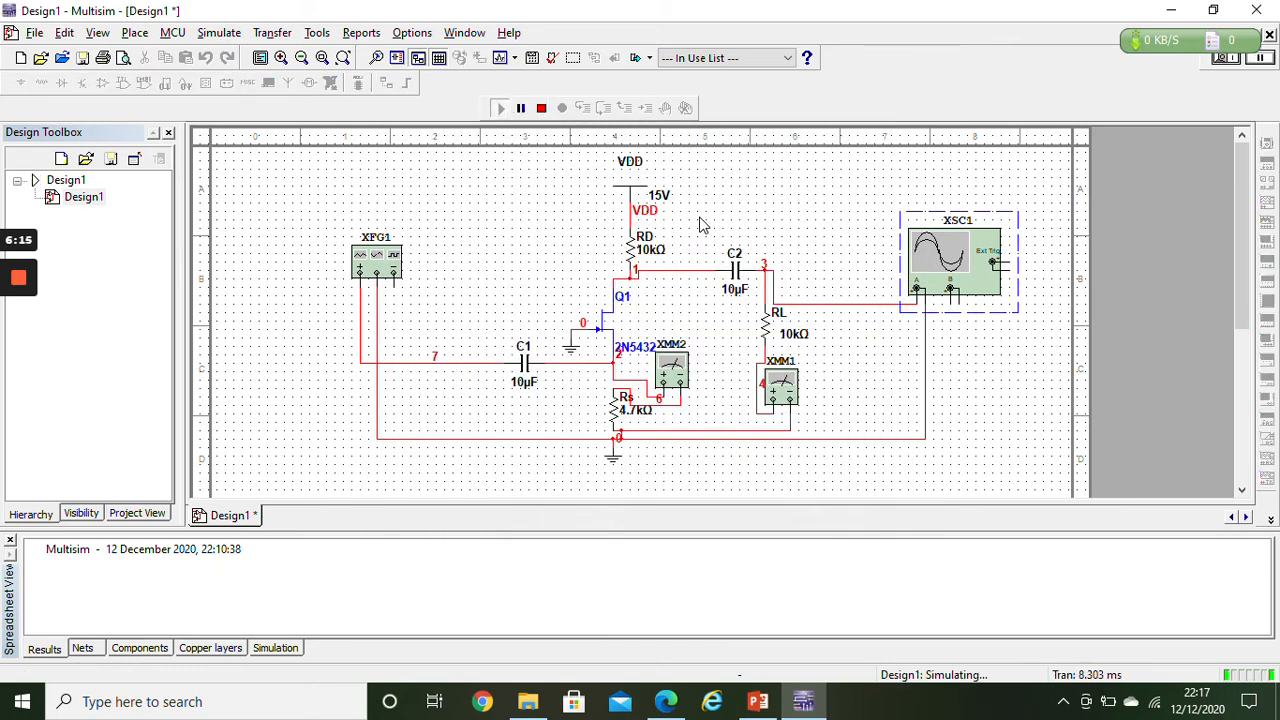
pyautogui.doubleClick(946, 254)
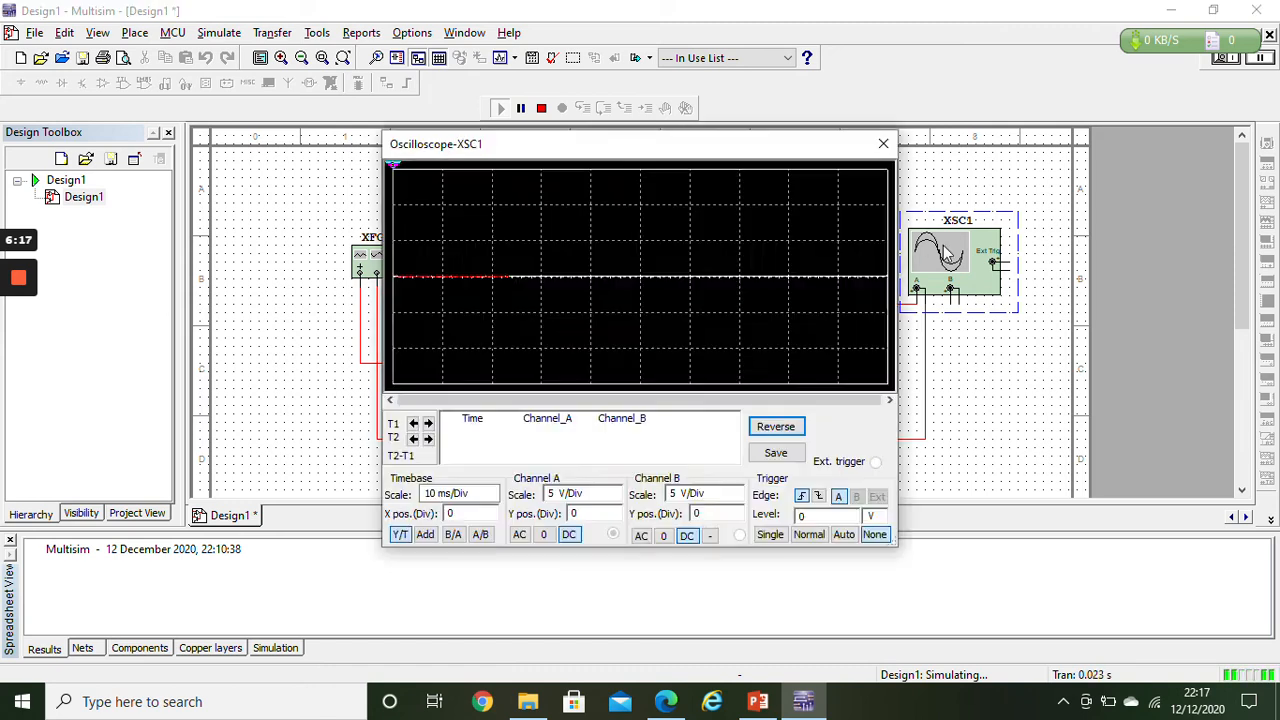
pyautogui.moveTo(670, 146); pyautogui.dragTo(912, 129)
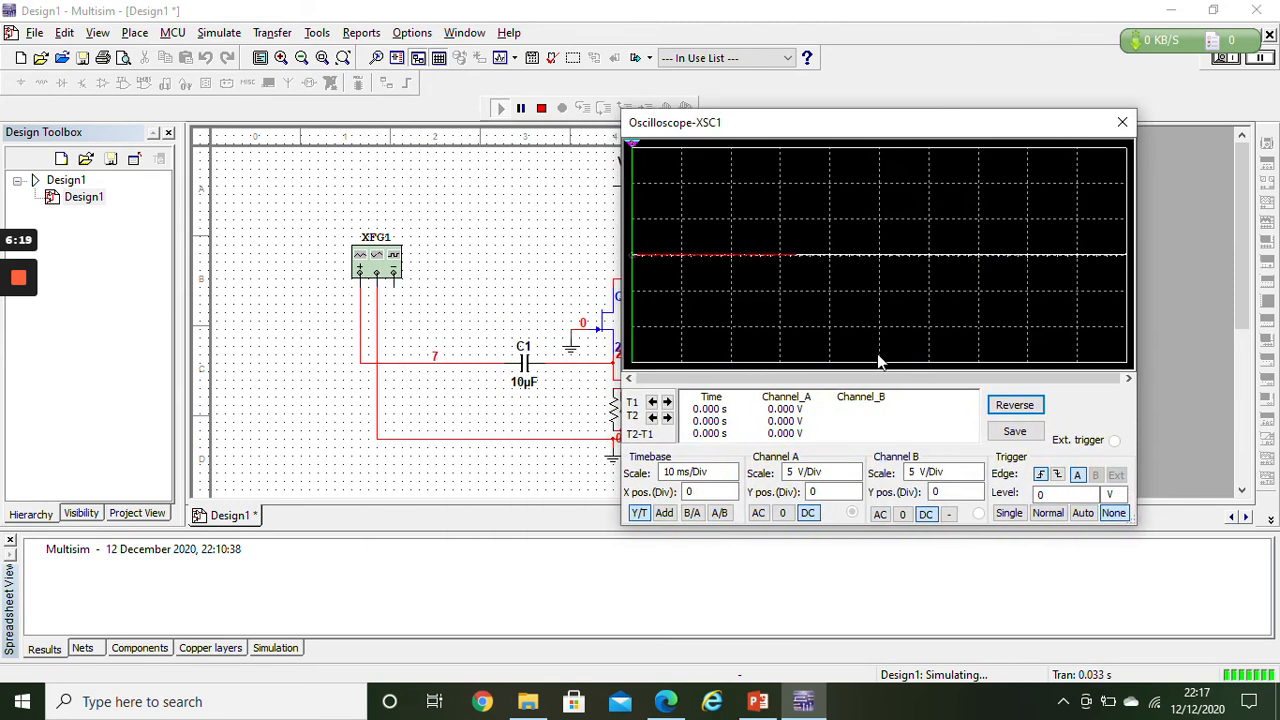
# Set the oscilloscope's Channel A scale to 2 mV/Div.
pyautogui.click(820, 472)
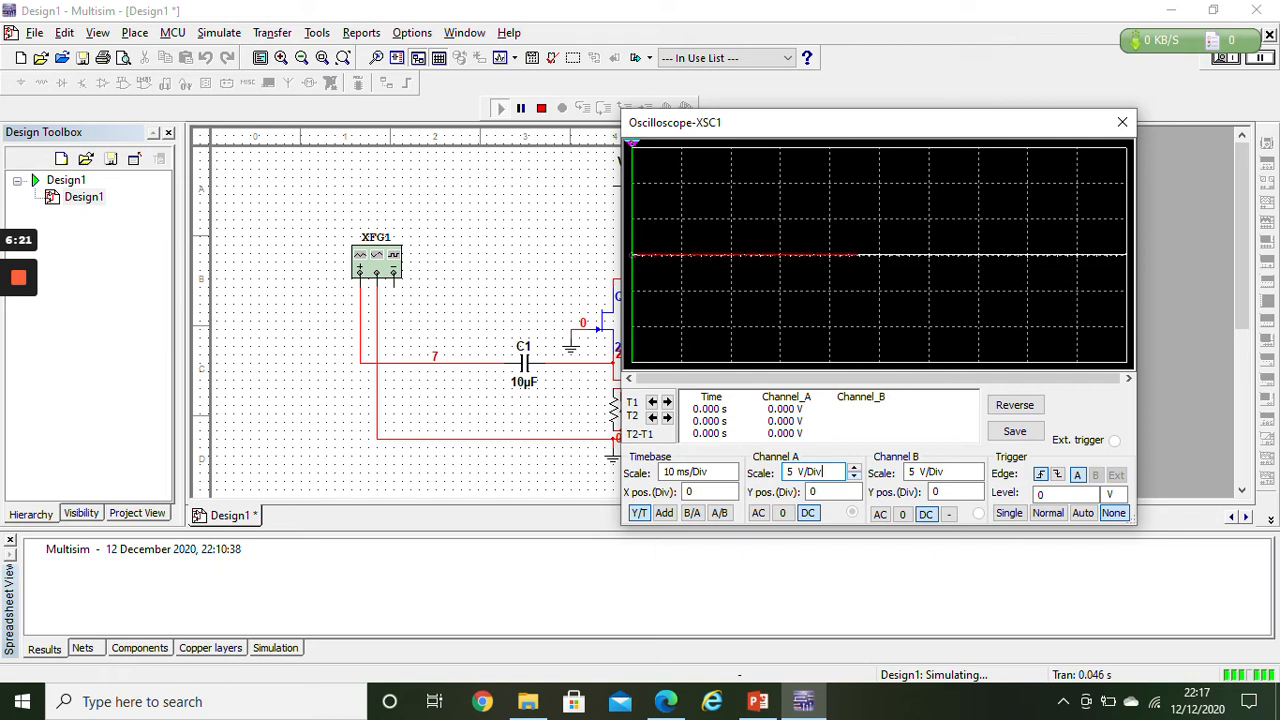
pyautogui.press('Down')
pyautogui.press('Down')
pyautogui.press('Down')
pyautogui.press('Down')
pyautogui.press('Down')
pyautogui.press('Down')
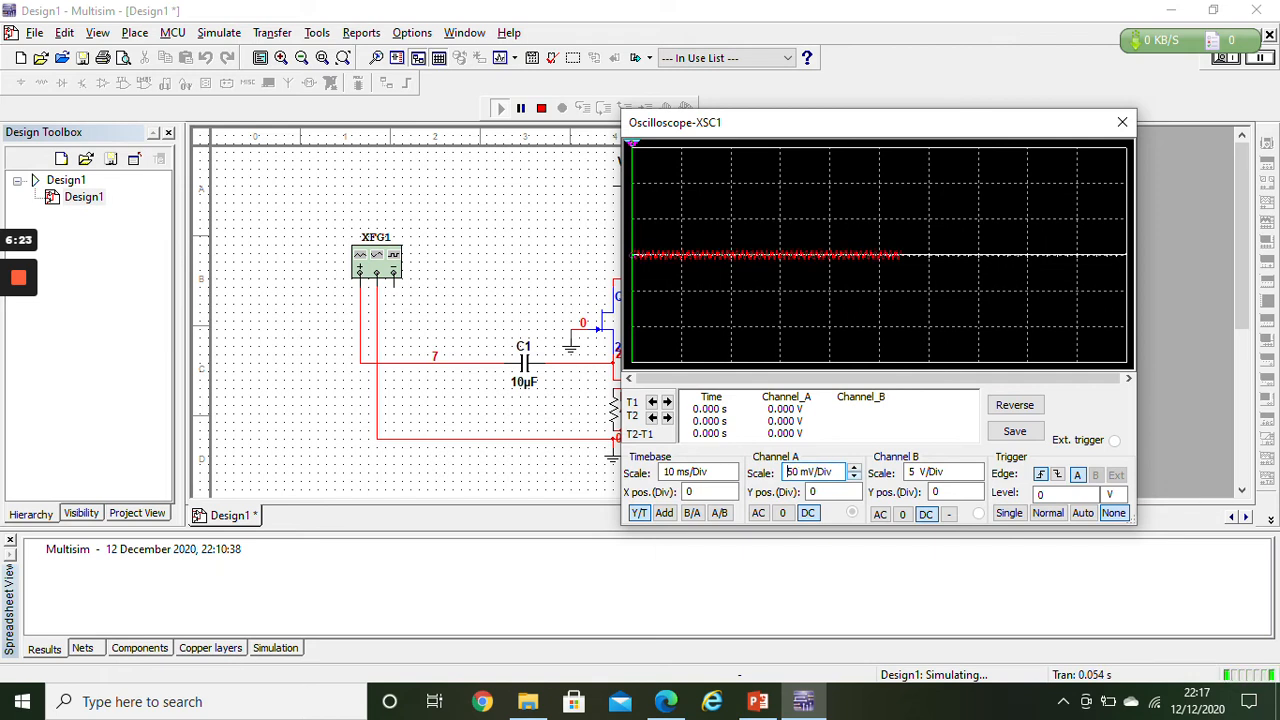
pyautogui.press('Down')
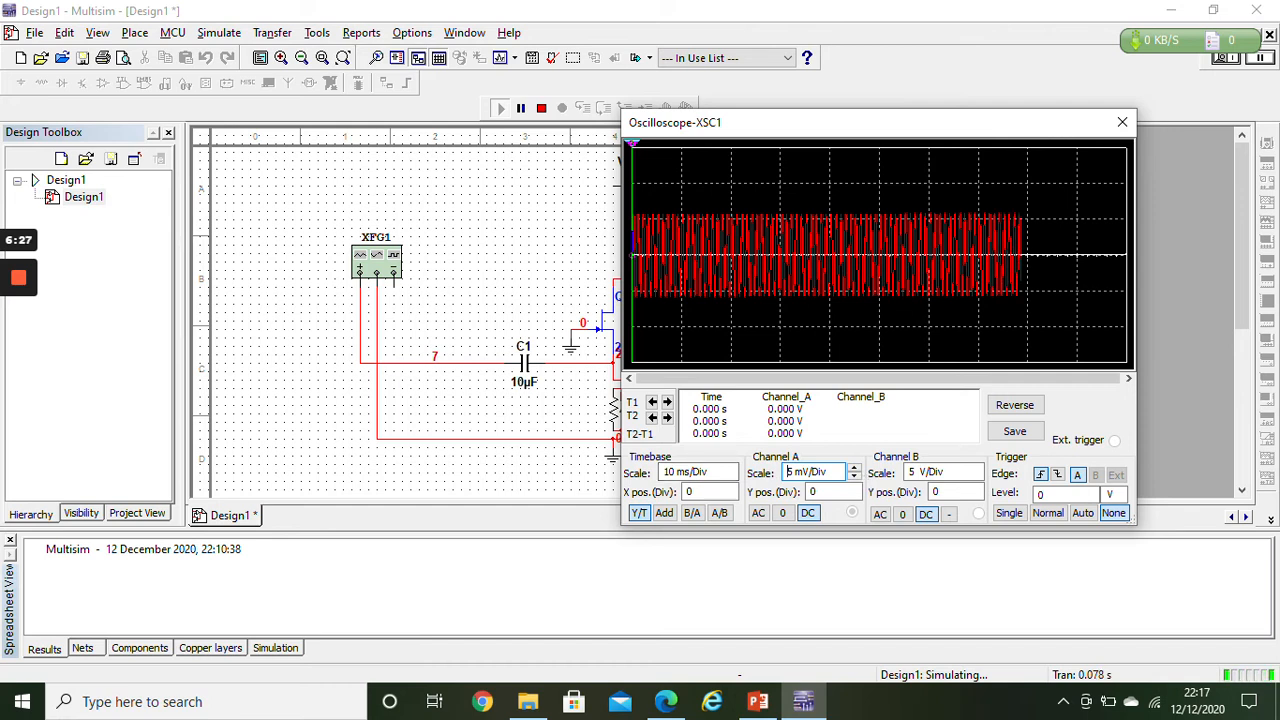
pyautogui.press('Down')
# Set the oscilloscope's timebase to 2 ms/Div and close its display.
pyautogui.click(700, 472)
pyautogui.press('Down')
pyautogui.press('Down')
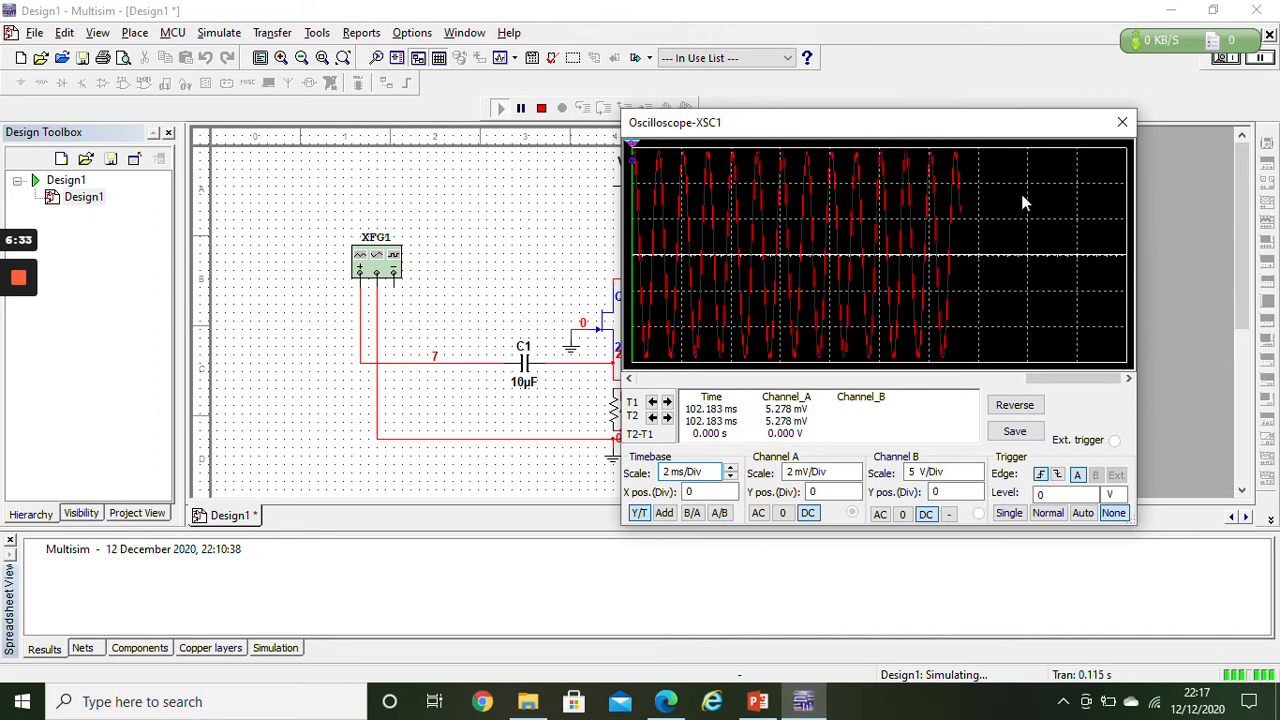
pyautogui.click(1122, 122)
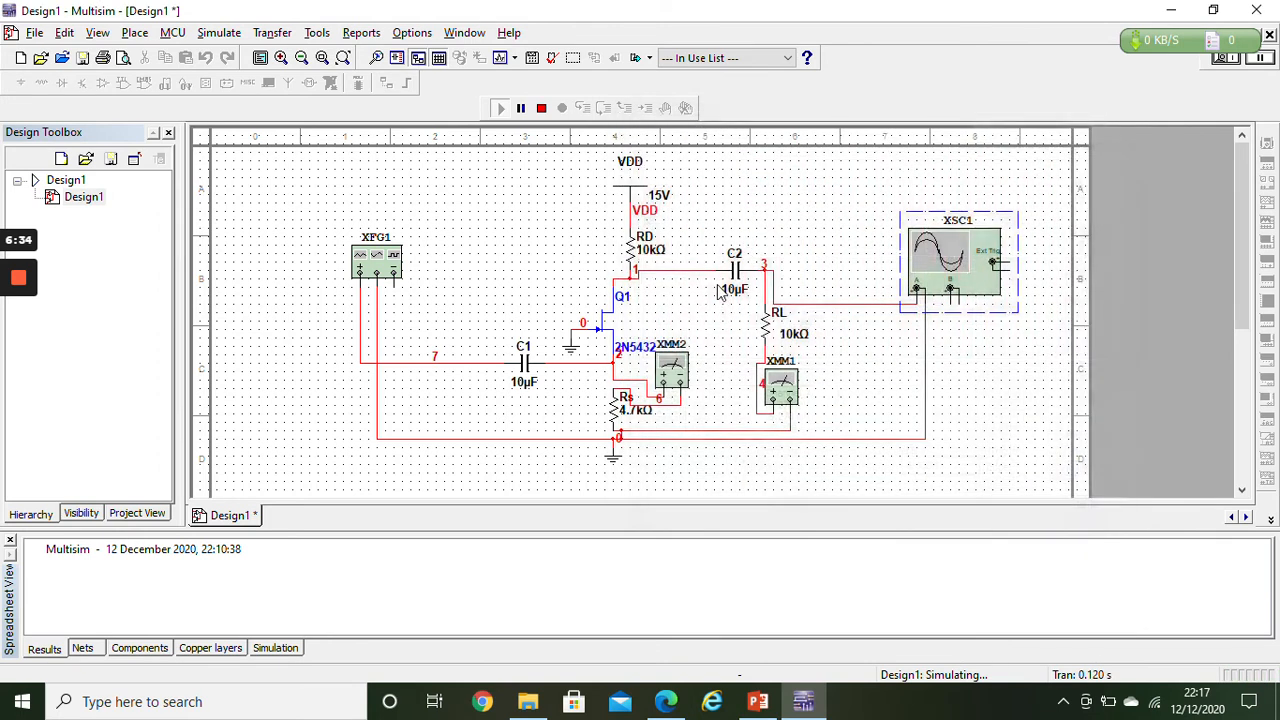
# Open the readouts of multimeters XMM1 and XMM2 and arrange them side by side above the circuit to read both AC currents.
pyautogui.doubleClick(786, 388)
pyautogui.moveTo(690, 280); pyautogui.dragTo(863, 95)
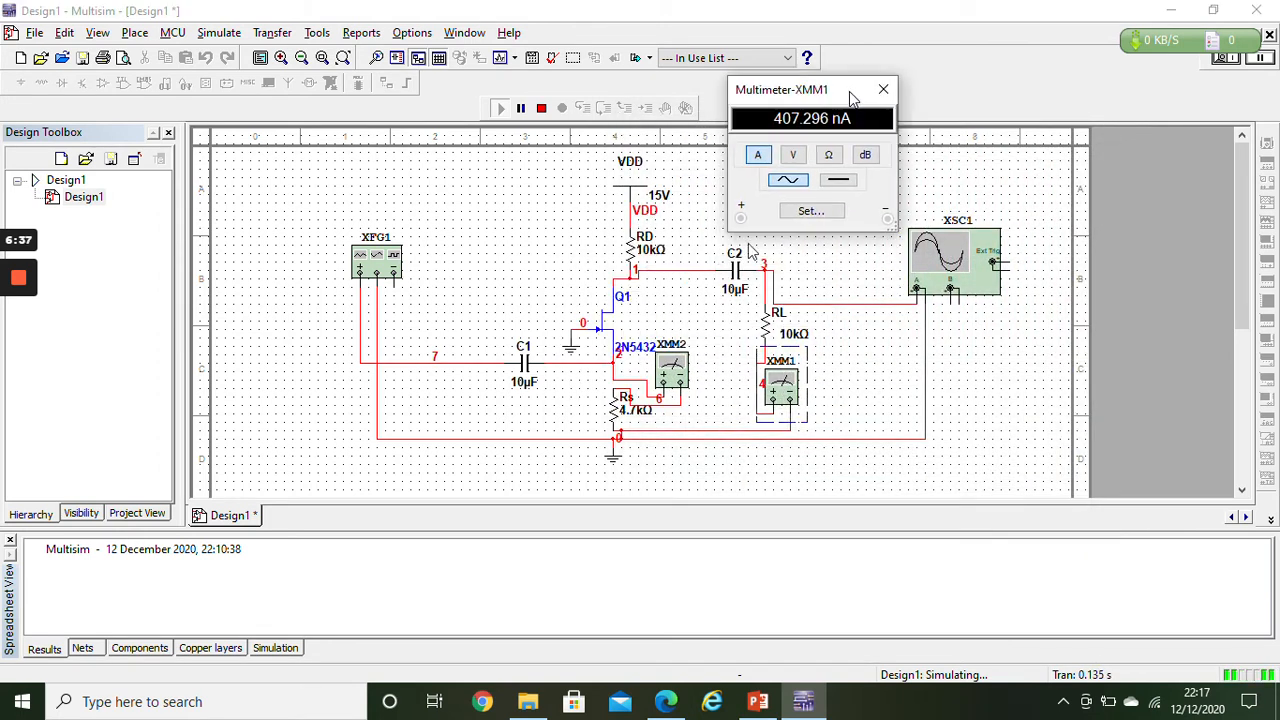
pyautogui.doubleClick(670, 370)
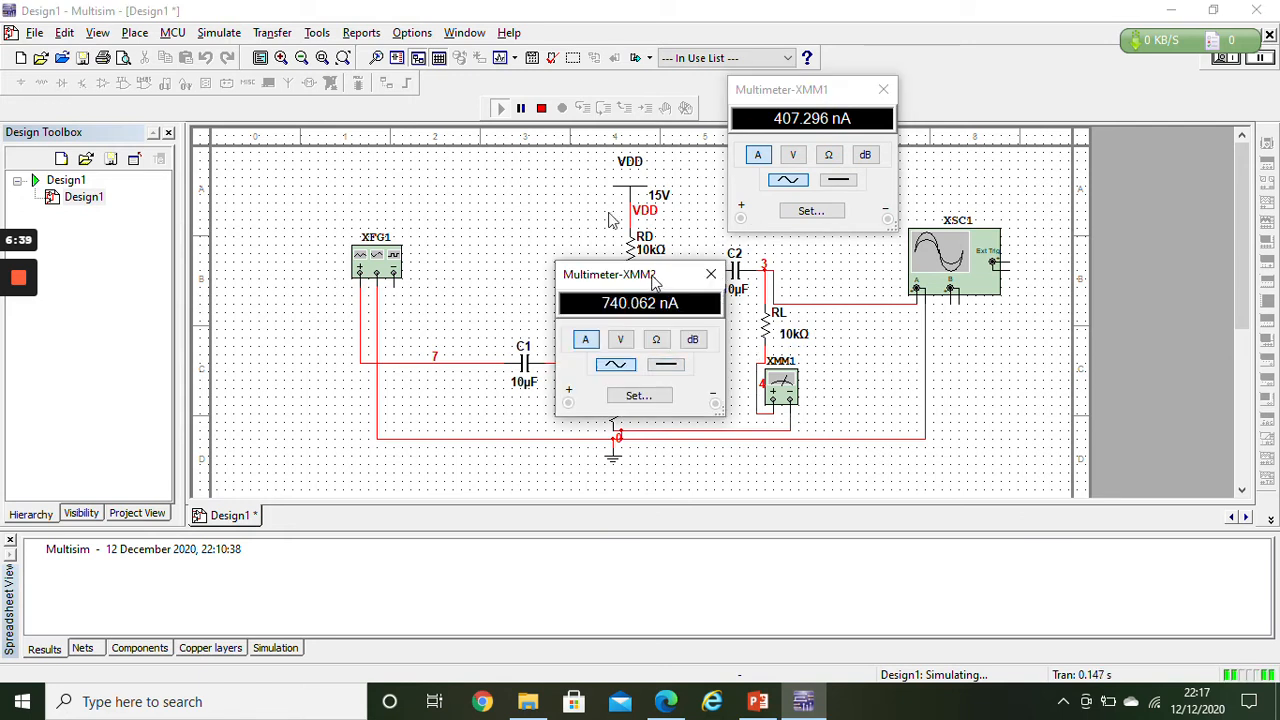
pyautogui.moveTo(656, 281); pyautogui.dragTo(547, 90)
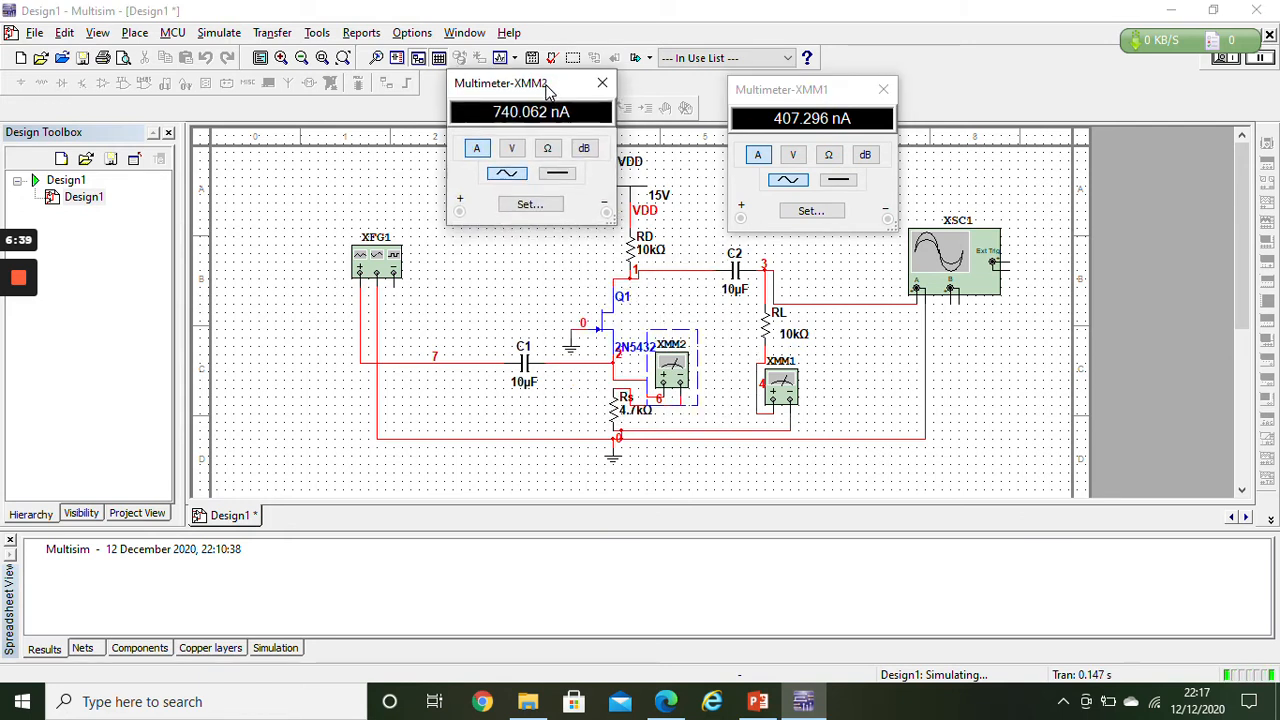
# Wire oscilloscope channel B's positive terminal to the function generator's positive input node and its negative terminal to the ground wire.
pyautogui.click(950, 291)
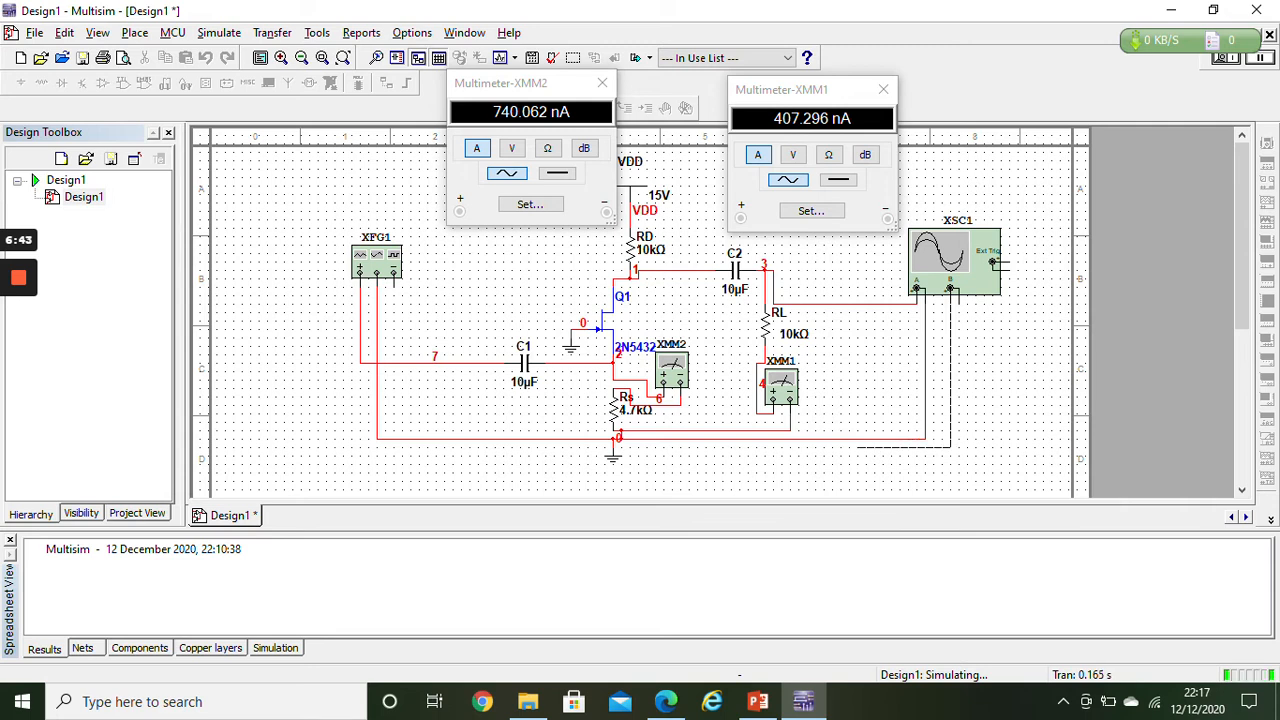
pyautogui.scroll(-5, 858, 447)
pyautogui.press('Escape')
pyautogui.scroll(5, 1242, 350)
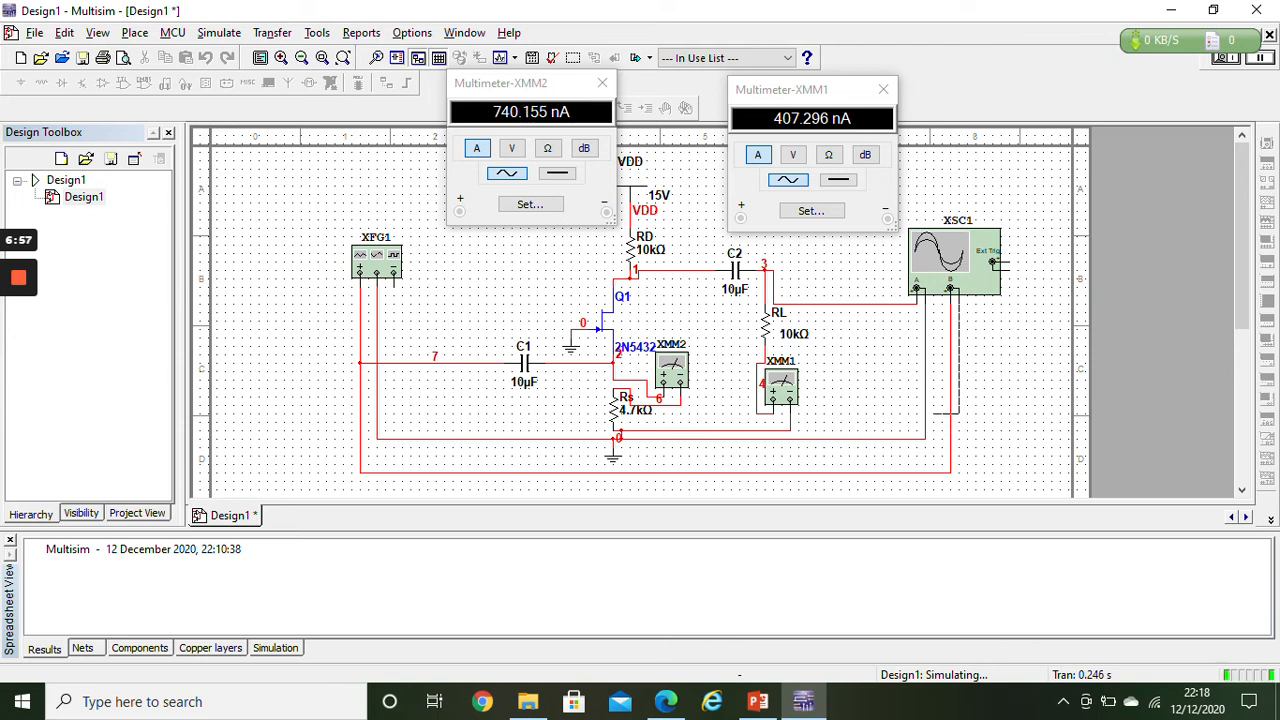
pyautogui.click(926, 412)
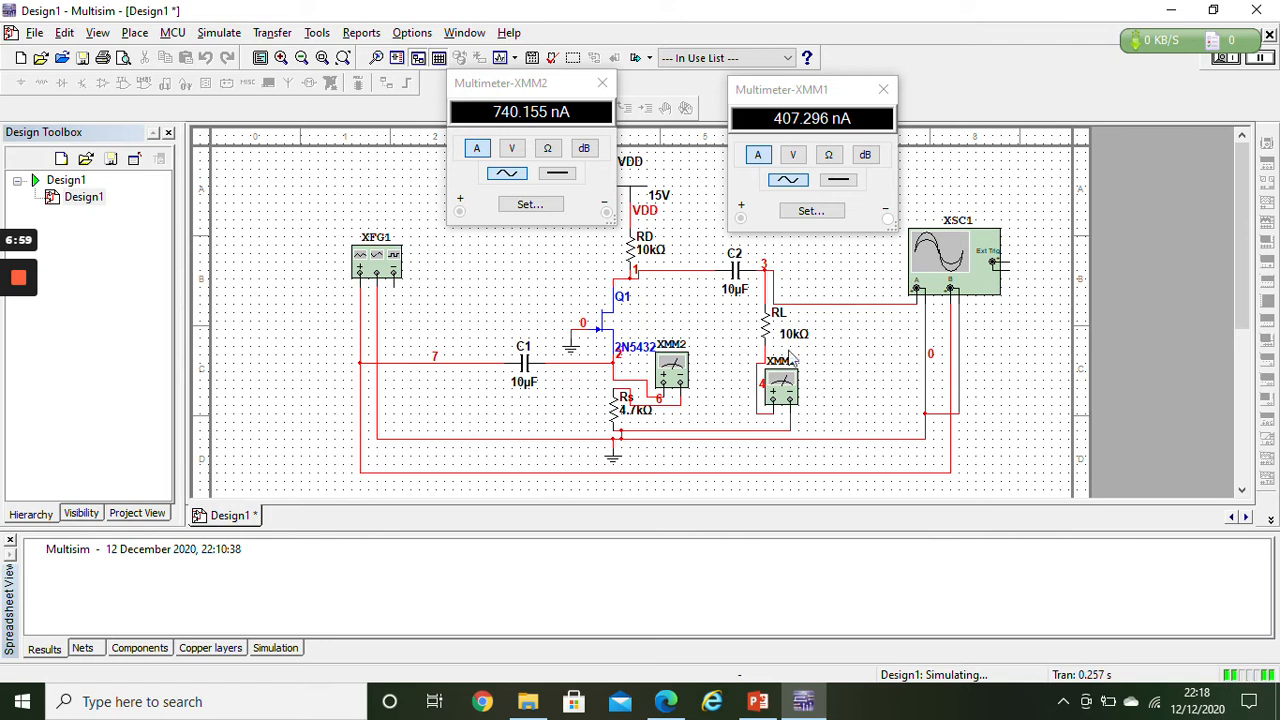
# Reopen oscilloscope XSC1's display with the XMM2 readout moved aside, and set the Channel B scale to 2 mV/Div.
pyautogui.moveTo(542, 86); pyautogui.dragTo(366, 89)
pyautogui.doubleClick(960, 278)
pyautogui.moveTo(719, 128); pyautogui.dragTo(817, 126)
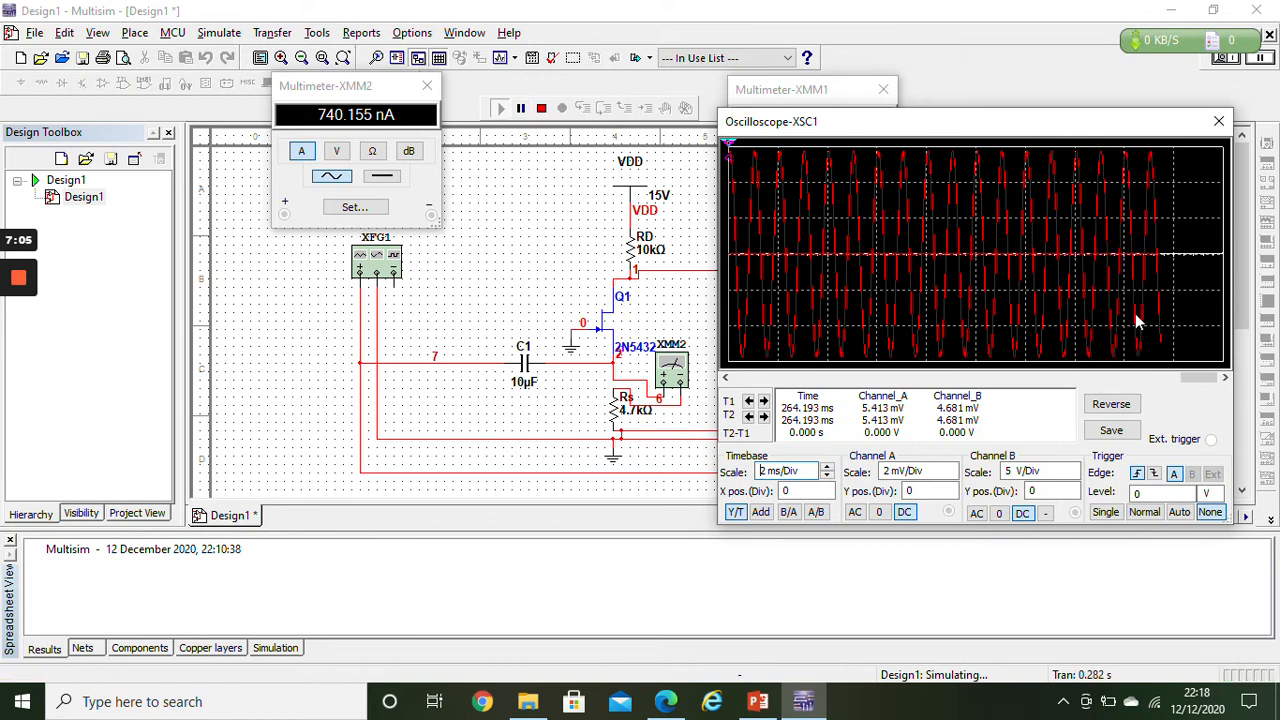
pyautogui.click(1025, 471)
pyautogui.press('Down')
pyautogui.press('Down')
pyautogui.press('Down')
pyautogui.press('Down')
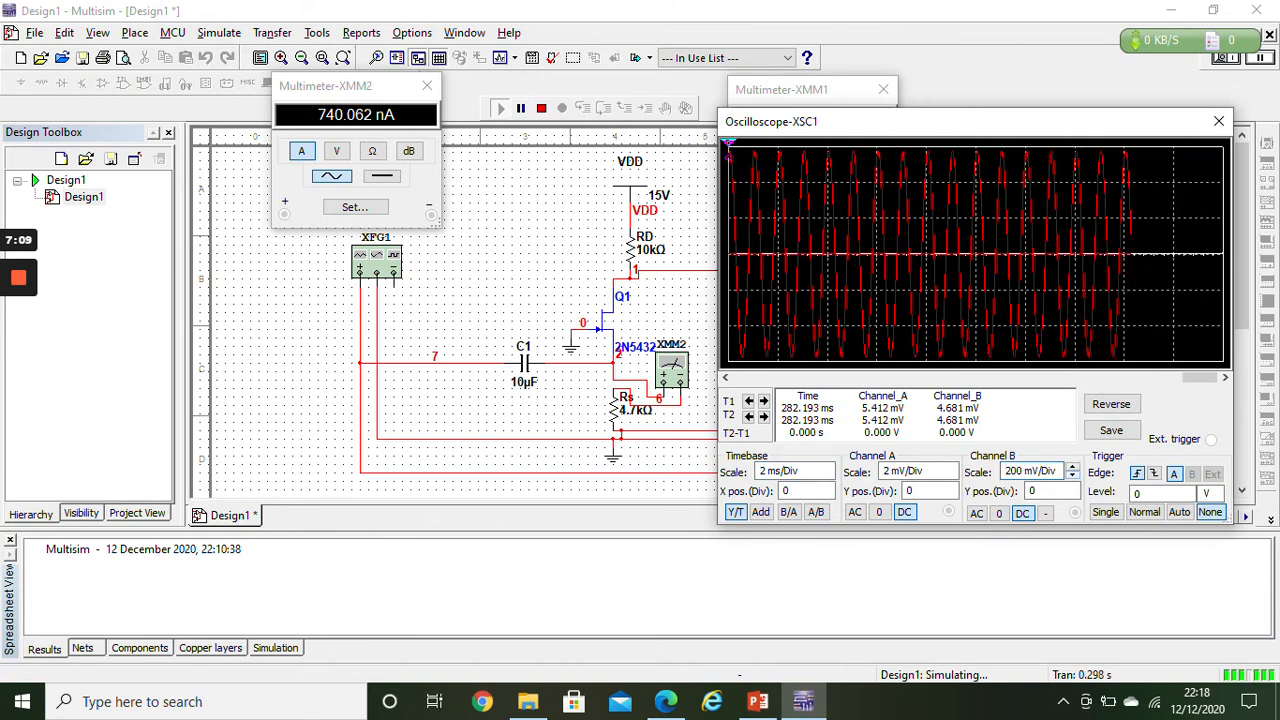
pyautogui.press('Down')
pyautogui.press('Down')
pyautogui.press('Down')
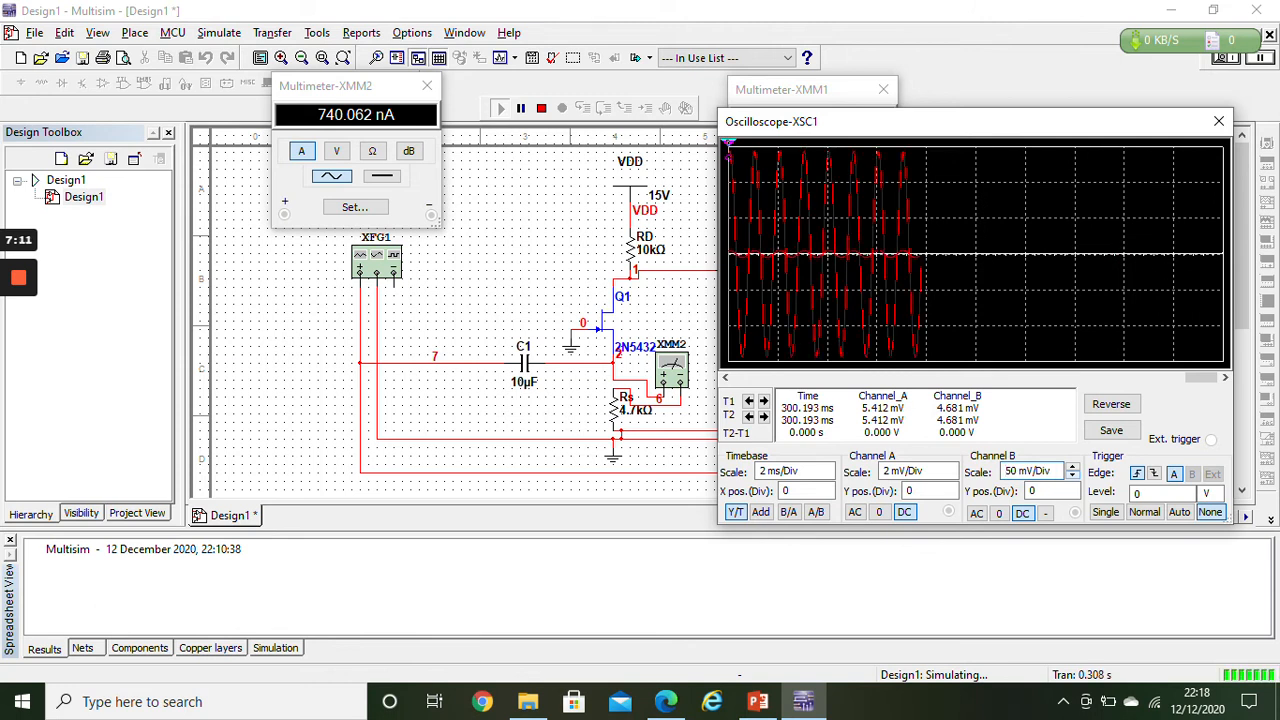
pyautogui.press('Down')
pyautogui.press('Down')
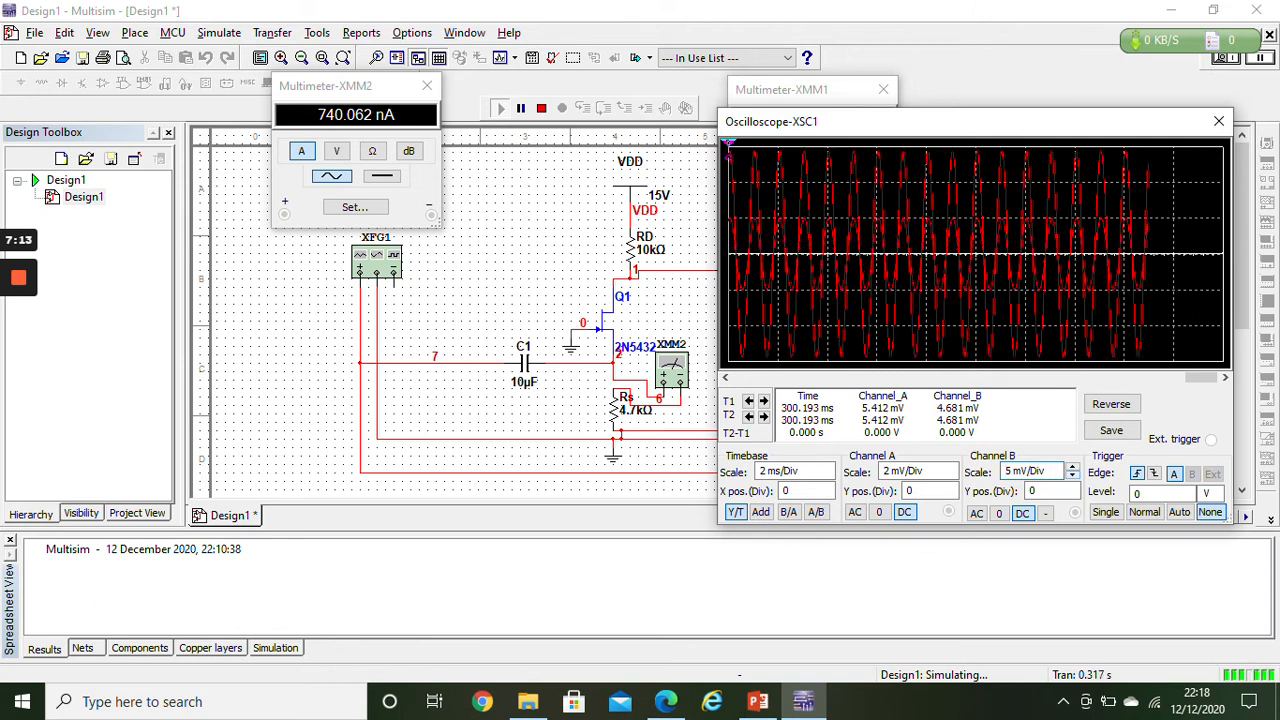
pyautogui.press('Down')
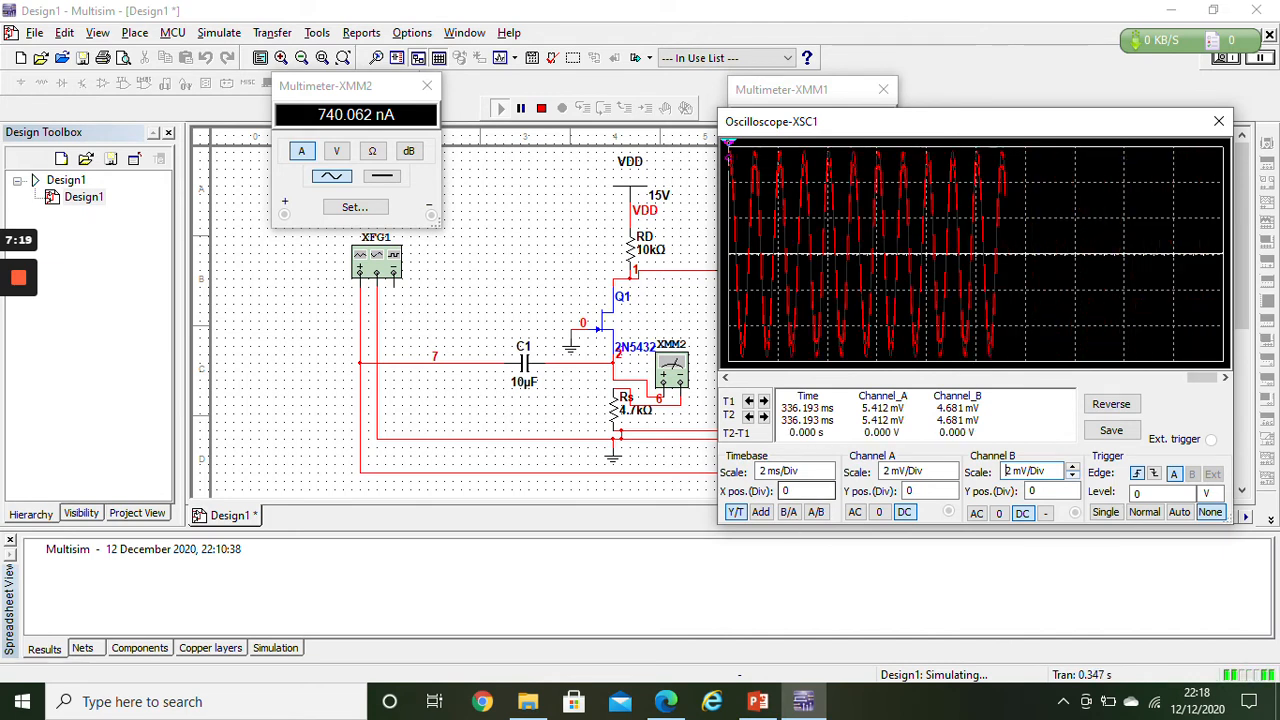
# Set the oscilloscope's timebase to 1 ms/Div and stop the simulation.
pyautogui.click(806, 471)
pyautogui.click(827, 475)
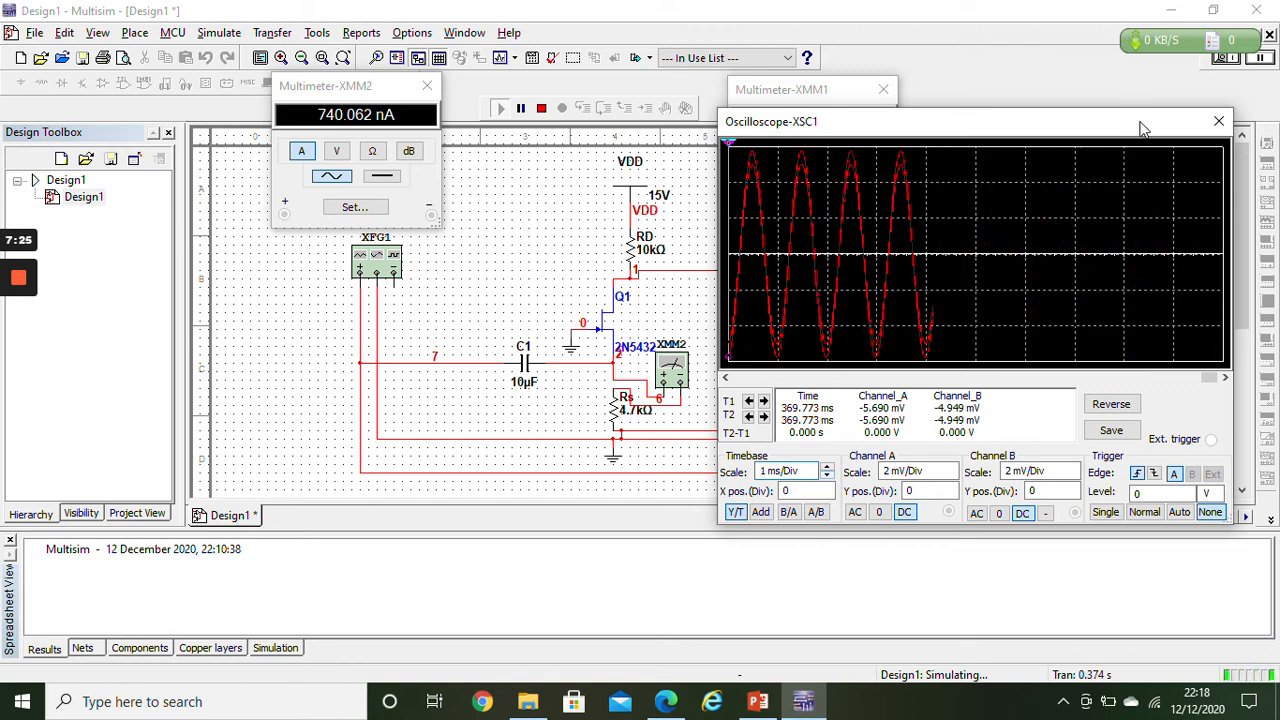
pyautogui.moveTo(1140, 118); pyautogui.dragTo(1075, 130)
pyautogui.click(1224, 58)
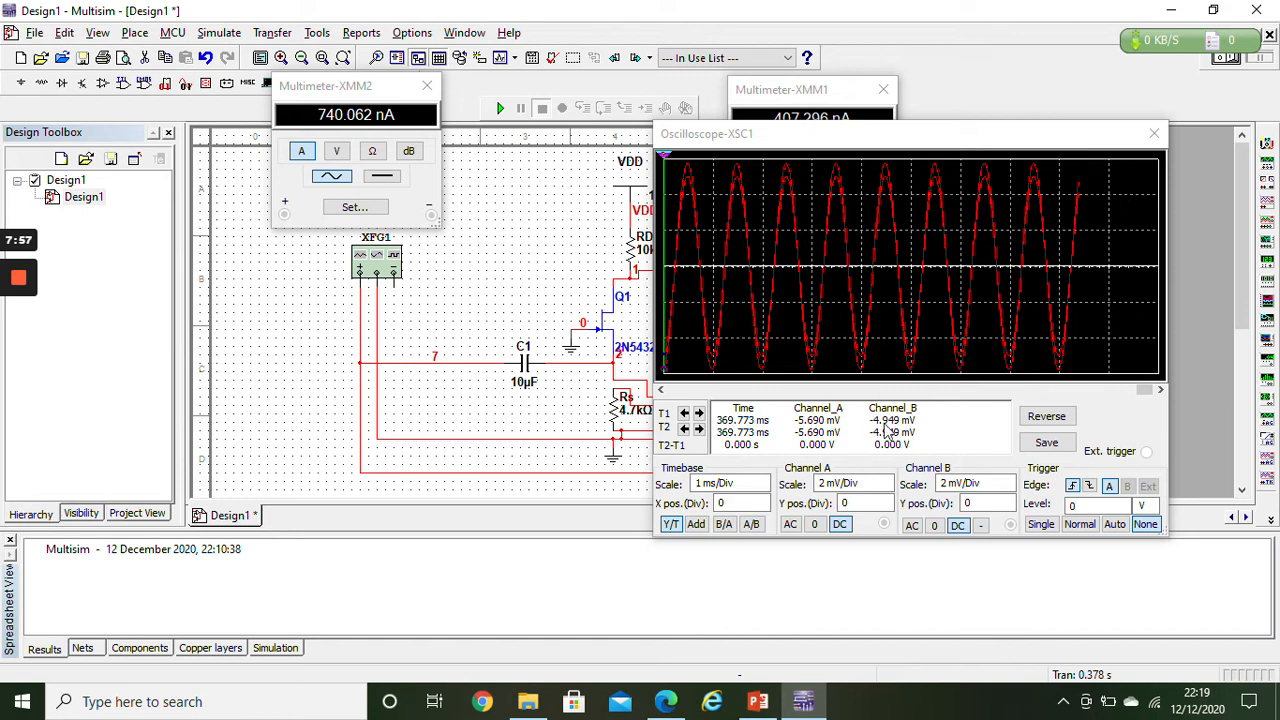
# Close oscilloscope XSC1's display and place multimeter XMM2's readout directly beside XMM1's above the circuit.
pyautogui.click(1028, 135)
pyautogui.moveTo(908, 170); pyautogui.dragTo(897, 188)
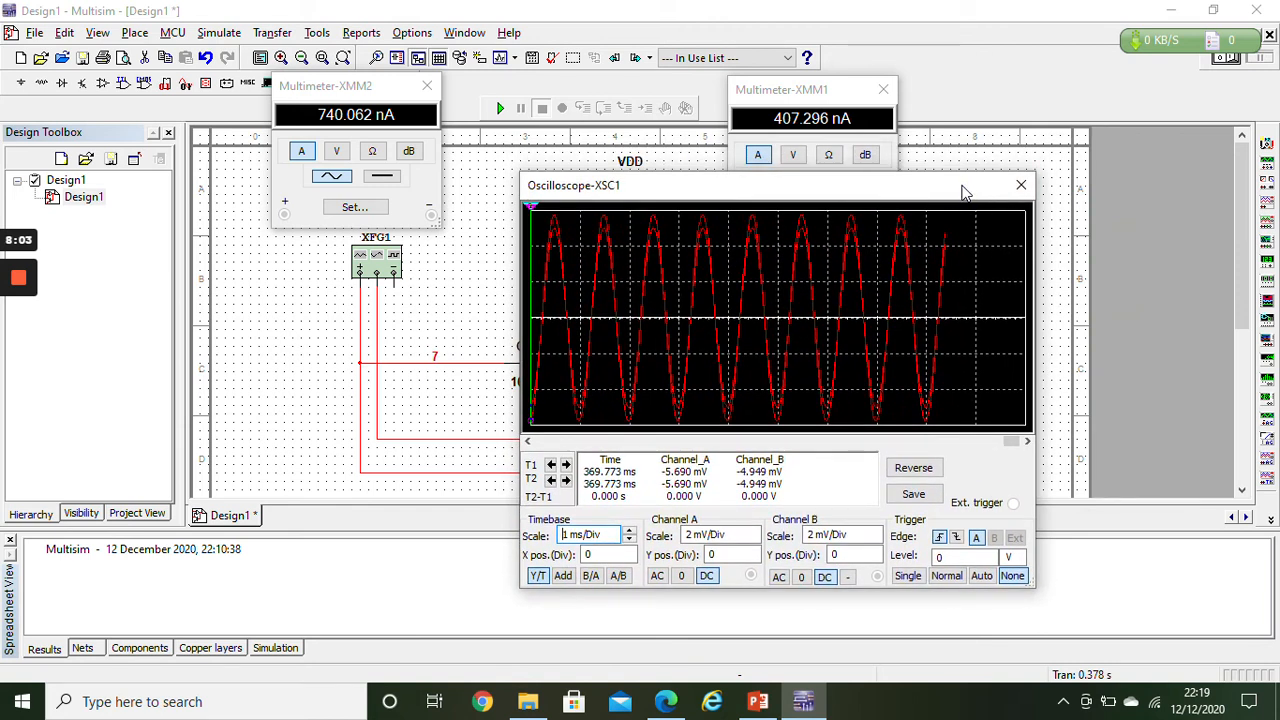
pyautogui.click(1021, 185)
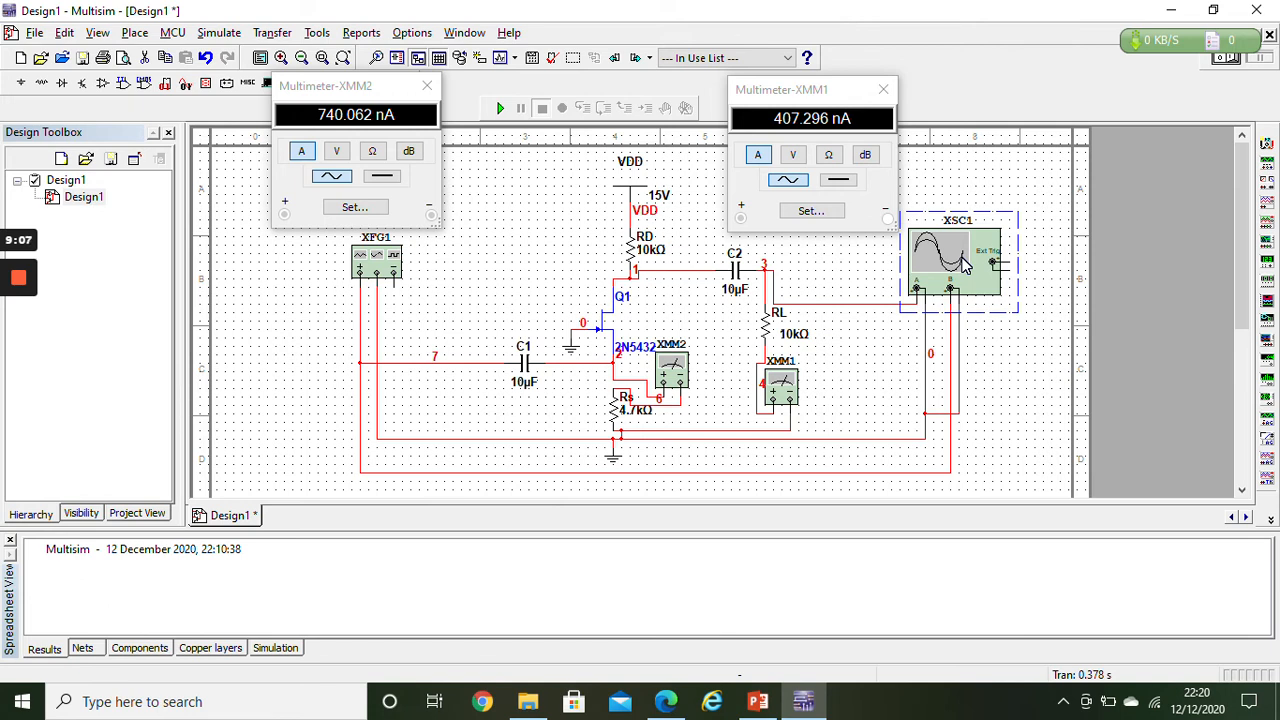
pyautogui.moveTo(365, 93); pyautogui.dragTo(646, 94)
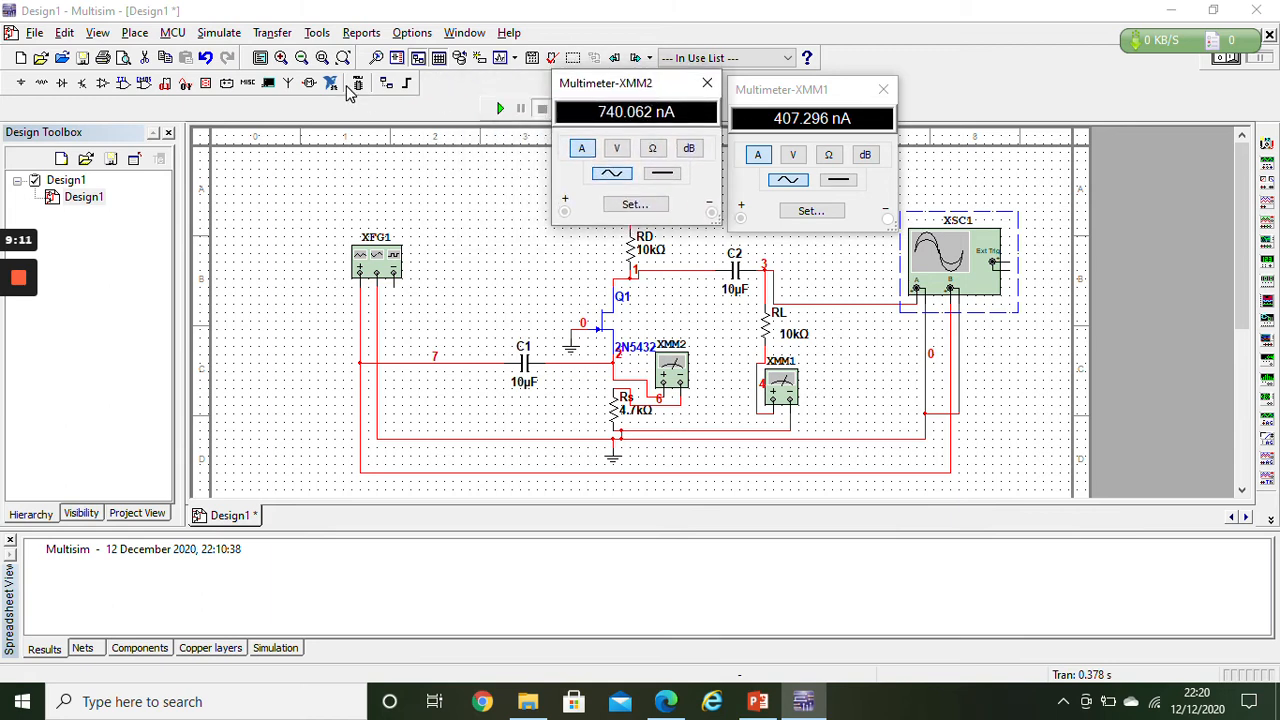
# Open an AC Analysis and set its start frequency to 0.01 Hz and its vertical scale to Decibel.
pyautogui.click(215, 33)
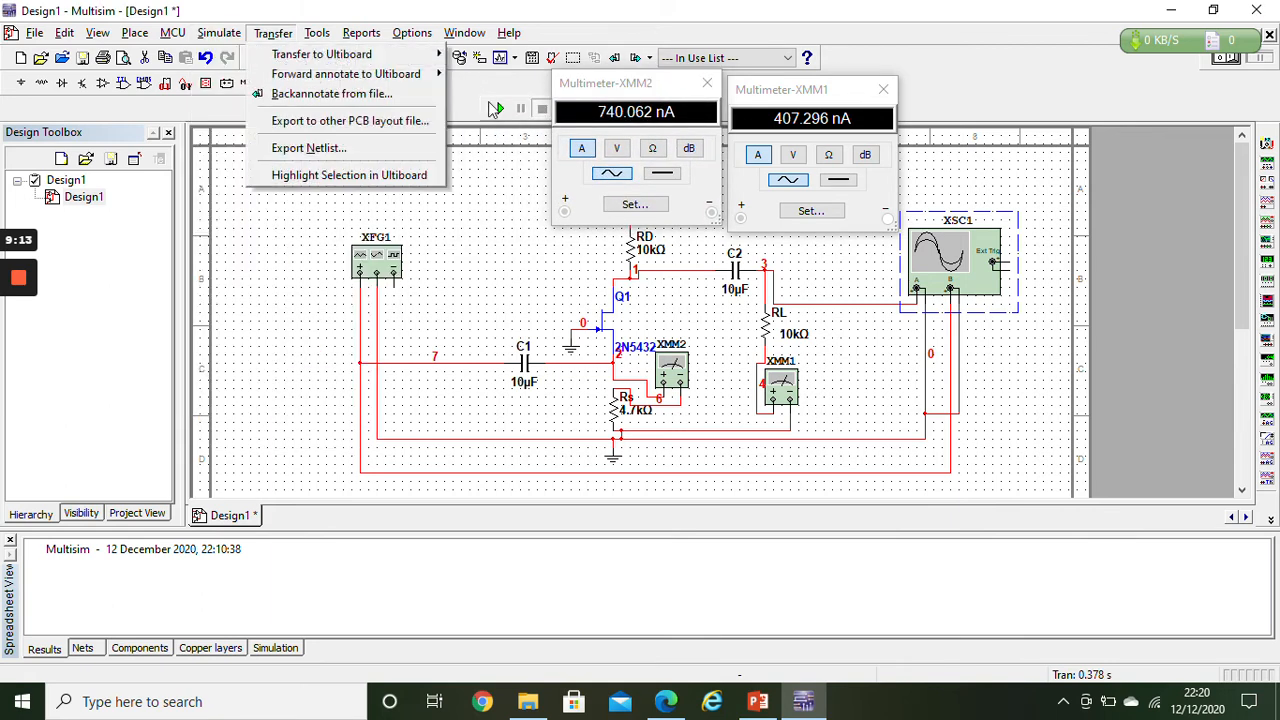
pyautogui.moveTo(258, 125)
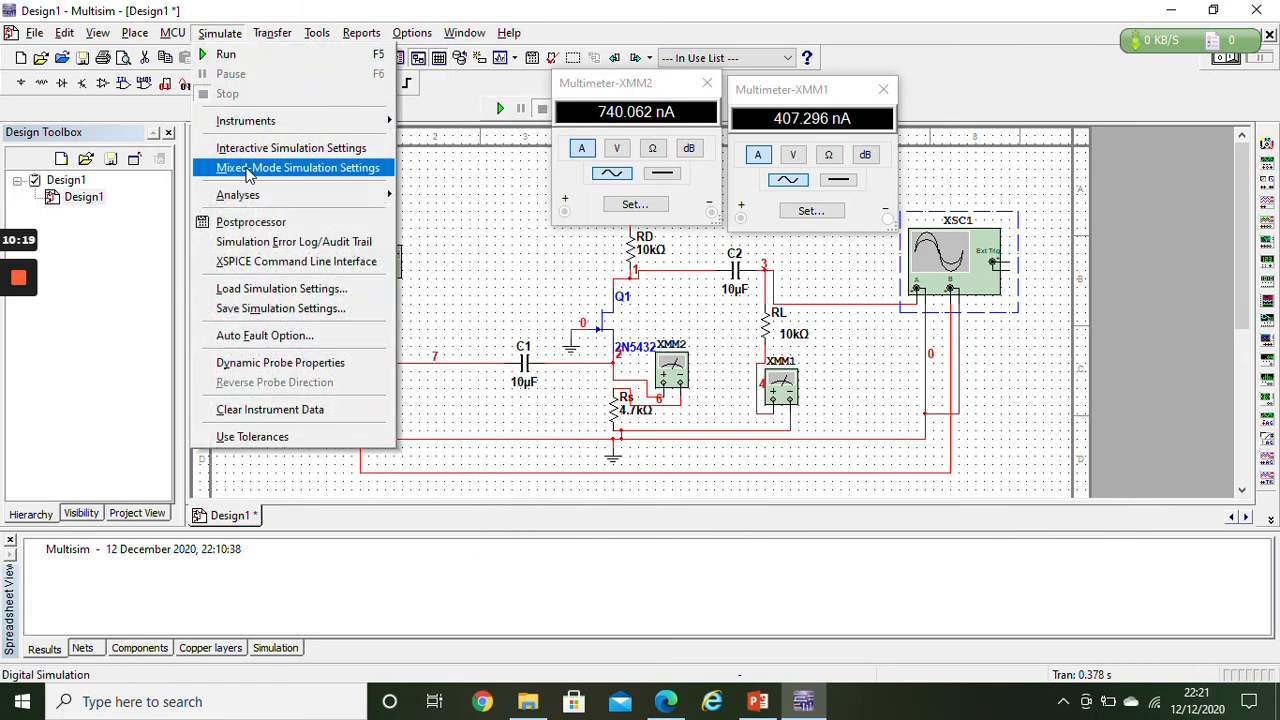
pyautogui.moveTo(296, 201)
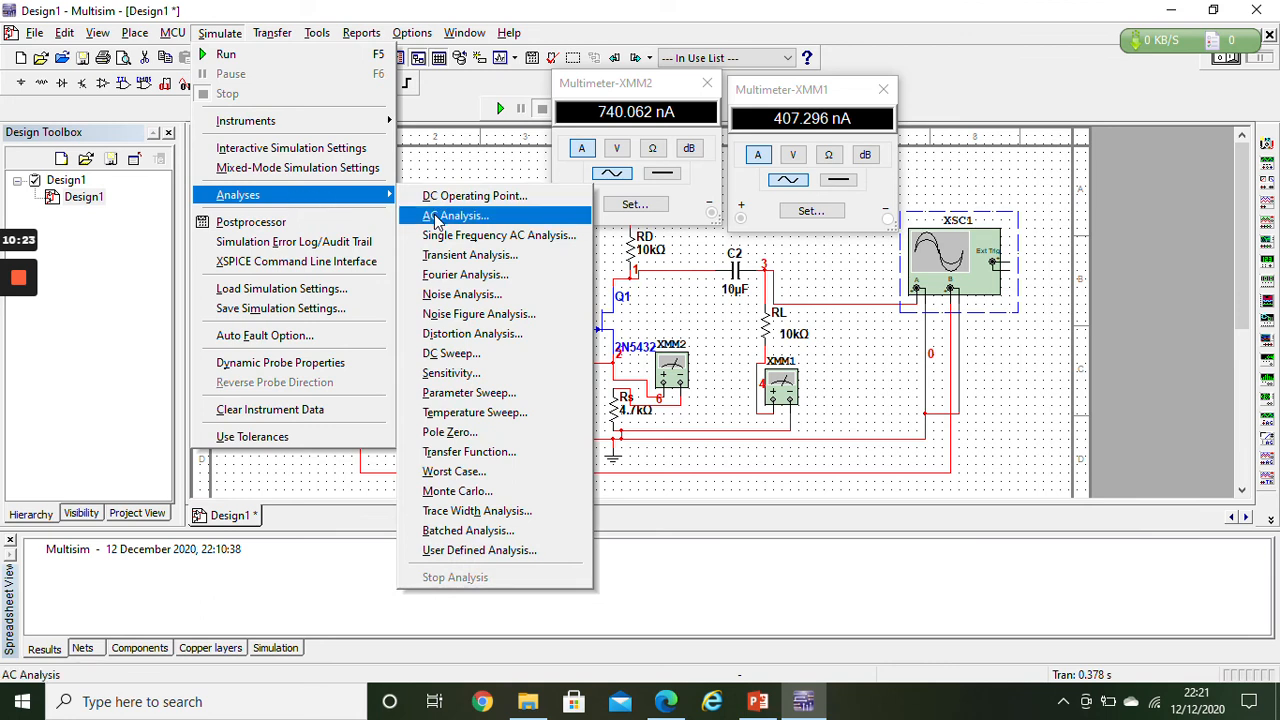
pyautogui.click(440, 218)
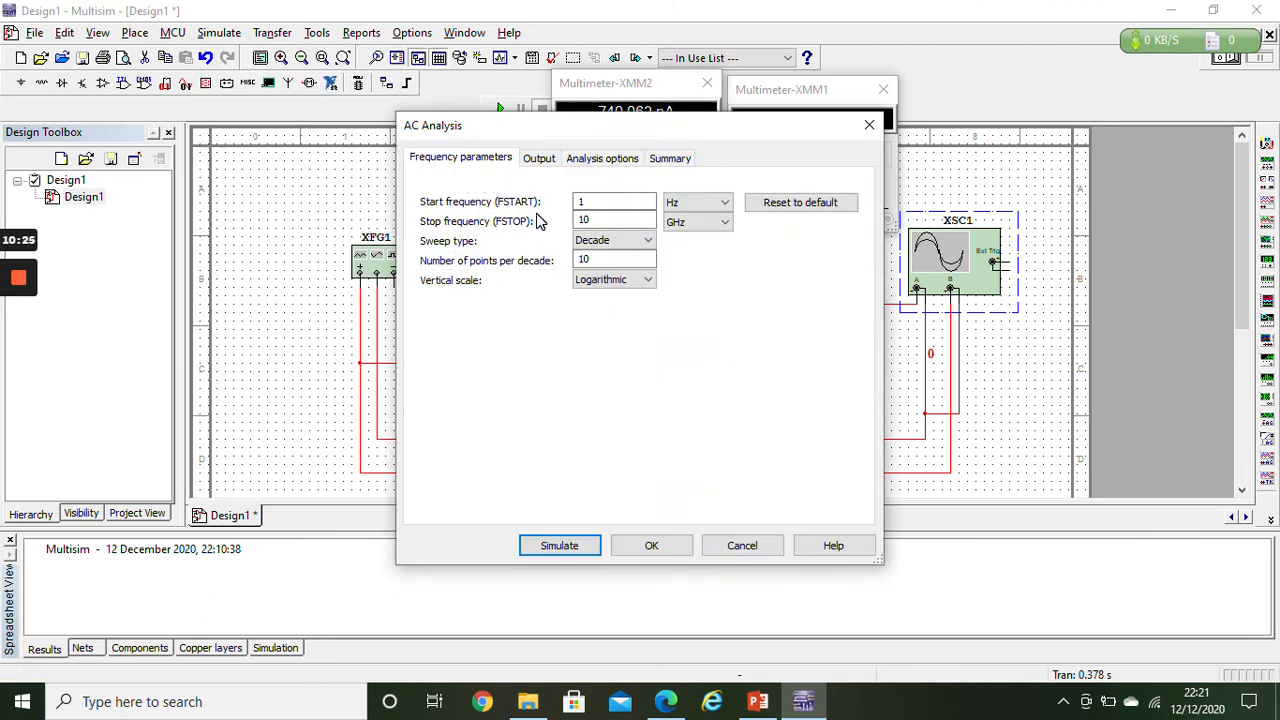
pyautogui.click(591, 202)
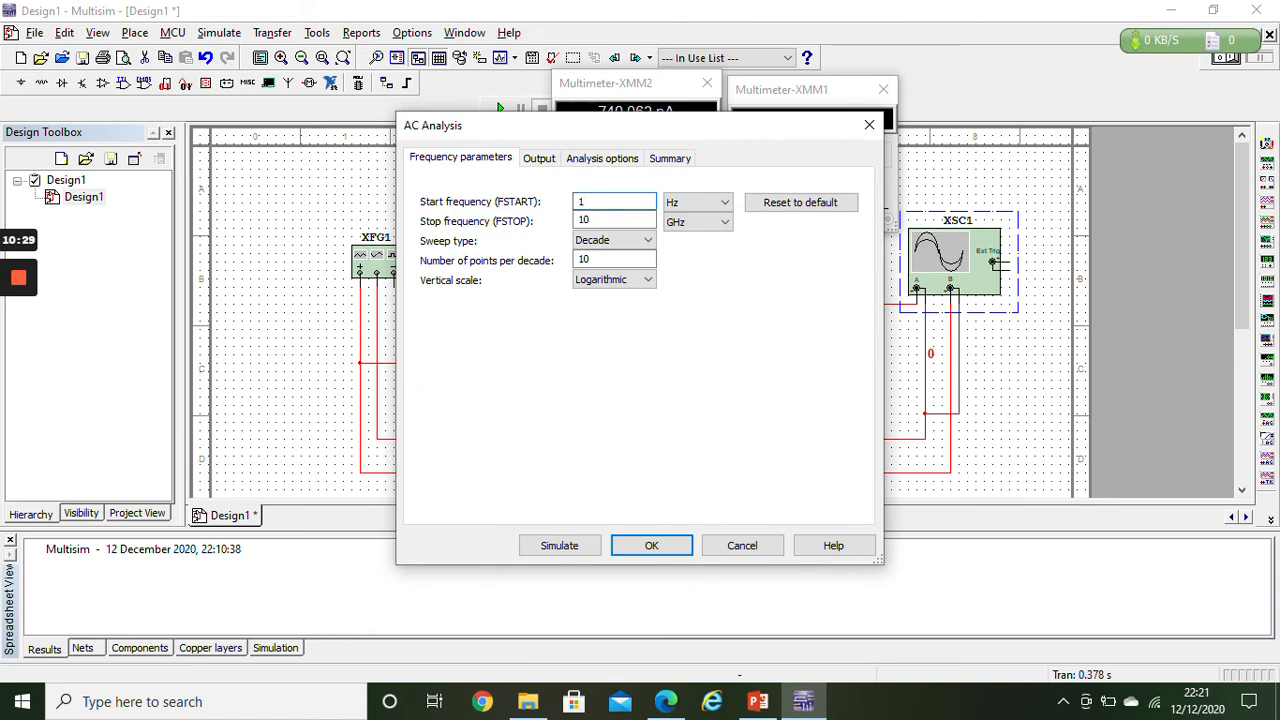
pyautogui.press('Home')
pyautogui.write('0.0')
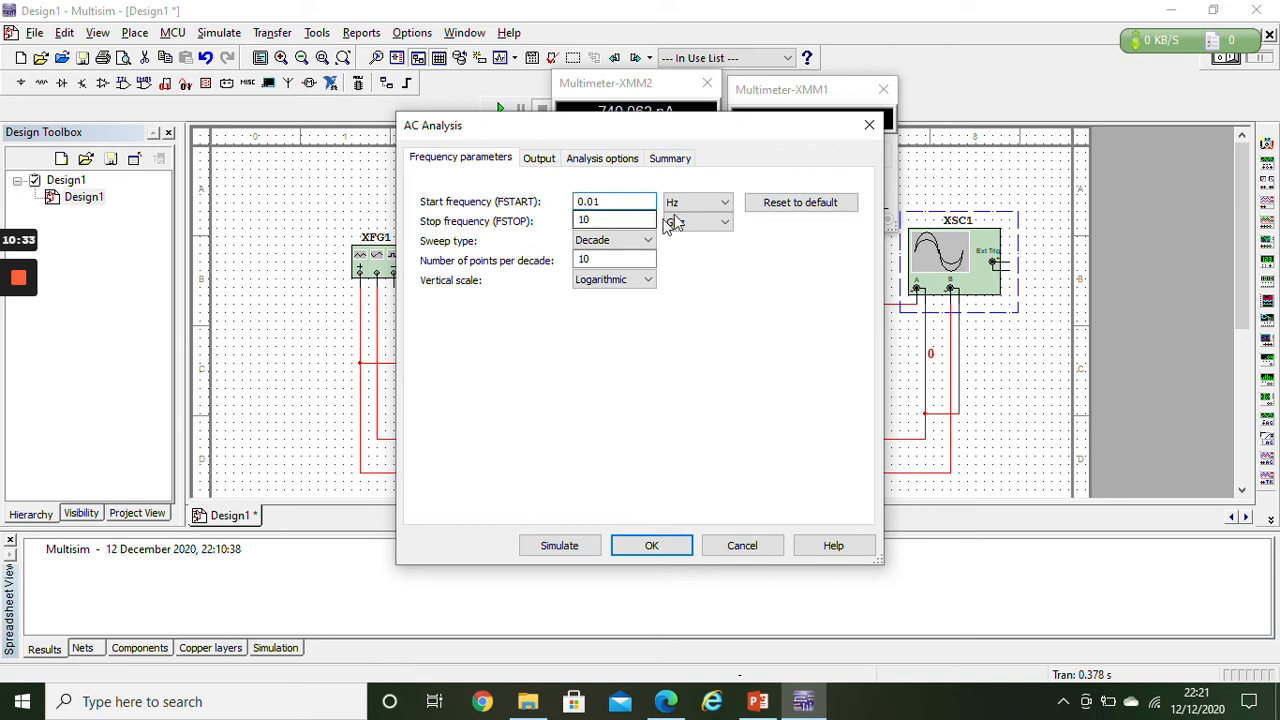
pyautogui.click(598, 220)
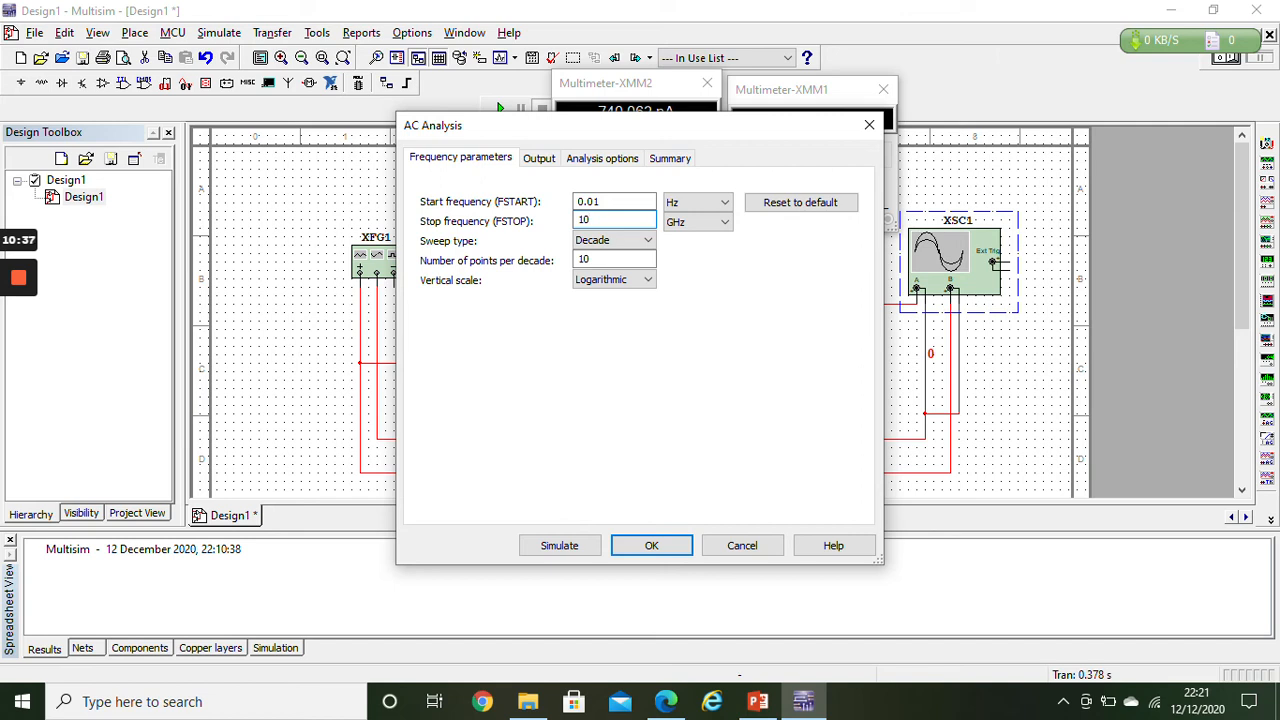
pyautogui.click(645, 280)
pyautogui.click(621, 322)
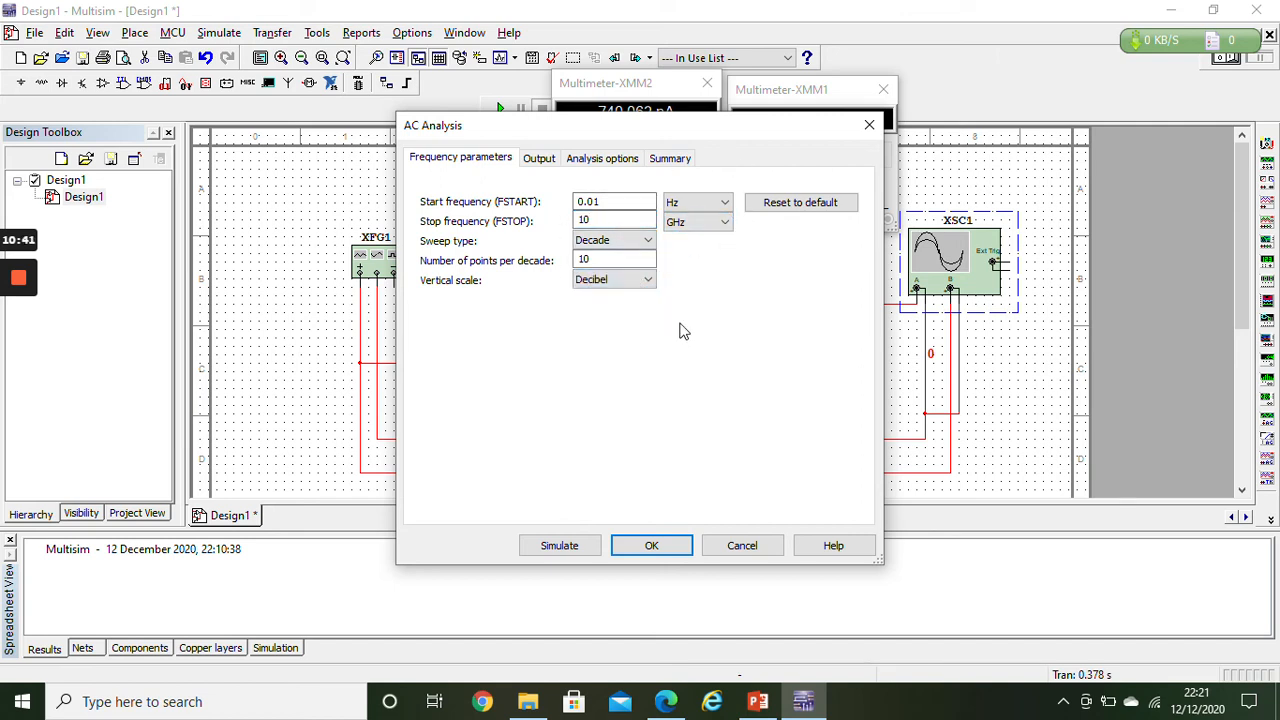
# Add V(3) as the AC analysis output variable, with the dialog moved clear of the circuit, and run the simulation.
pyautogui.click(540, 158)
pyautogui.moveTo(640, 131); pyautogui.dragTo(334, 46)
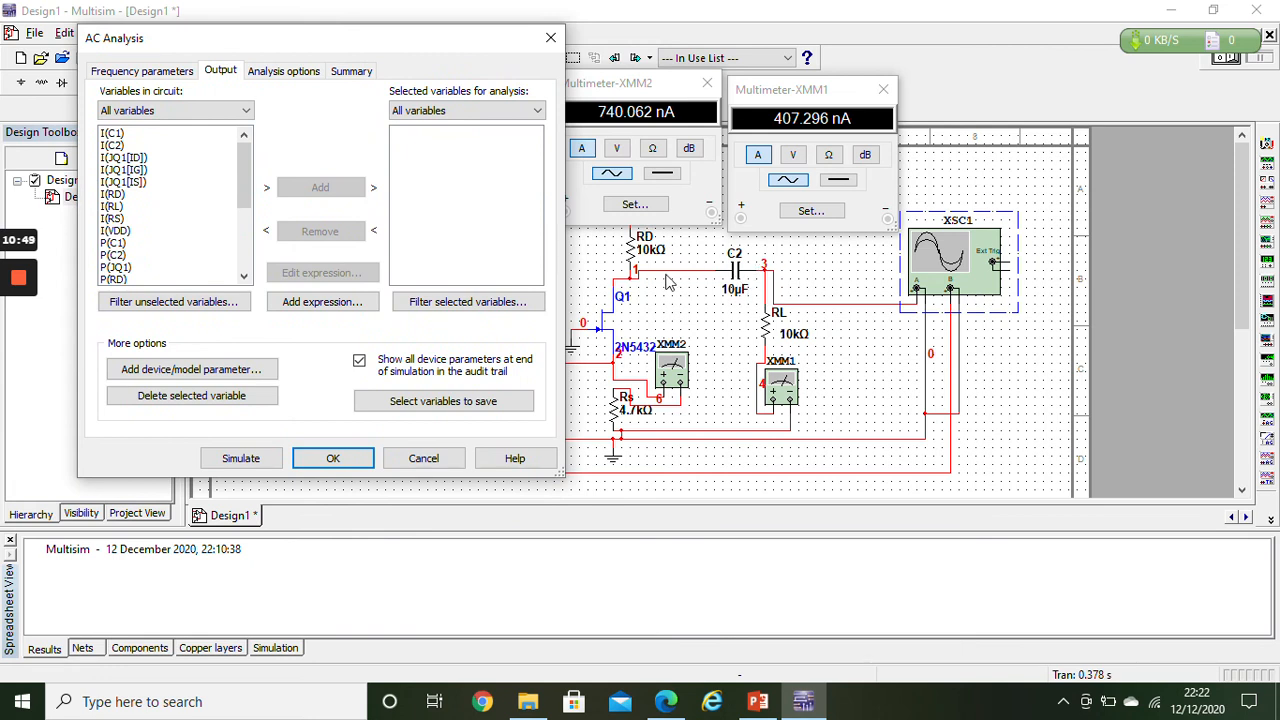
pyautogui.moveTo(245, 205); pyautogui.dragTo(234, 280)
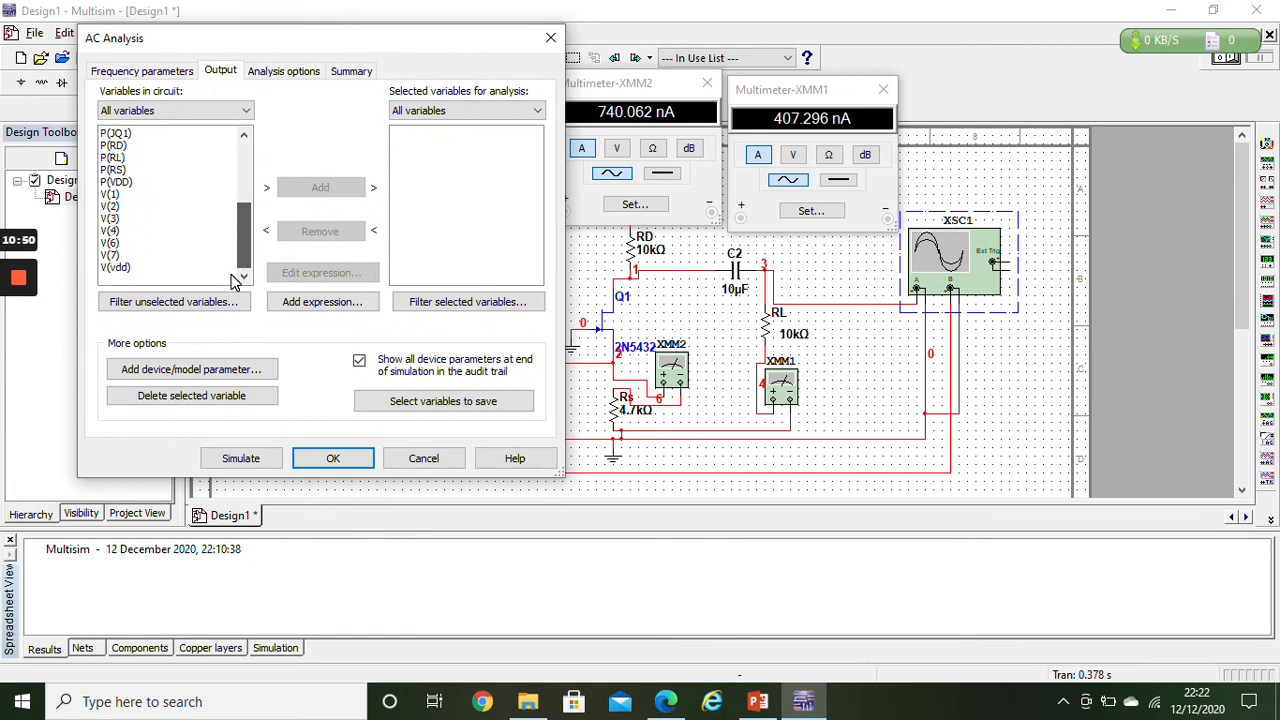
pyautogui.click(110, 218)
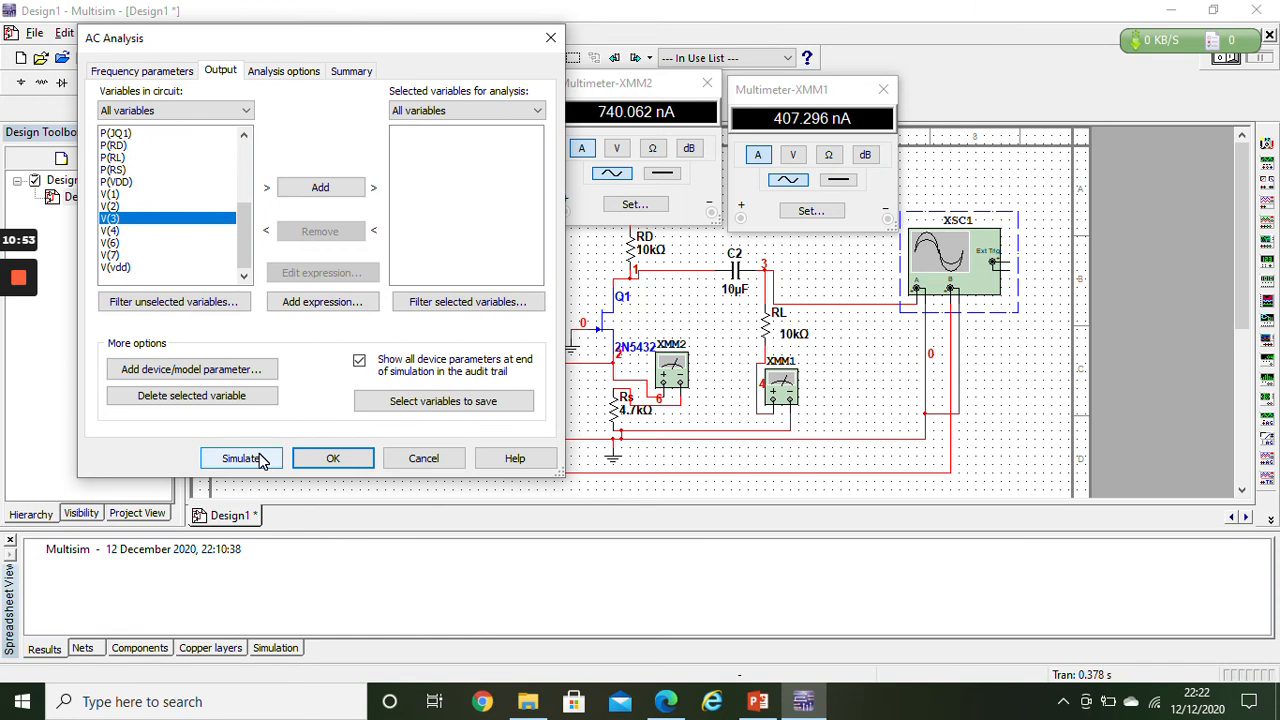
pyautogui.click(334, 189)
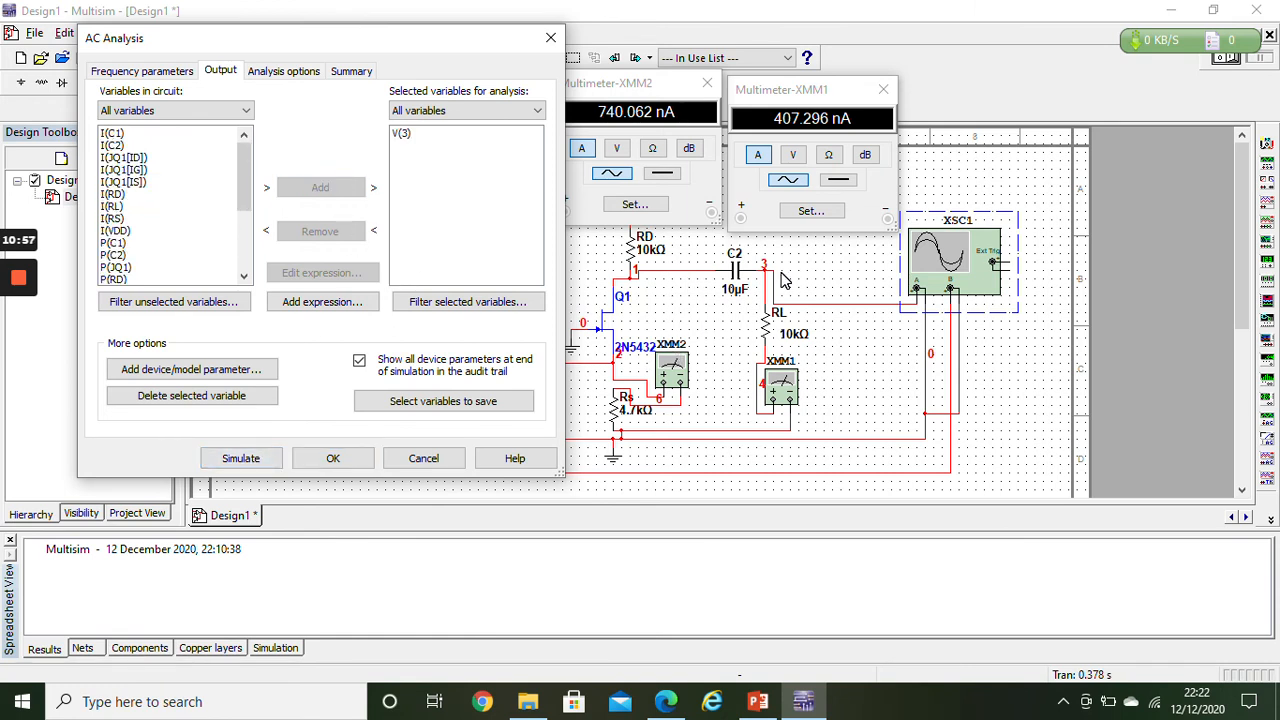
pyautogui.click(241, 459)
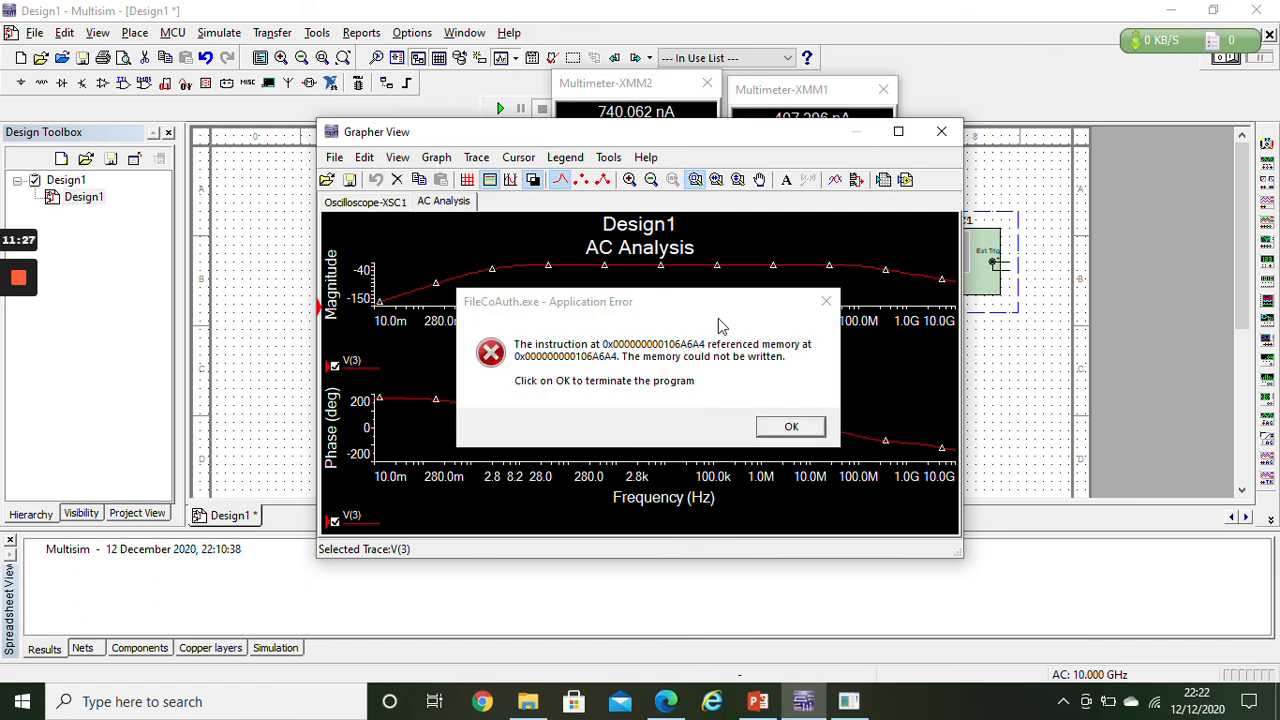
# Dismiss the FileCoAuth.exe error, examine the magnitude and phase plots of V(3), and close the Grapher View.
pyautogui.click(832, 311)
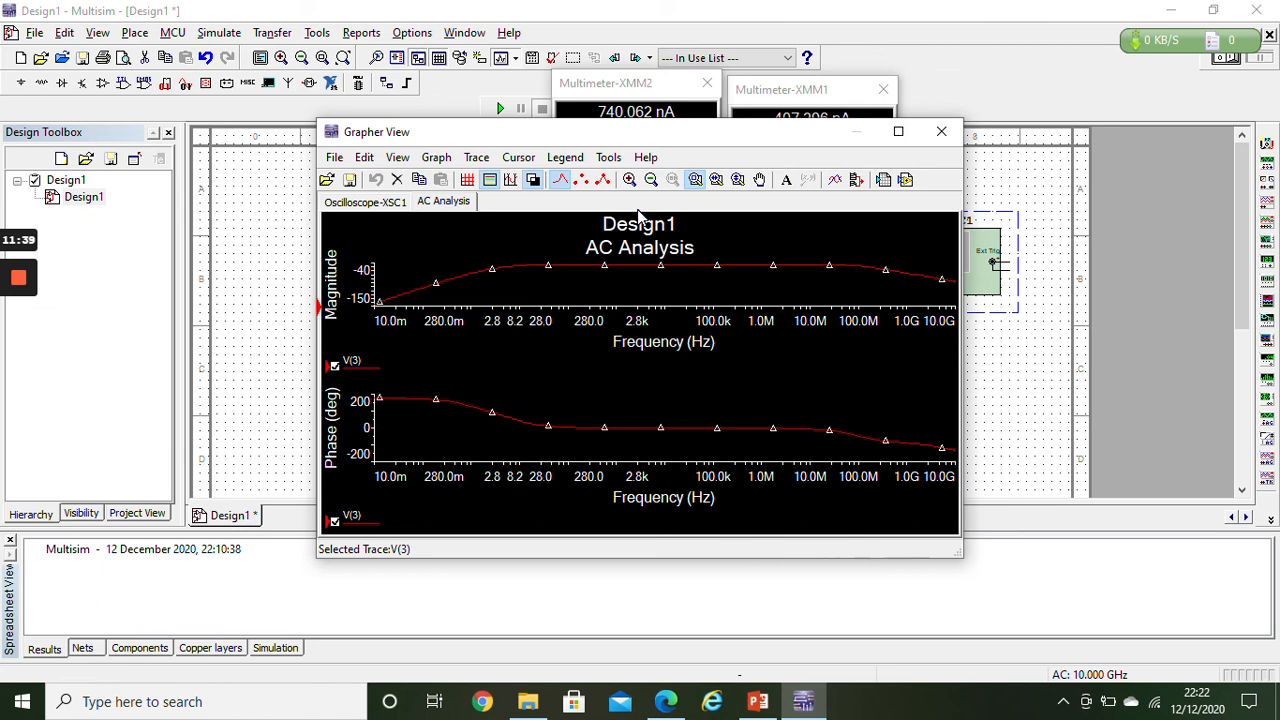
pyautogui.click(672, 270)
pyautogui.click(941, 131)
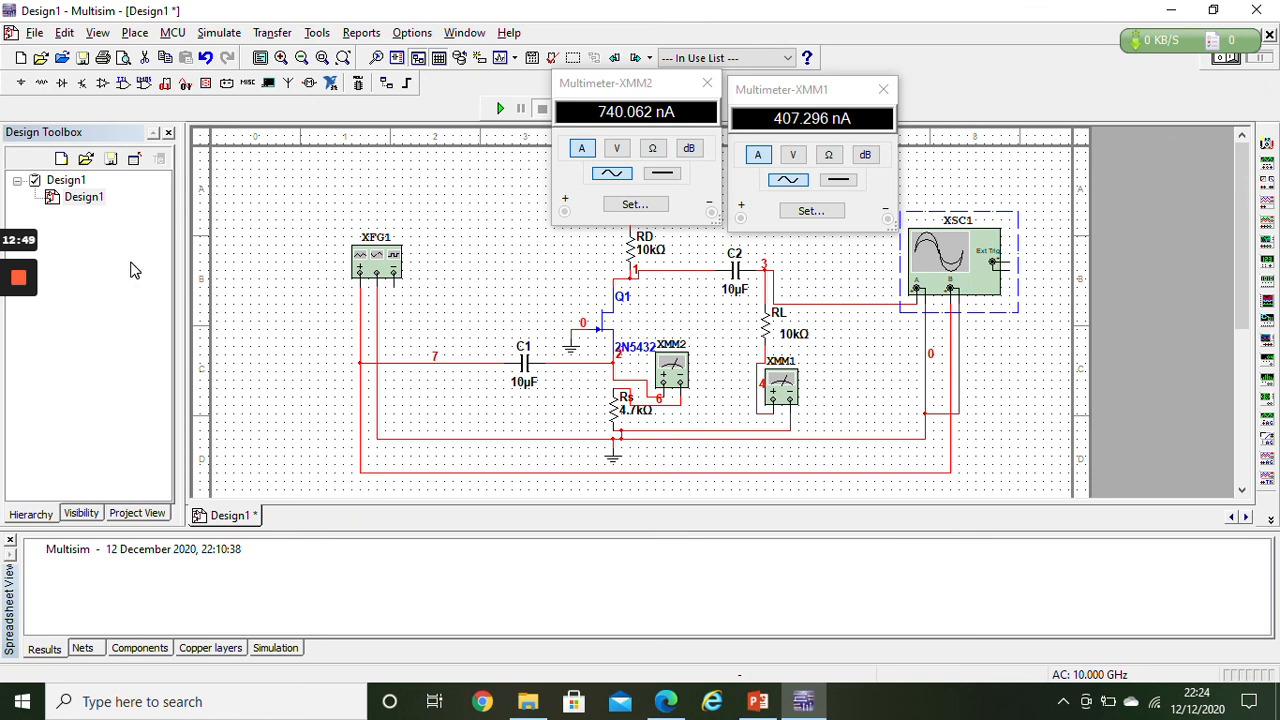
pyautogui.moveTo(18, 280)
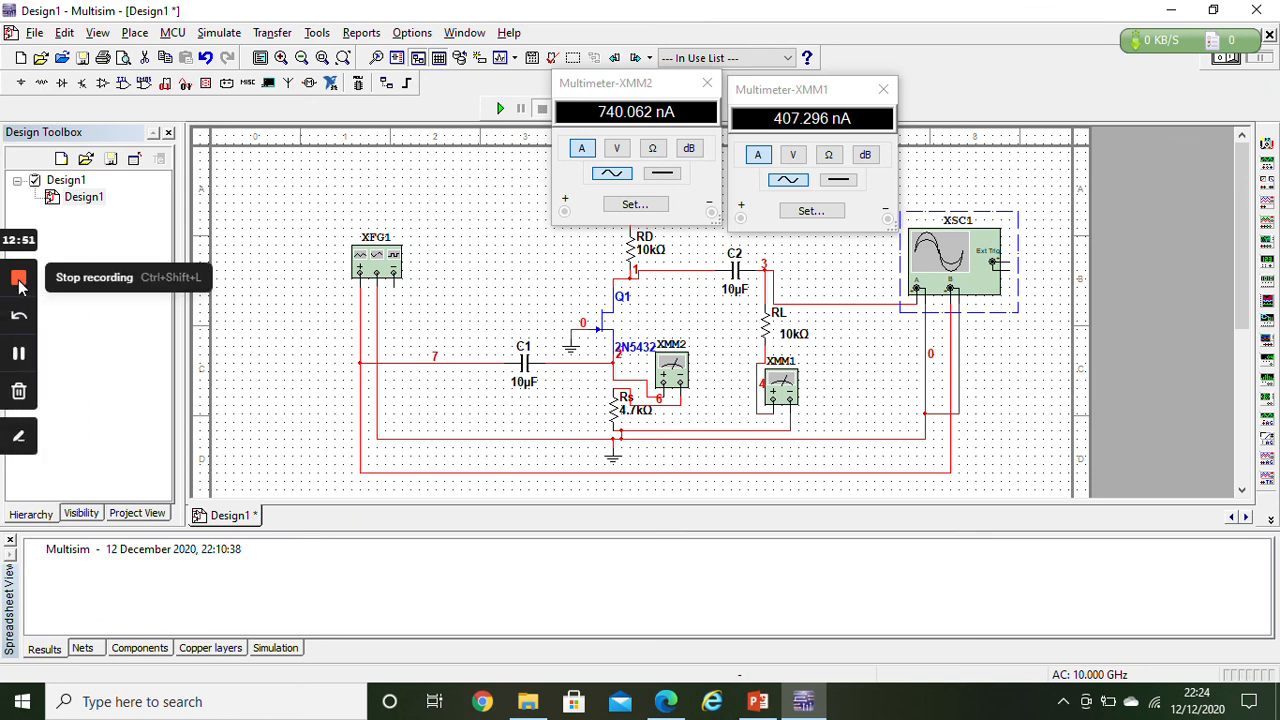